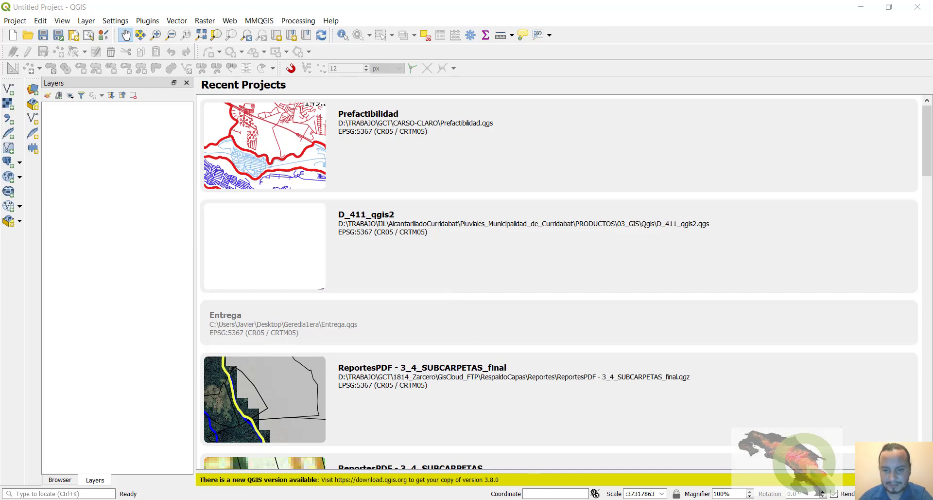
{"action": "mouse_move", "coordinate": [644, 499]}
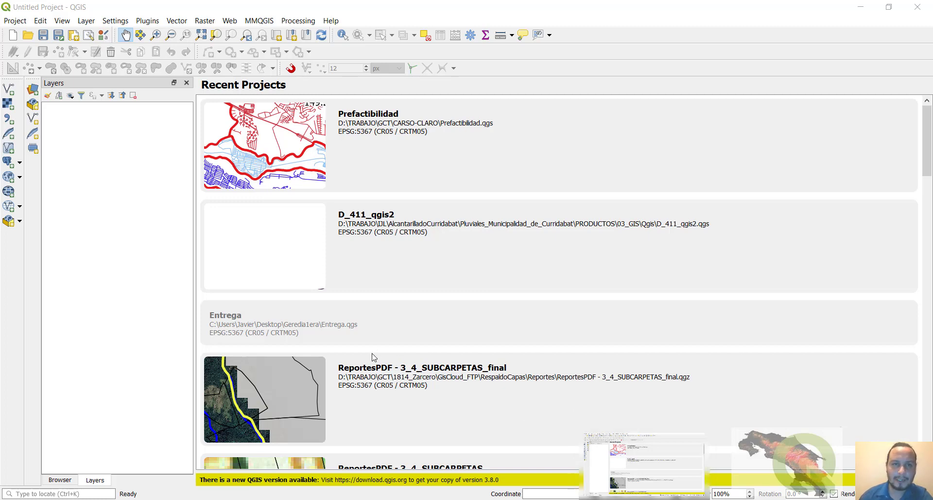
{"action": "double_click", "coordinate": [470, 16]}
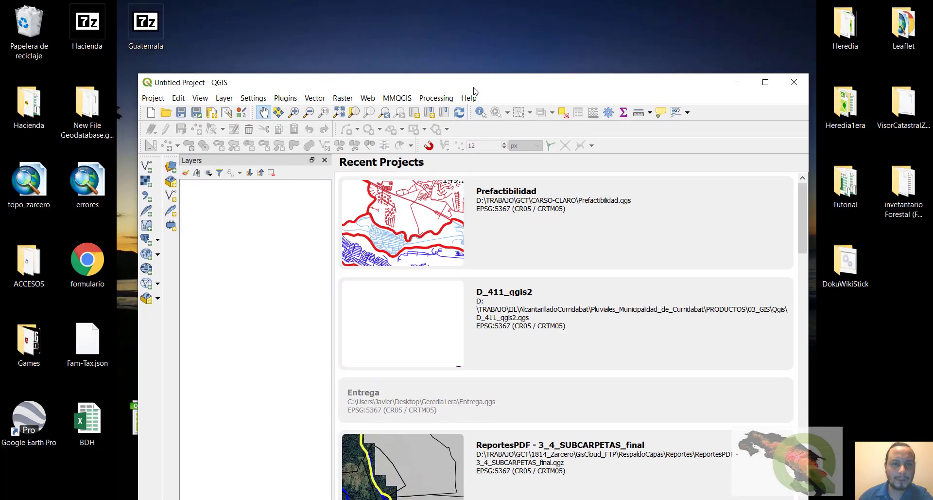
{"action": "left_click", "coordinate": [766, 85]}
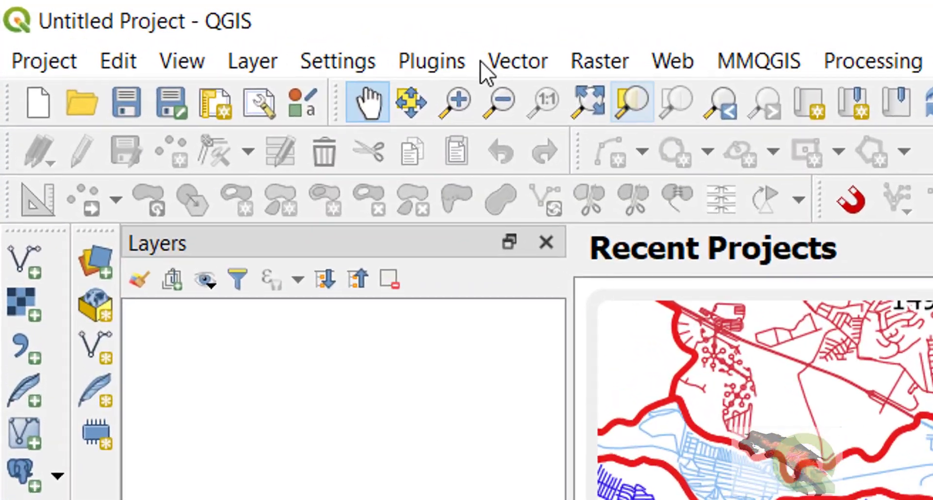
{"action": "left_click", "coordinate": [144, 33]}
{"action": "mouse_move", "coordinate": [43, 64]}
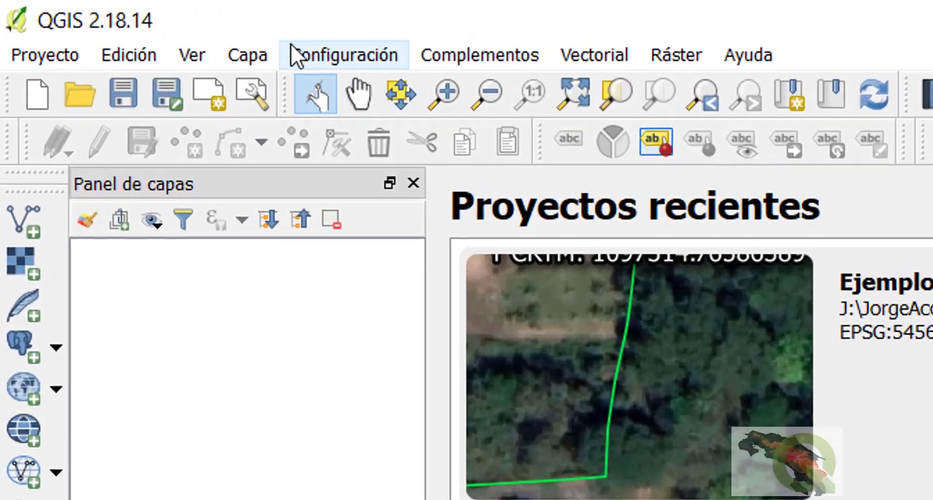
{"action": "left_click", "coordinate": [255, 55]}
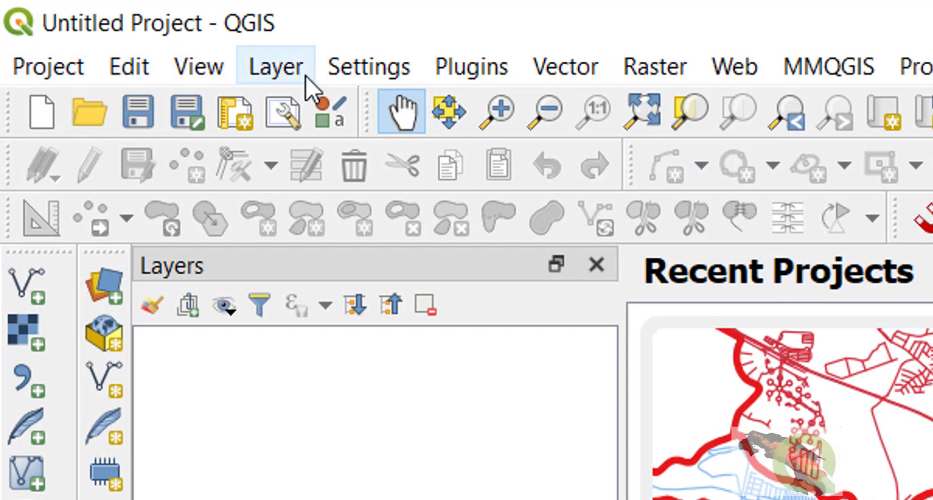
Step: Open the program options and look through the settings categories from System to Processing, ending back on General
{"action": "left_click", "coordinate": [351, 74]}
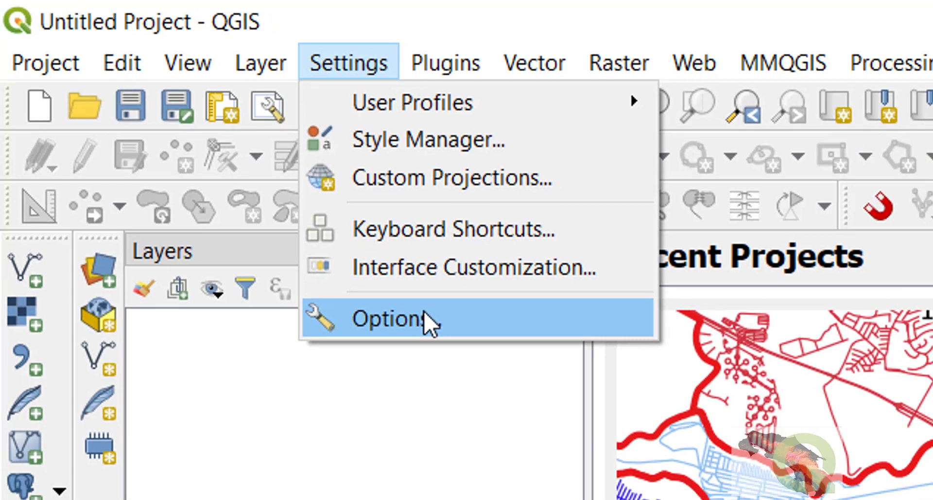
{"action": "left_click", "coordinate": [457, 337]}
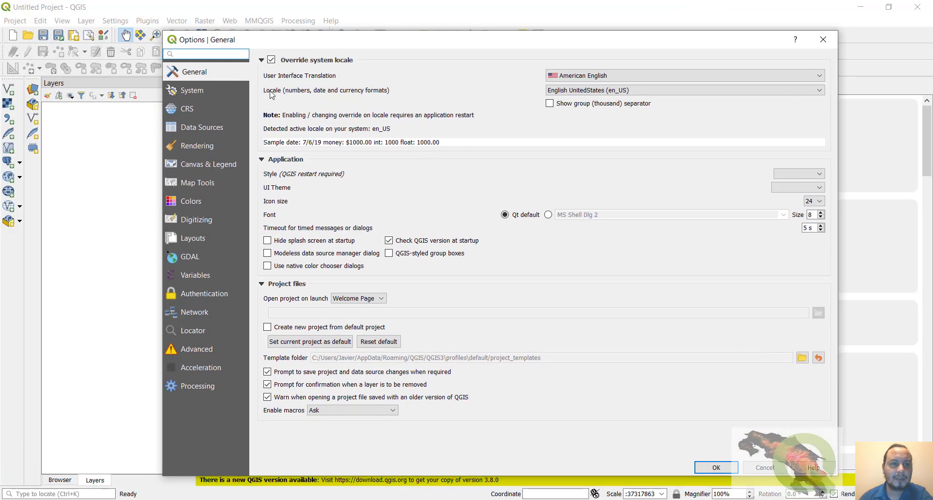
{"action": "left_click", "coordinate": [192, 90]}
{"action": "left_click", "coordinate": [201, 126]}
{"action": "left_click", "coordinate": [208, 164]}
{"action": "left_click", "coordinate": [196, 220]}
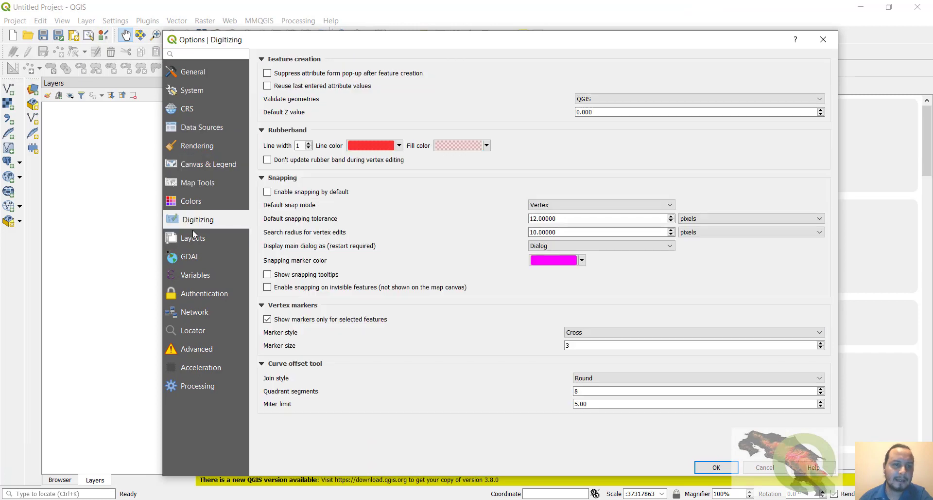
{"action": "left_click", "coordinate": [195, 256]}
{"action": "left_click", "coordinate": [198, 293]}
{"action": "left_click", "coordinate": [197, 330]}
{"action": "left_click", "coordinate": [199, 351]}
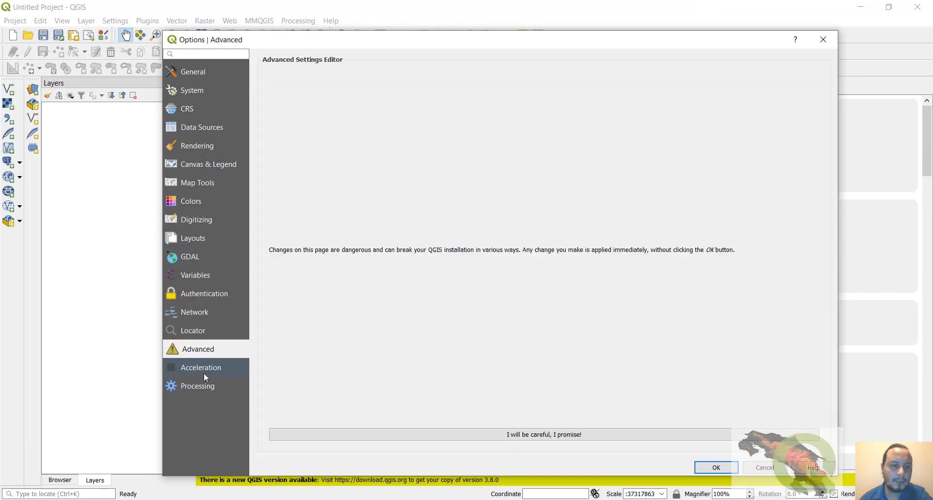
{"action": "left_click", "coordinate": [203, 371]}
{"action": "left_click", "coordinate": [203, 384]}
{"action": "left_click", "coordinate": [199, 74]}
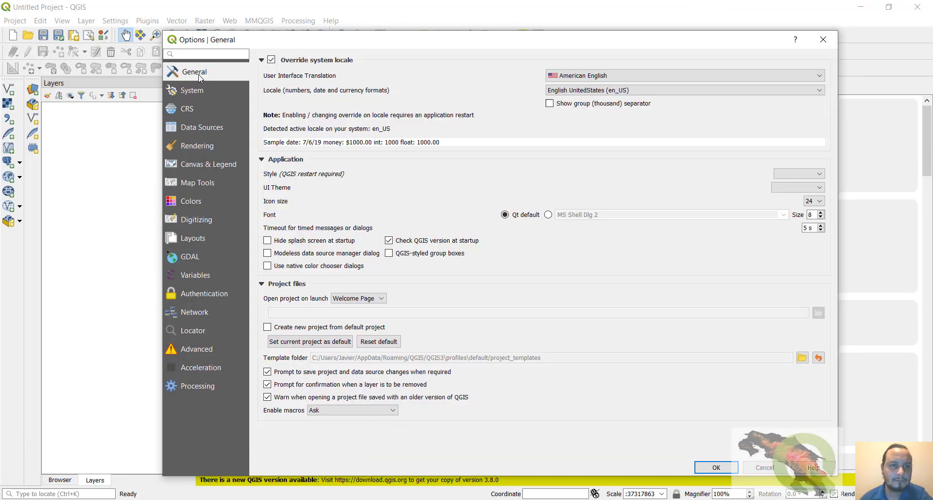
Step: Search the options for "transl" to locate the interface translation setting, and clear the search
{"action": "left_click", "coordinate": [197, 53]}
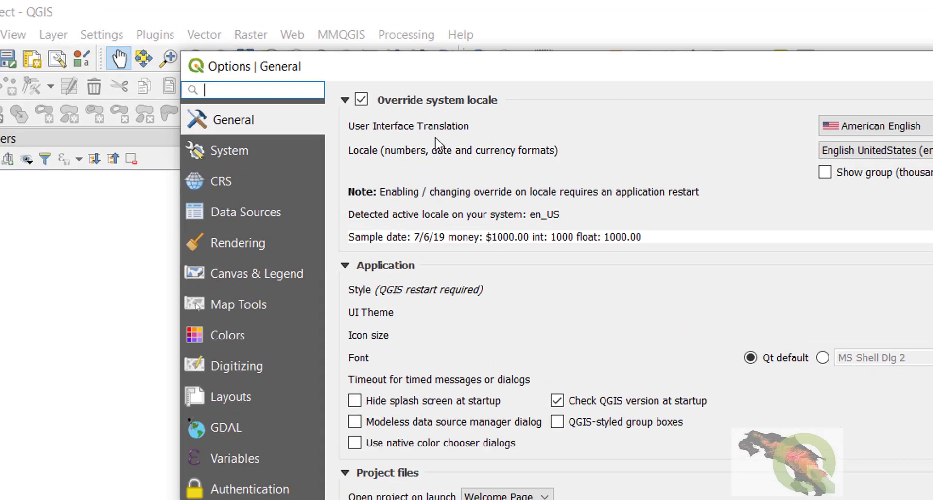
{"action": "type", "text": "tra"}
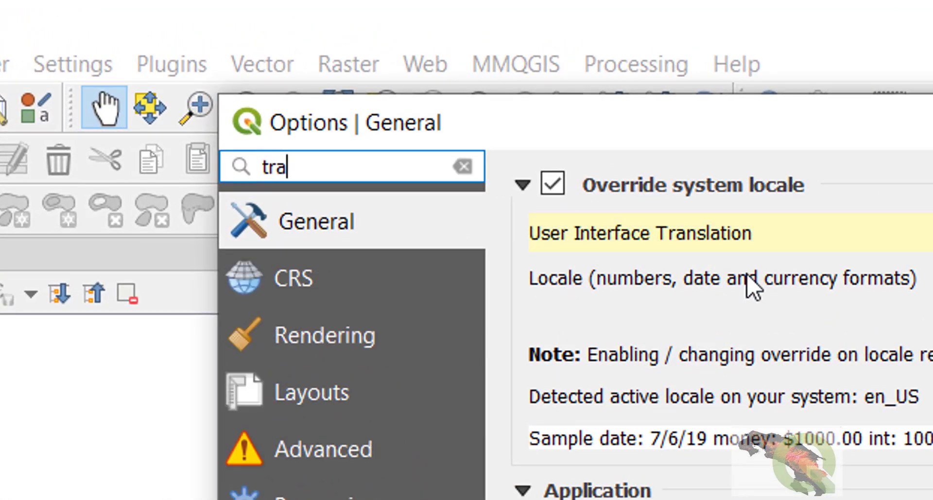
{"action": "type", "text": "nsl"}
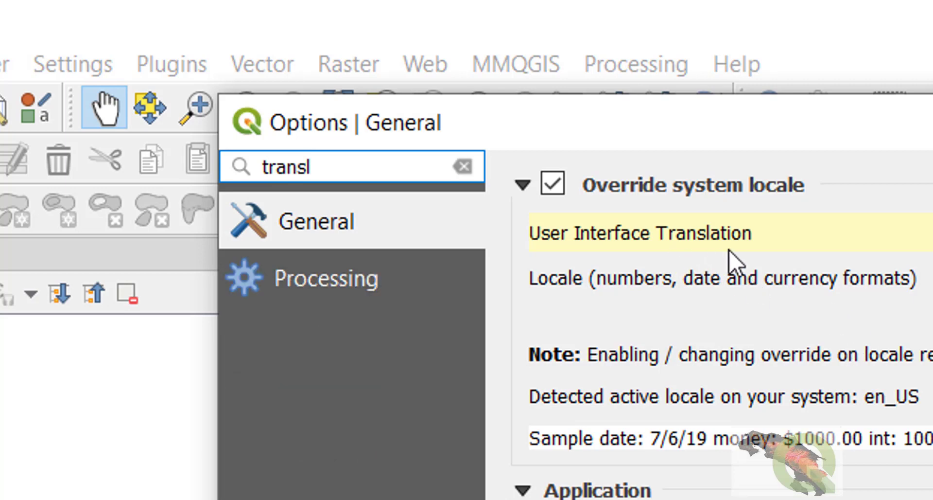
{"action": "left_click", "coordinate": [464, 167]}
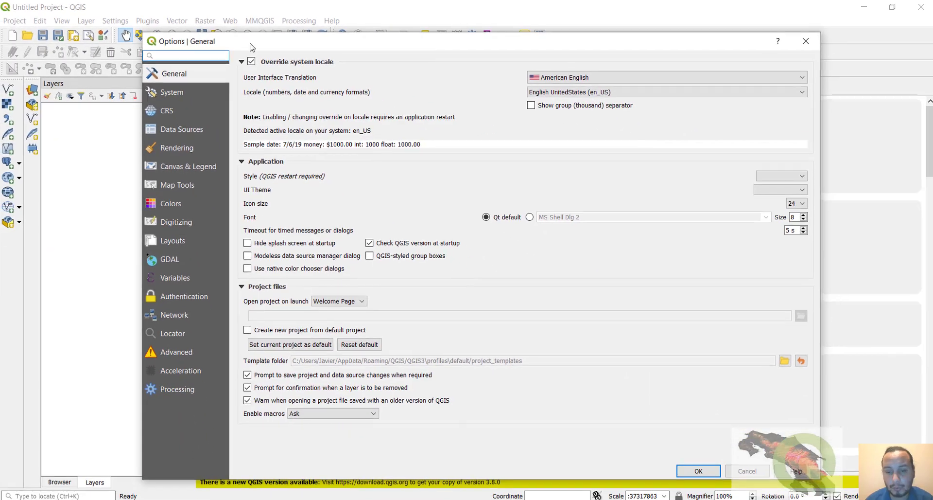
Step: Switch to QGIS 2.18.14 and examine the General and Sistema pages of its options
{"action": "mouse_move", "coordinate": [555, 499]}
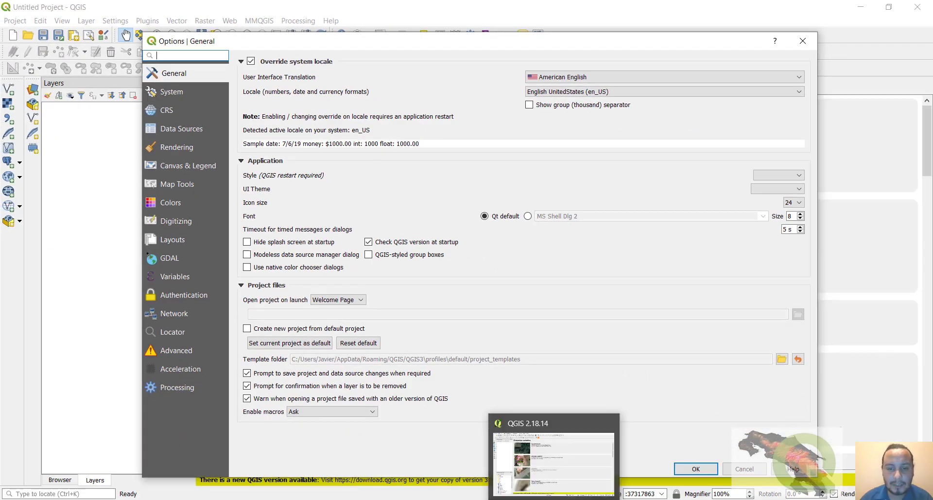
{"action": "left_click", "coordinate": [556, 499]}
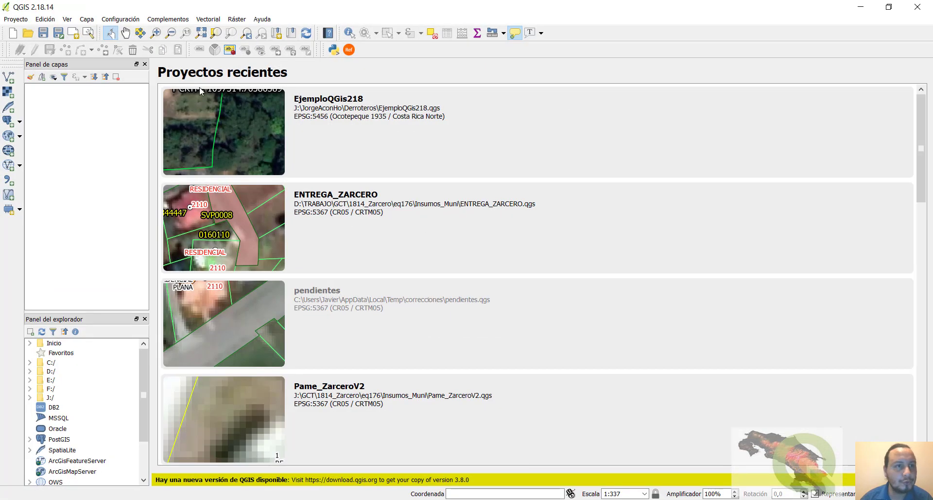
{"action": "left_click", "coordinate": [120, 19]}
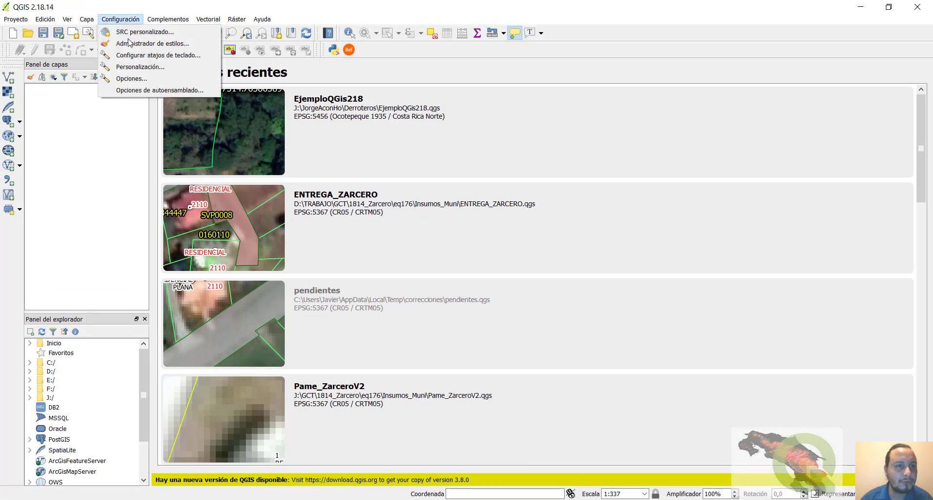
{"action": "left_click", "coordinate": [131, 78]}
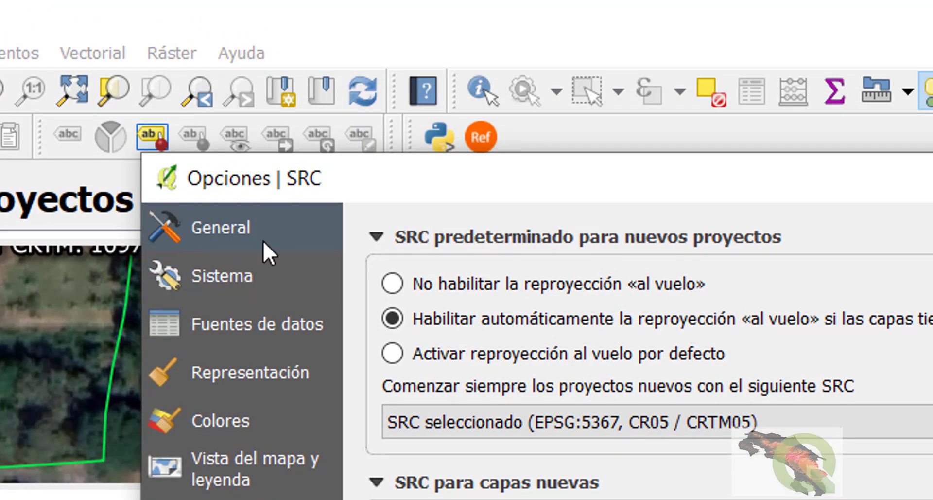
{"action": "left_click", "coordinate": [246, 217]}
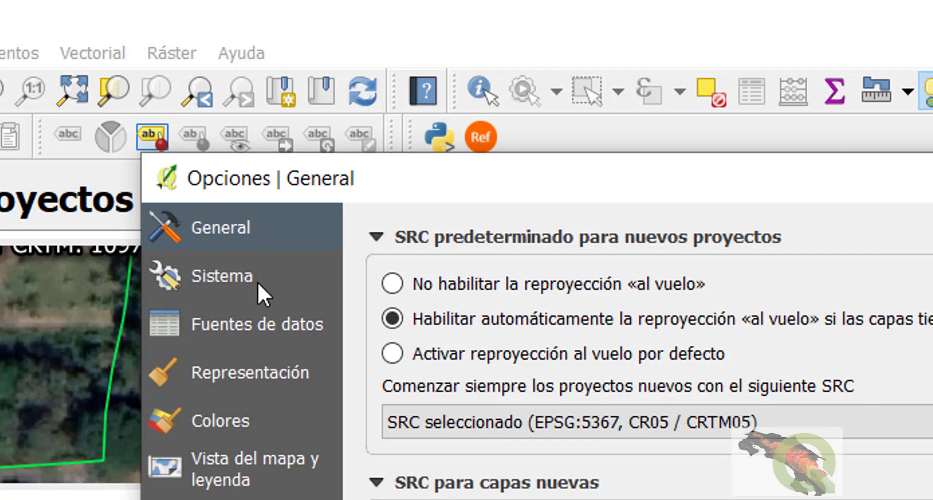
{"action": "left_click", "coordinate": [255, 281]}
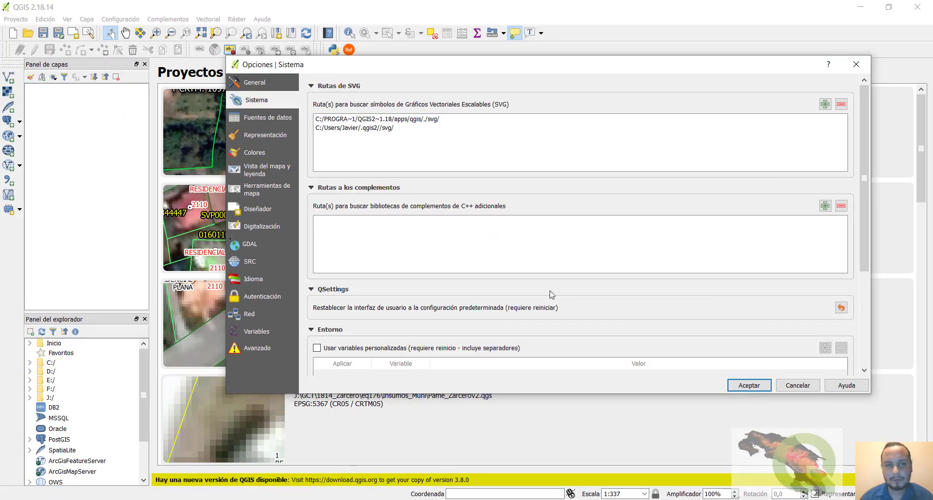
{"action": "left_click", "coordinate": [269, 82]}
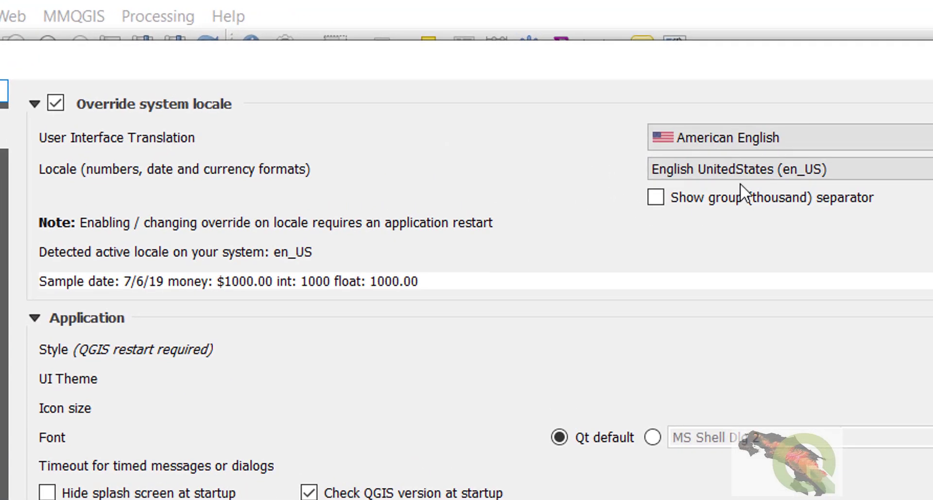
Step: Keep Override system locale enabled in the newer QGIS and set the User Interface Translation to español de España
{"action": "left_click", "coordinate": [56, 98]}
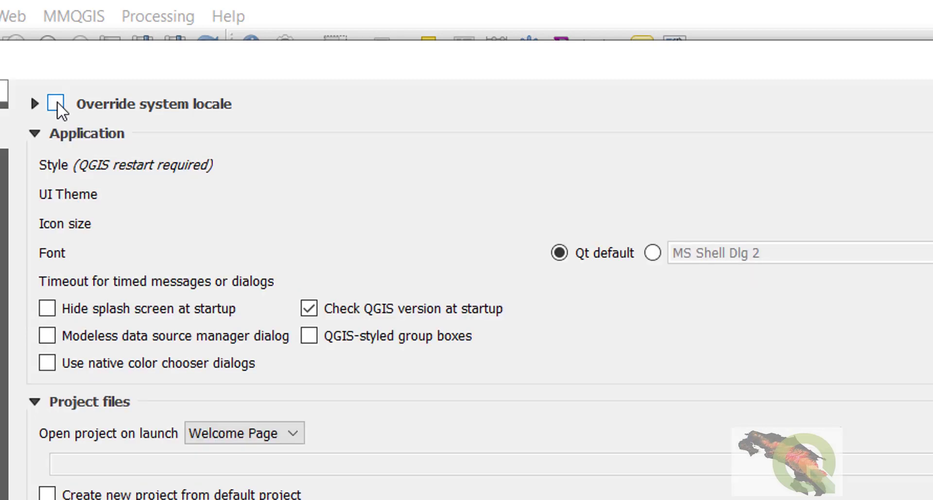
{"action": "left_click", "coordinate": [56, 102]}
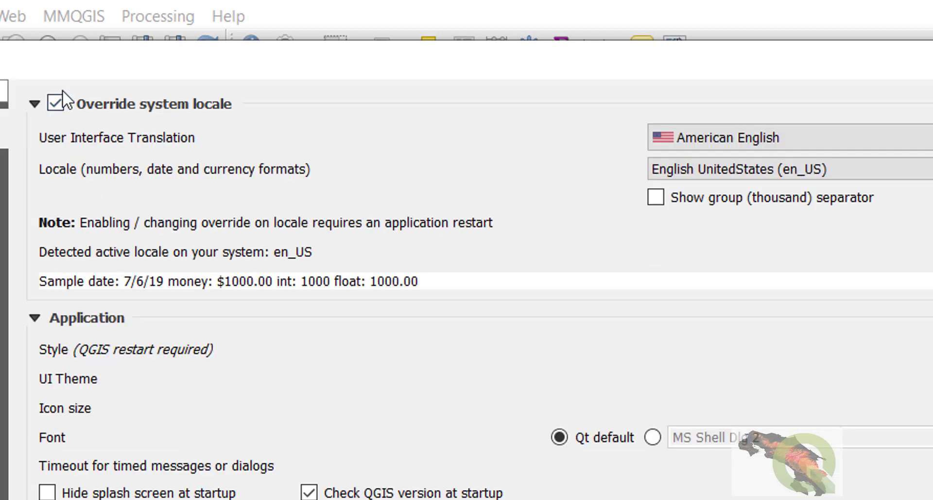
{"action": "left_click", "coordinate": [821, 135]}
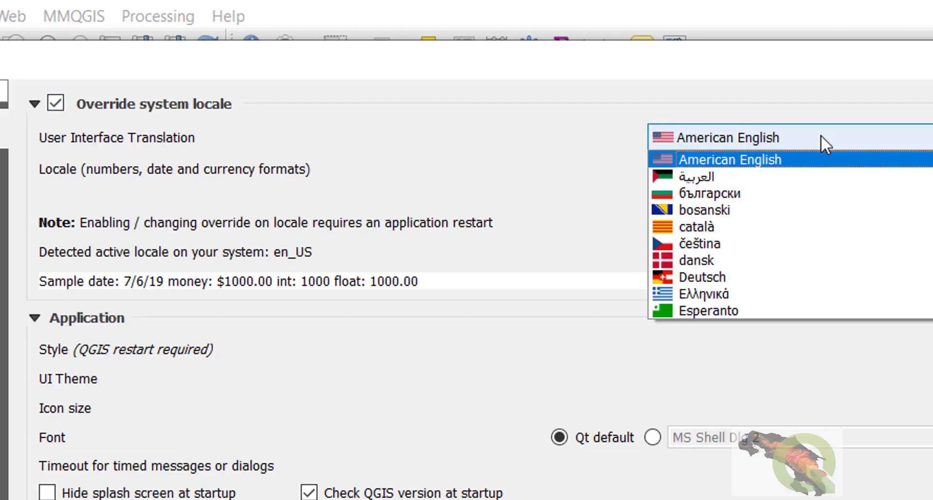
{"action": "scroll", "coordinate": [764, 233], "scroll_direction": "down", "scroll_amount": 2}
{"action": "left_click", "coordinate": [763, 226]}
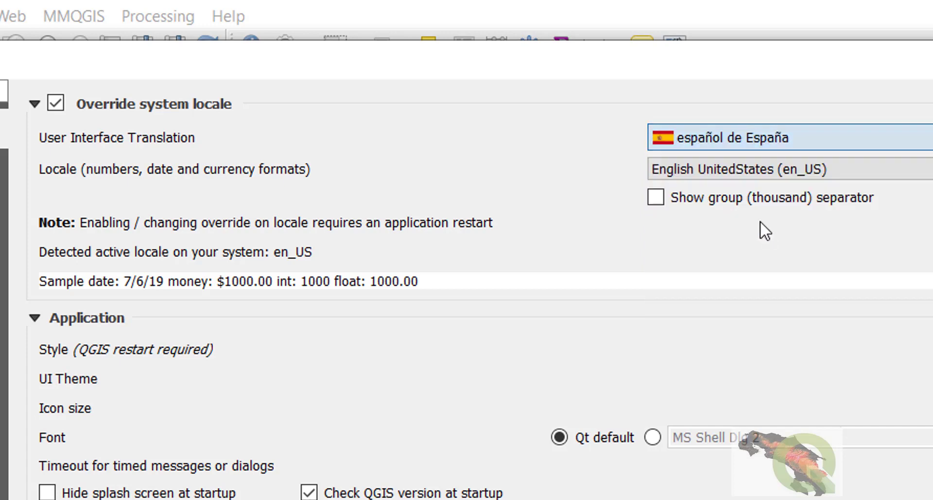
Step: Set the locale for numbers, dates and currency formats to Spanish CostaRica (es_CR)
{"action": "left_click", "coordinate": [751, 168]}
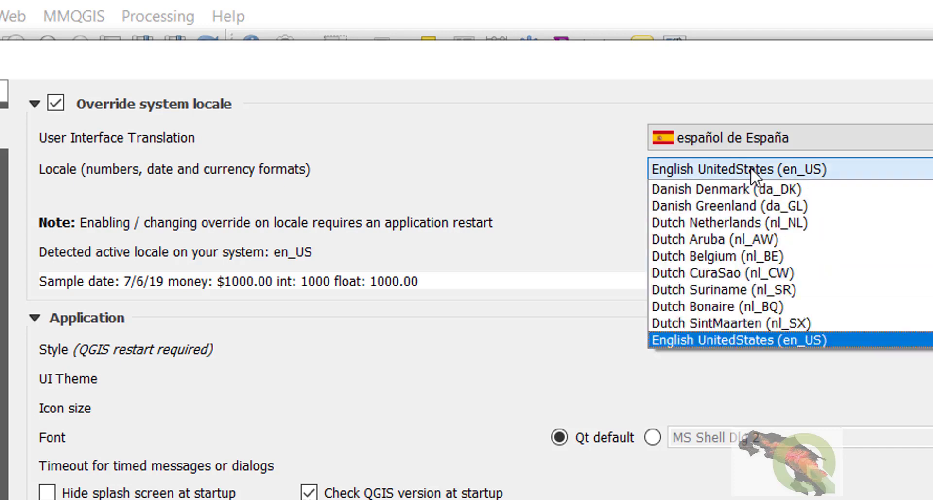
{"action": "type", "text": "sp"}
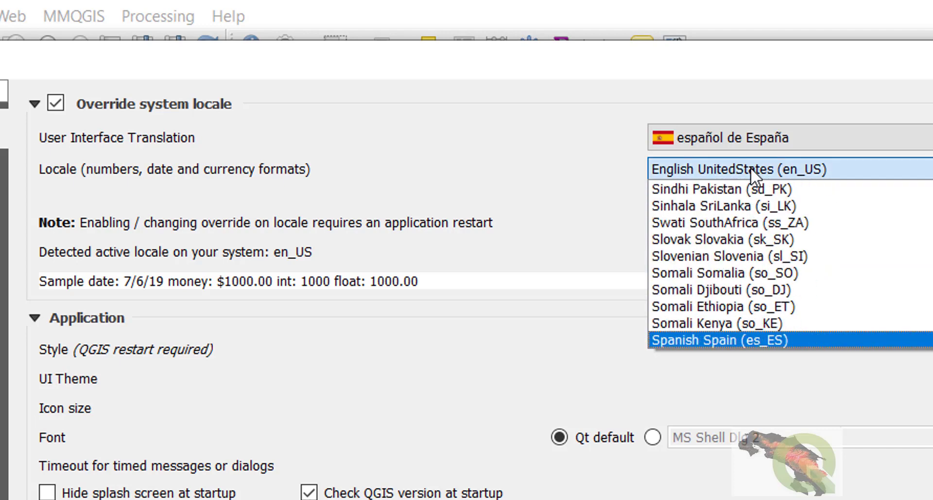
{"action": "scroll", "coordinate": [763, 287], "scroll_direction": "down", "scroll_amount": 1}
{"action": "scroll", "coordinate": [763, 289], "scroll_direction": "down", "scroll_amount": 1}
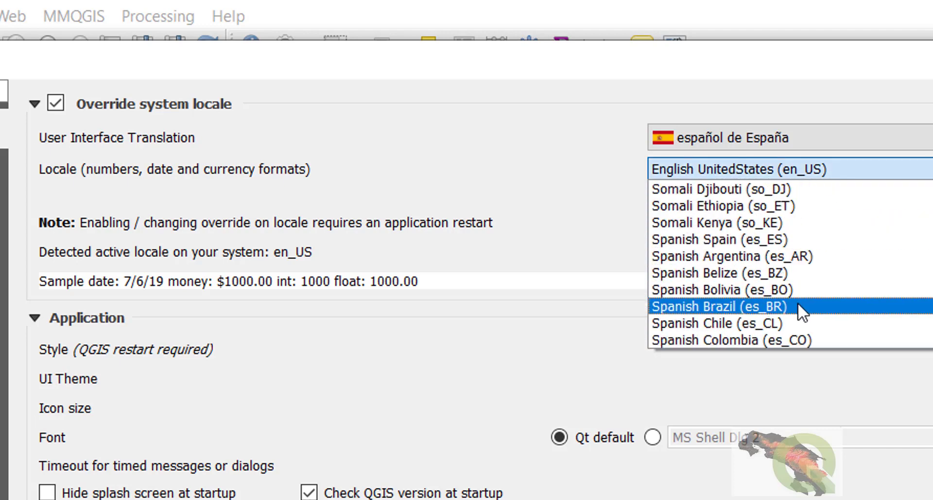
{"action": "scroll", "coordinate": [798, 321], "scroll_direction": "down", "scroll_amount": 1}
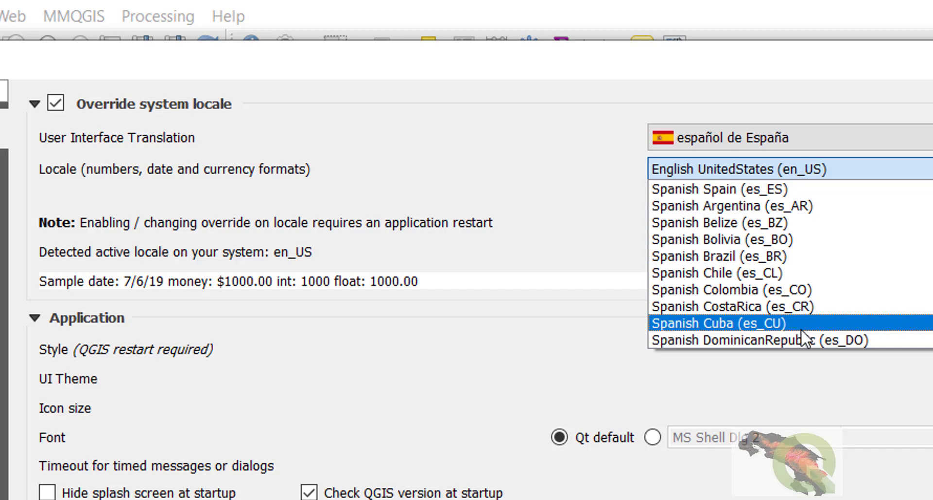
{"action": "left_click", "coordinate": [792, 305]}
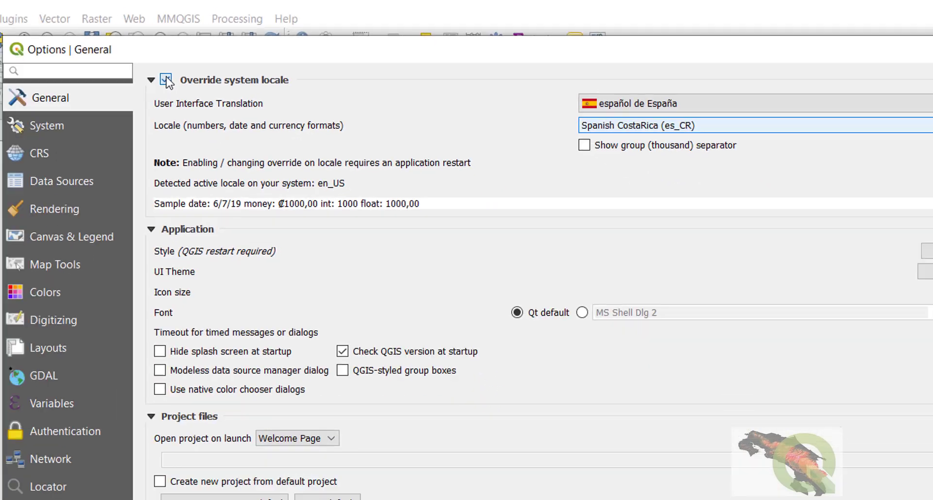
Step: Turn off the system locale override and accept the options
{"action": "left_click", "coordinate": [56, 103]}
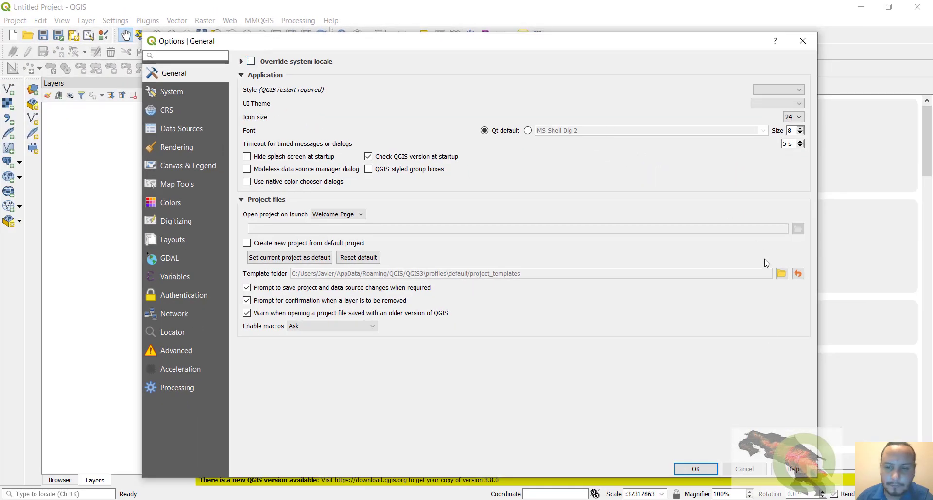
{"action": "left_click", "coordinate": [696, 467]}
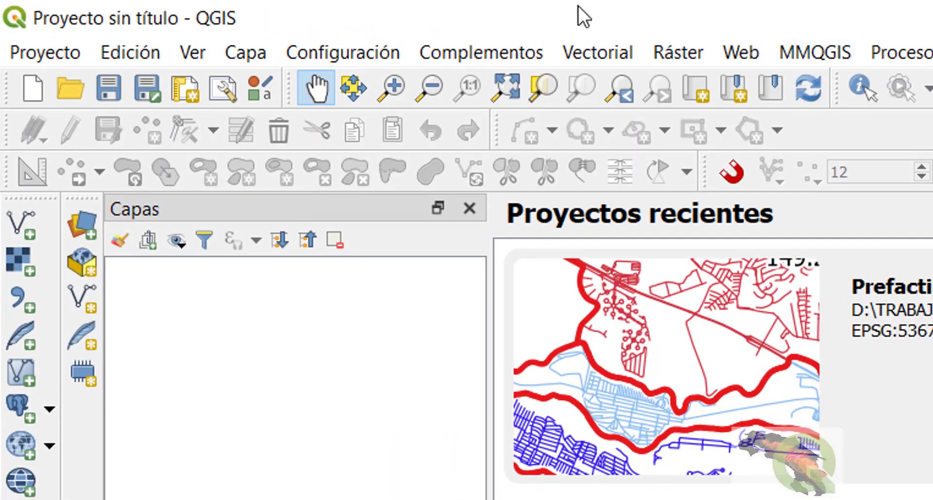
Step: Open the program options and set the application icon size (Tamaño de icono) to 32
{"action": "left_click", "coordinate": [338, 51]}
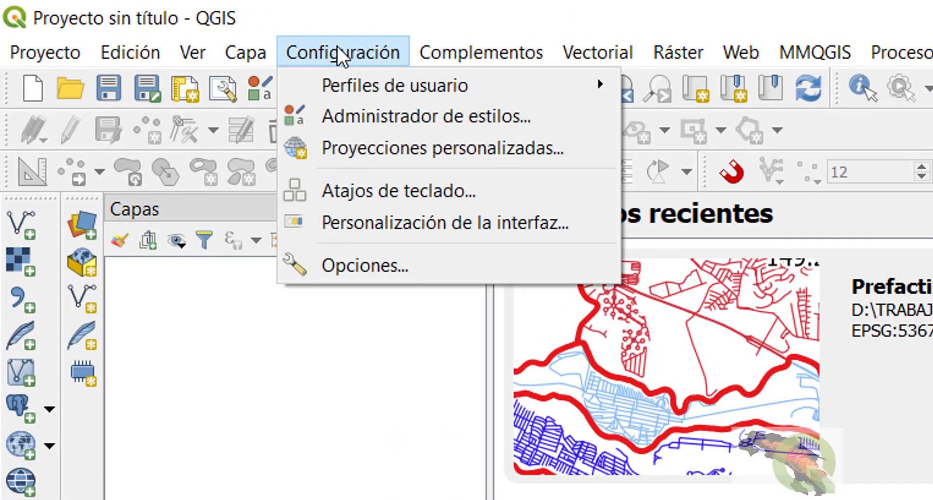
{"action": "left_click", "coordinate": [368, 11]}
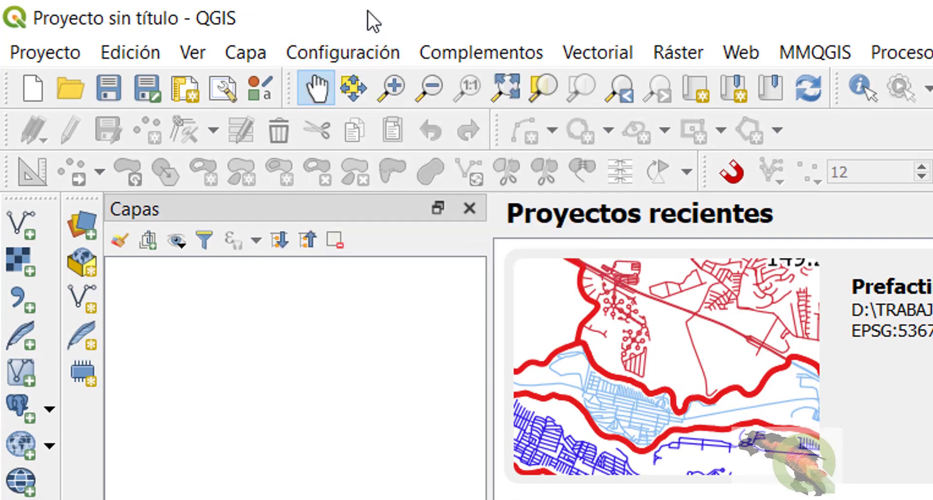
{"action": "left_click", "coordinate": [366, 53]}
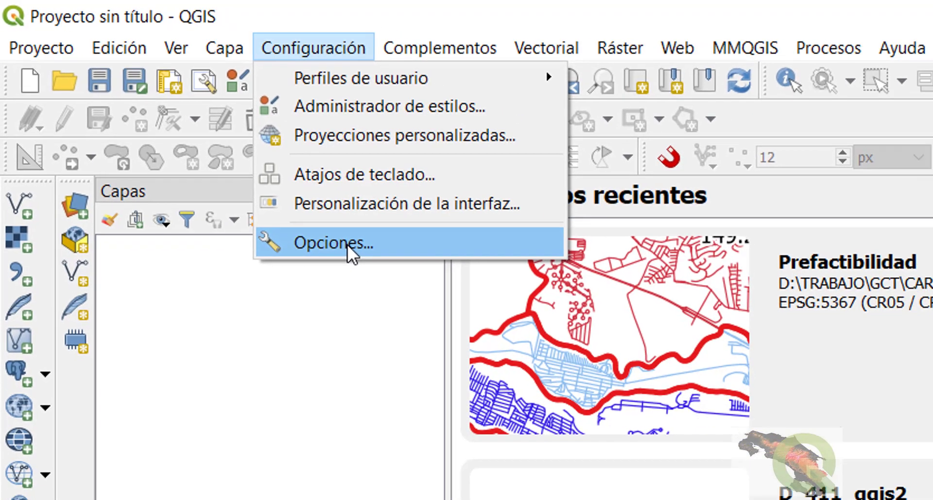
{"action": "left_click", "coordinate": [380, 267]}
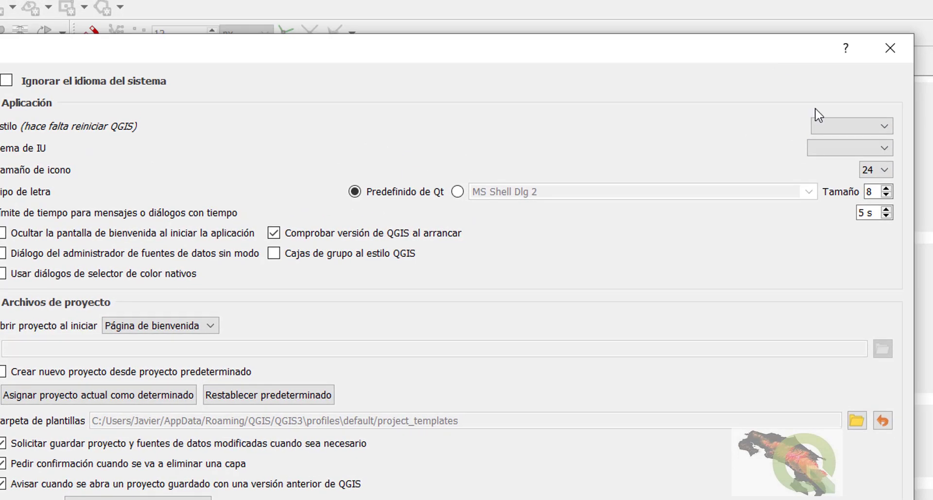
{"action": "left_click", "coordinate": [881, 170]}
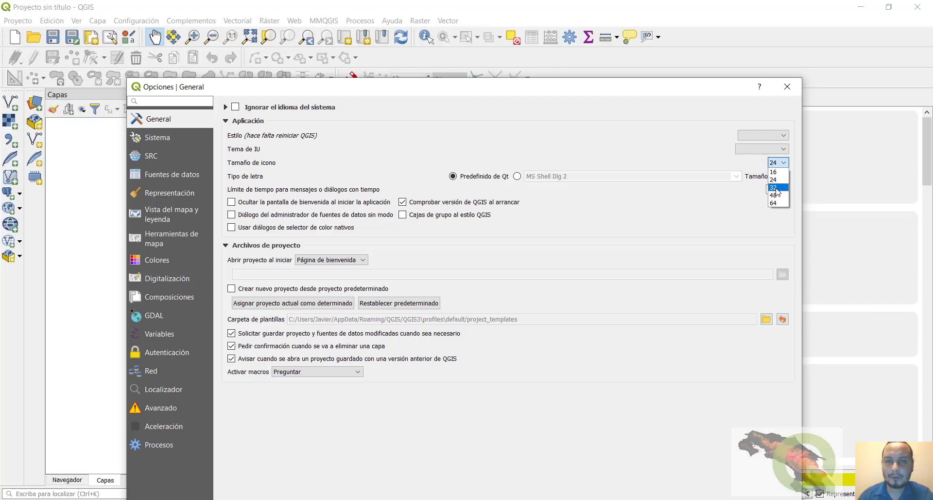
{"action": "left_click", "coordinate": [776, 187]}
{"action": "left_click_drag", "start_coordinate": [664, 88], "coordinate": [646, 59]}
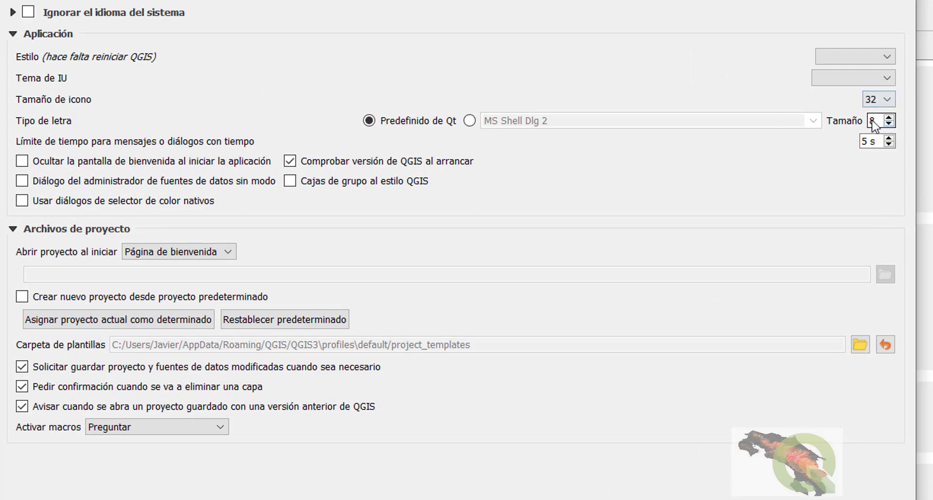
Step: Examine the available interface fonts and the font size setting, then return to the Predefinido de Qt font
{"action": "double_click", "coordinate": [872, 121]}
{"action": "left_click", "coordinate": [470, 121]}
{"action": "left_click", "coordinate": [509, 121]}
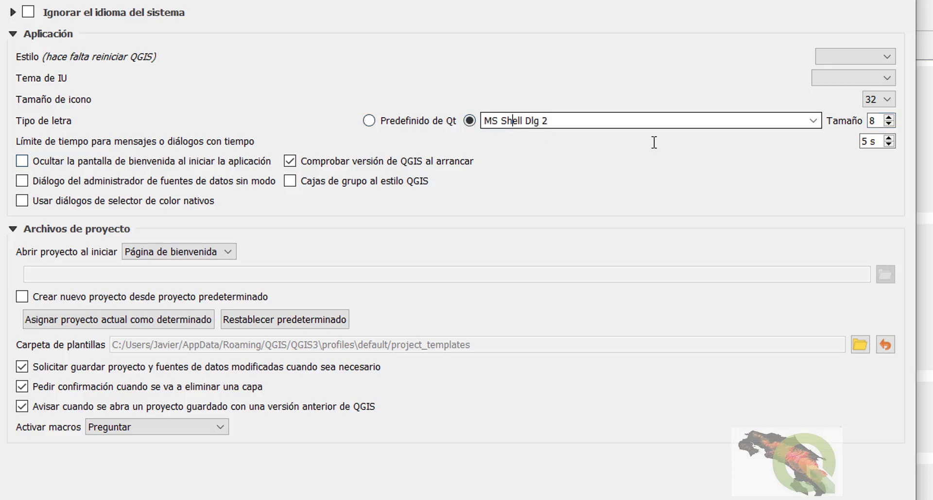
{"action": "left_click", "coordinate": [812, 121]}
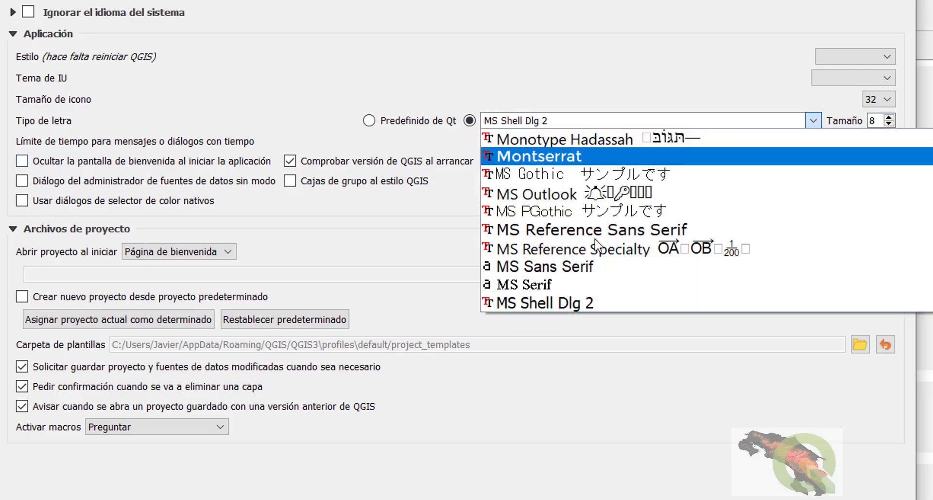
{"action": "scroll", "coordinate": [579, 149], "scroll_direction": "up", "scroll_amount": 8}
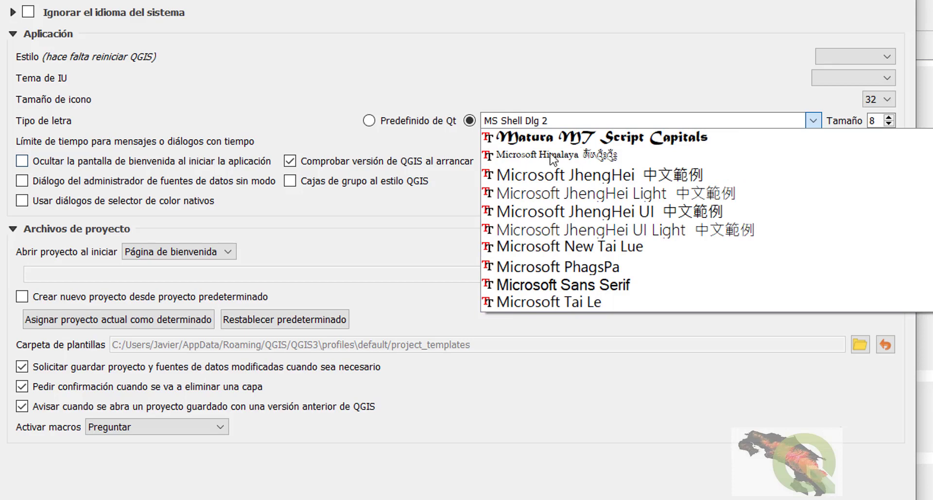
{"action": "left_click", "coordinate": [369, 120]}
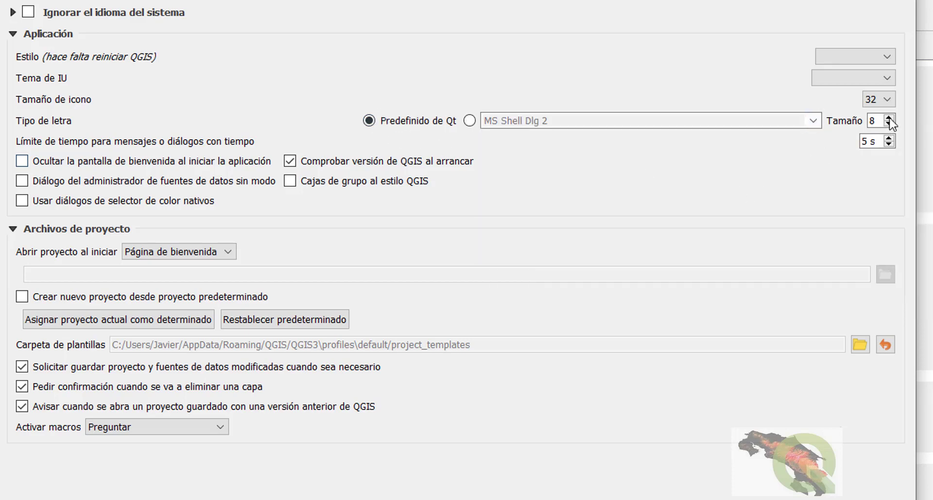
{"action": "left_click_drag", "start_coordinate": [881, 121], "coordinate": [866, 128]}
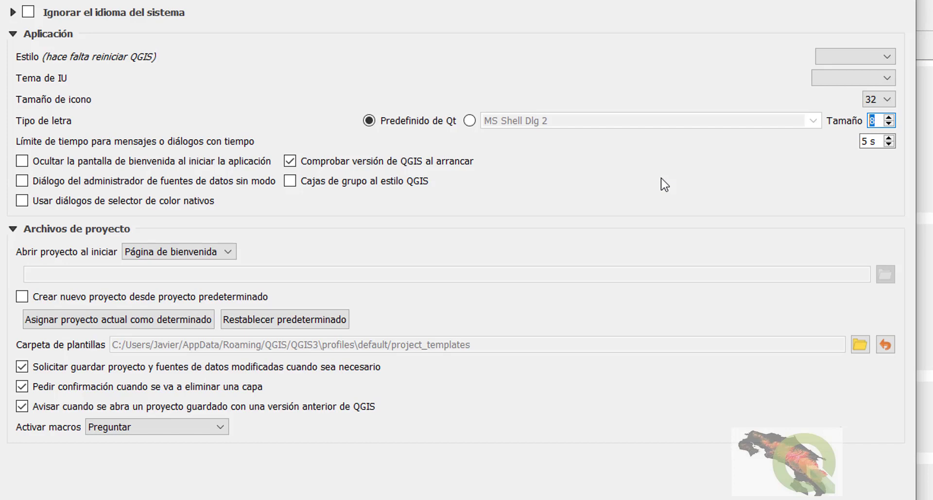
{"action": "left_click", "coordinate": [888, 100]}
{"action": "left_click", "coordinate": [747, 77]}
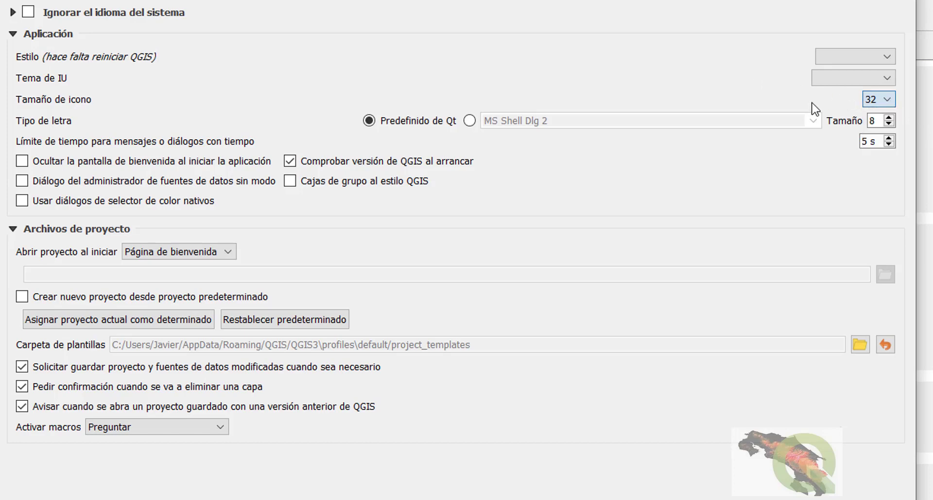
{"action": "left_click", "coordinate": [877, 122]}
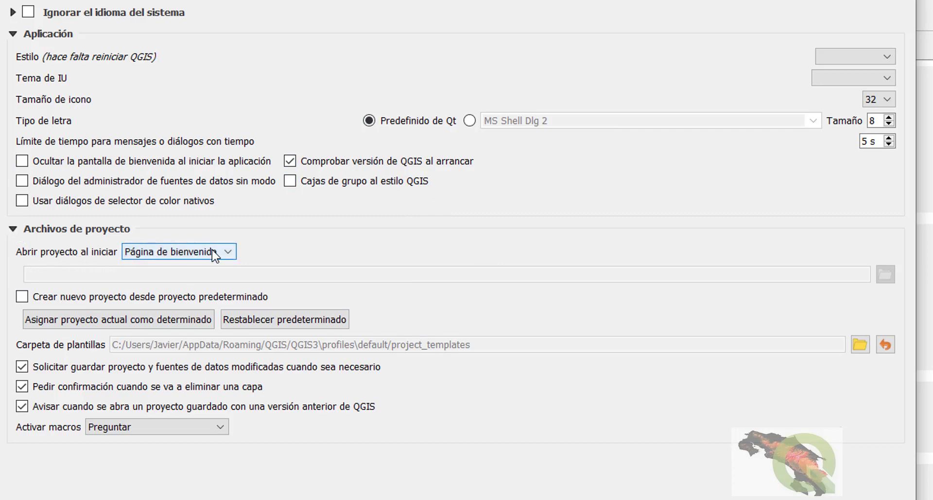
Step: Examine the choices for the project opened at startup and compare them with the recent projects page, keeping Página de bienvenida
{"action": "left_click_drag", "start_coordinate": [291, 0], "coordinate": [300, 299]}
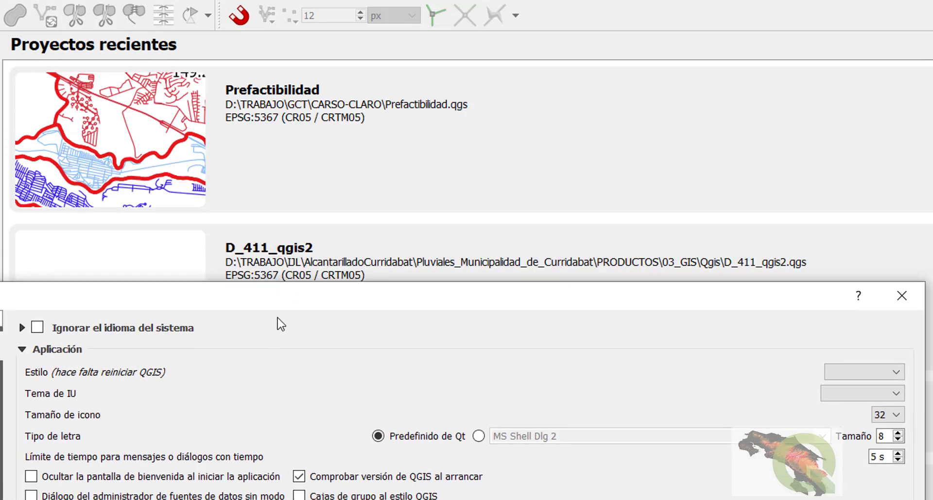
{"action": "left_click_drag", "start_coordinate": [268, 289], "coordinate": [279, 0]}
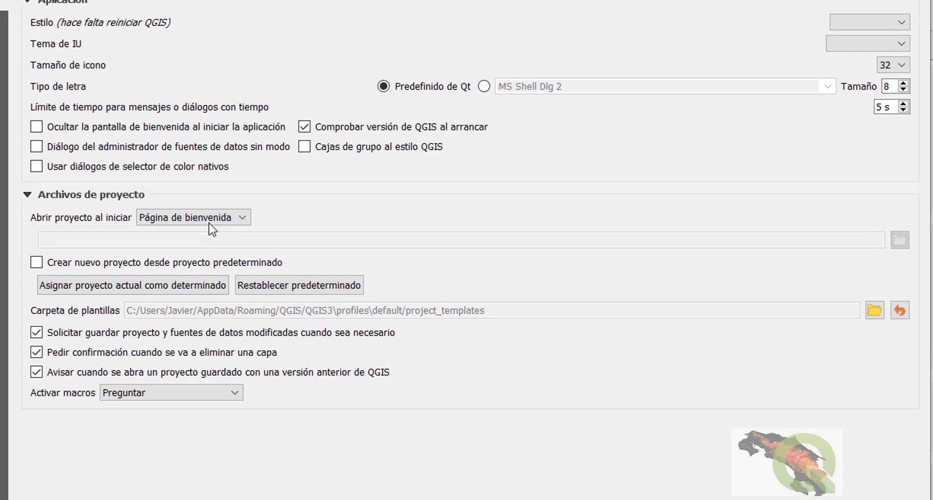
{"action": "left_click", "coordinate": [209, 222]}
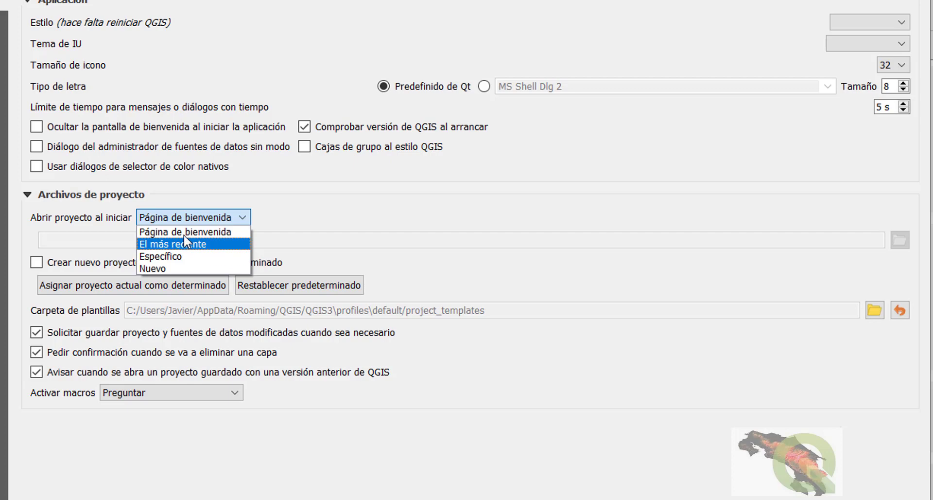
{"action": "left_click", "coordinate": [307, 210]}
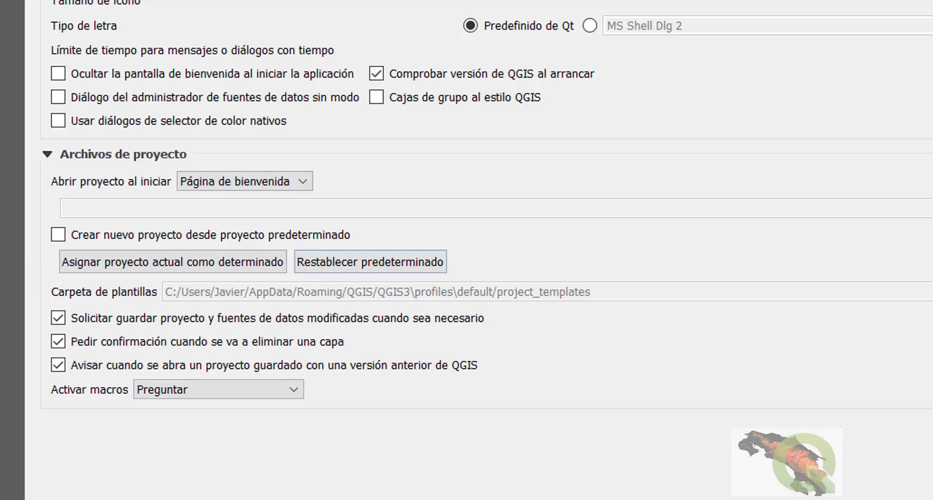
Step: Examine the SVG, plugin and documentation paths on the Sistema page of the options
{"action": "left_click", "coordinate": [4, 2]}
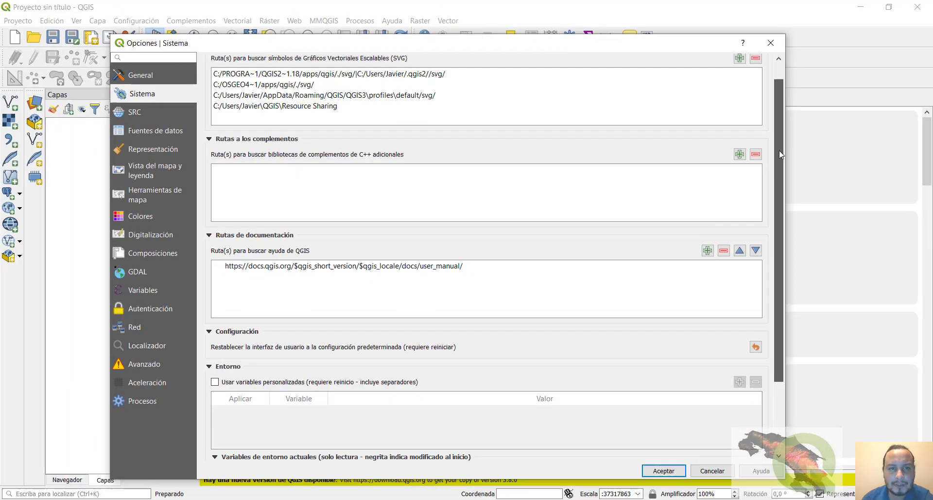
{"action": "left_click_drag", "start_coordinate": [780, 151], "coordinate": [778, 227]}
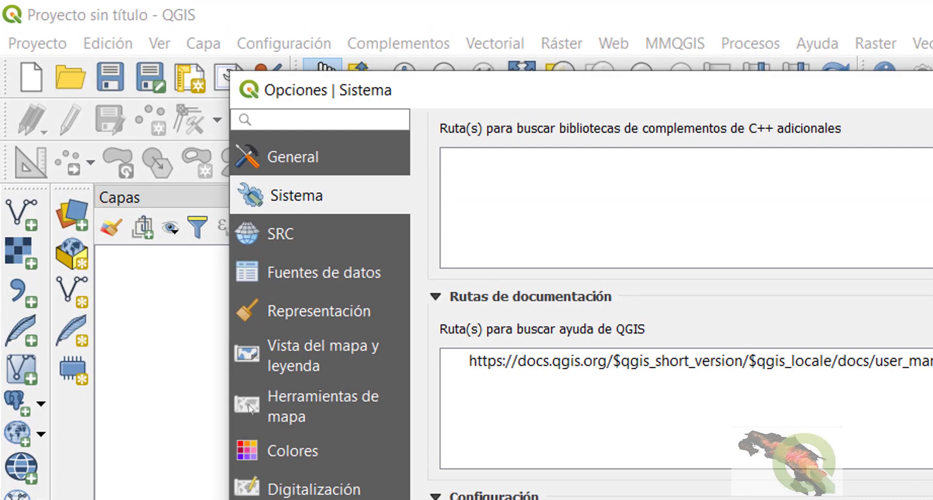
{"action": "scroll", "coordinate": [680, 306], "scroll_direction": "up", "scroll_amount": 4}
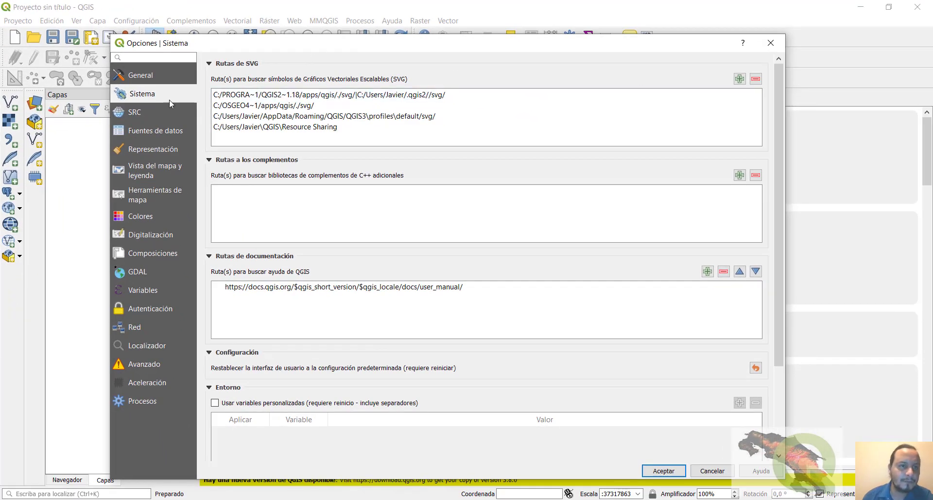
Step: Show the SRC options and examine the list of default coordinate systems for new projects, keeping EPSG:4326 - WGS 84
{"action": "left_click", "coordinate": [136, 113]}
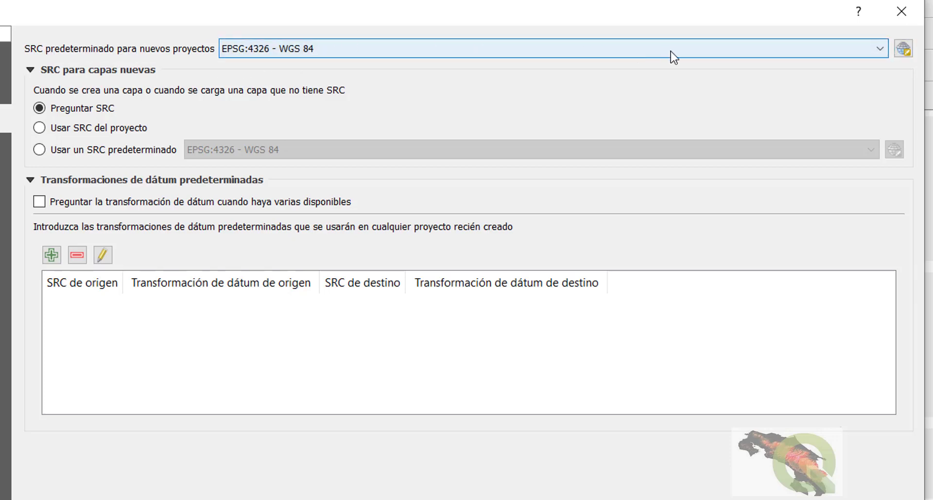
{"action": "left_click", "coordinate": [849, 50]}
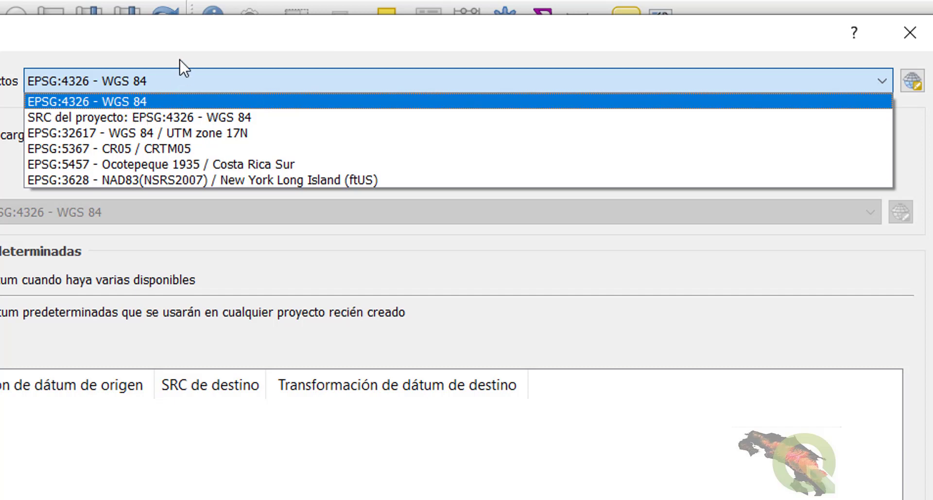
{"action": "left_click", "coordinate": [164, 41]}
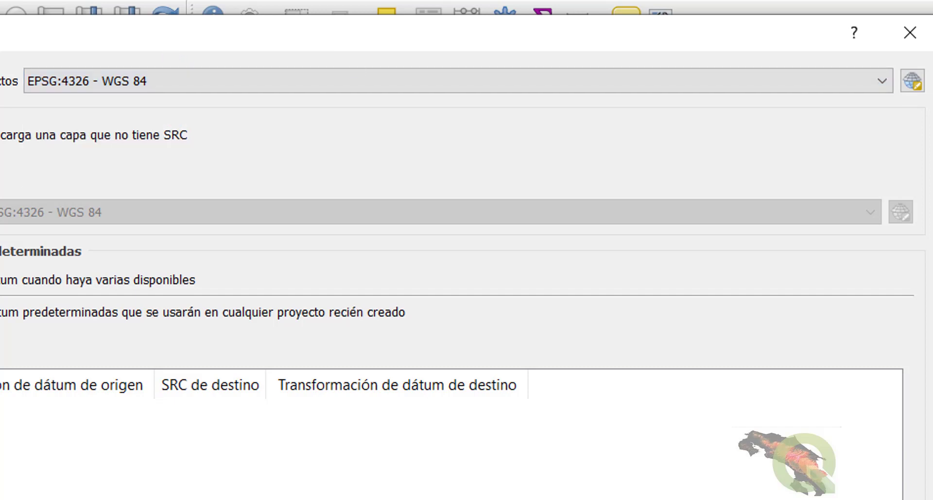
Step: Open the coordinate system selector for new projects, filter it by "costa rica" and enlarge the window and world systems list
{"action": "left_click", "coordinate": [913, 82]}
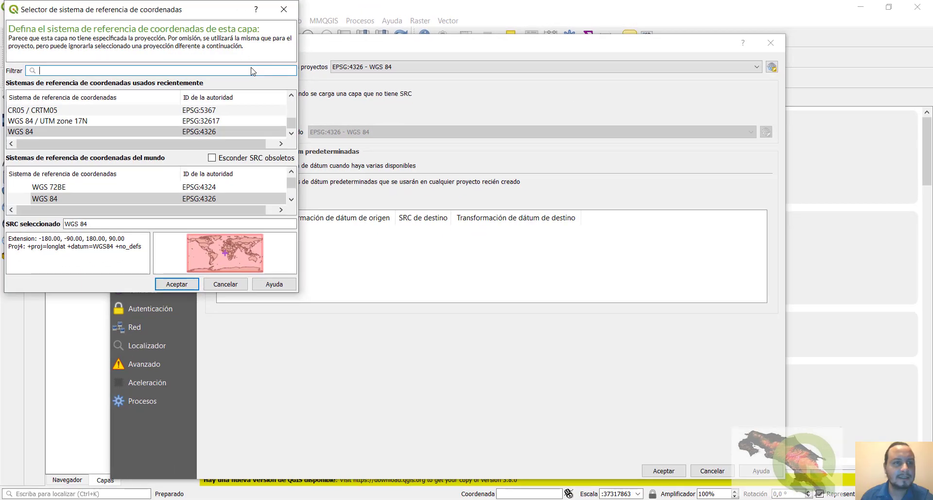
{"action": "left_click_drag", "start_coordinate": [184, 13], "coordinate": [281, 34]}
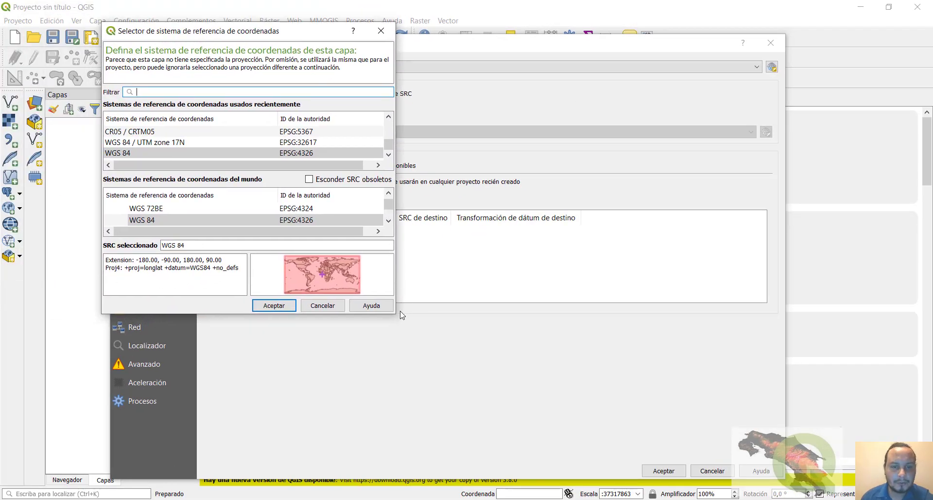
{"action": "left_click_drag", "start_coordinate": [396, 314], "coordinate": [498, 378]}
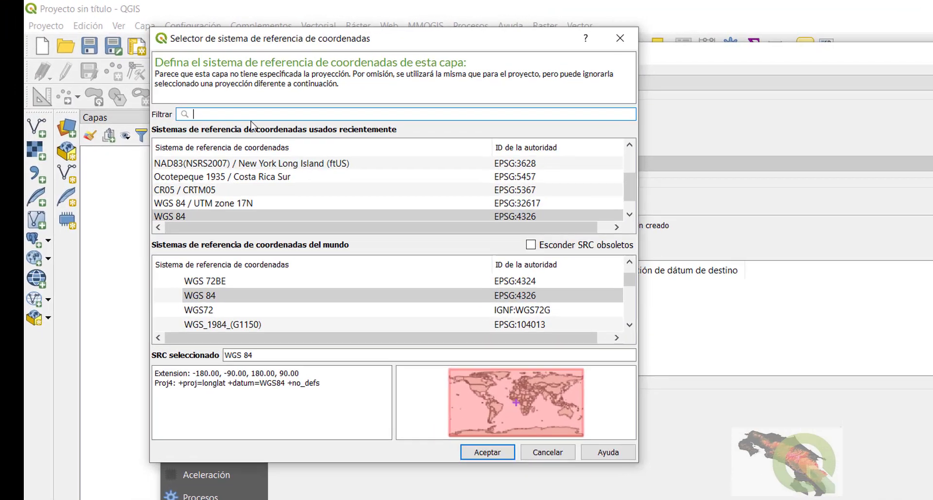
{"action": "type", "text": "costa rica"}
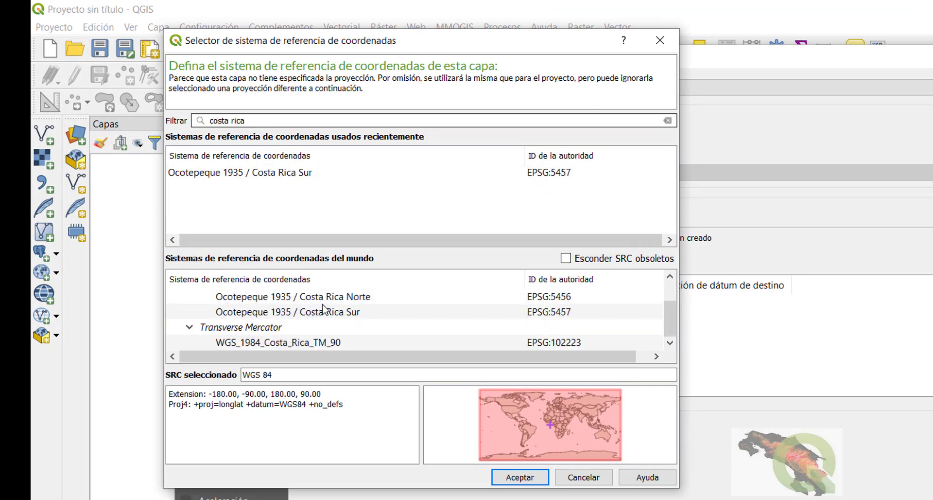
{"action": "left_click_drag", "start_coordinate": [453, 242], "coordinate": [448, 203]}
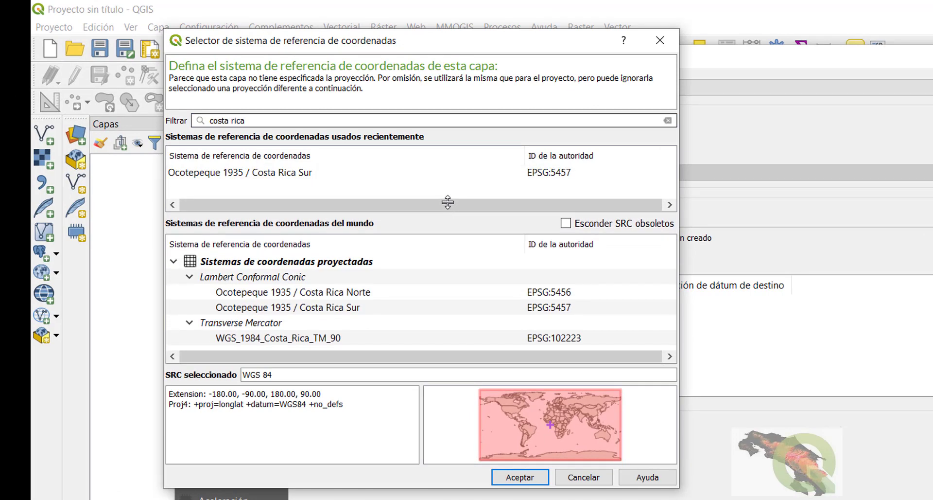
Step: Compare Ocotepeque 1935 / Costa Rica Norte, Costa Rica Sur and WGS_1984_Costa_Rica_TM_90, leaving Costa Rica Norte (EPSG:5456) selected
{"action": "left_click", "coordinate": [357, 295]}
{"action": "left_click", "coordinate": [362, 313]}
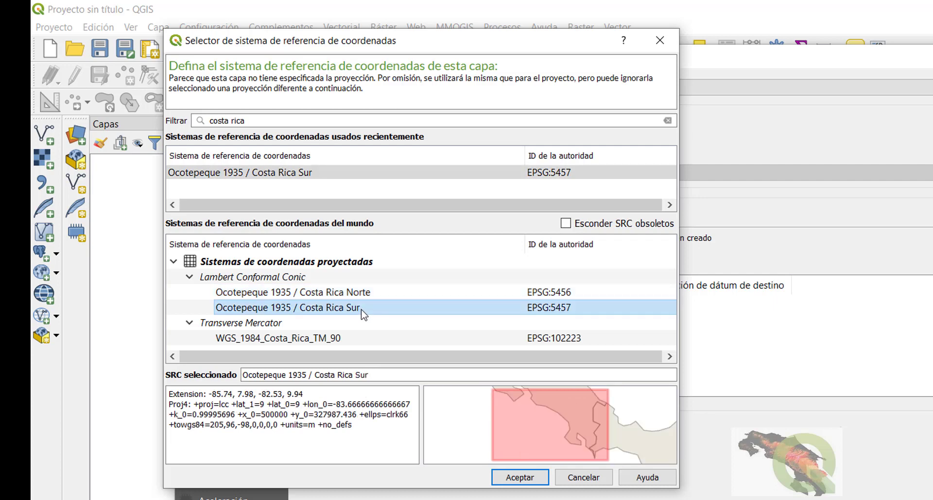
{"action": "left_click", "coordinate": [357, 294]}
{"action": "left_click", "coordinate": [358, 308]}
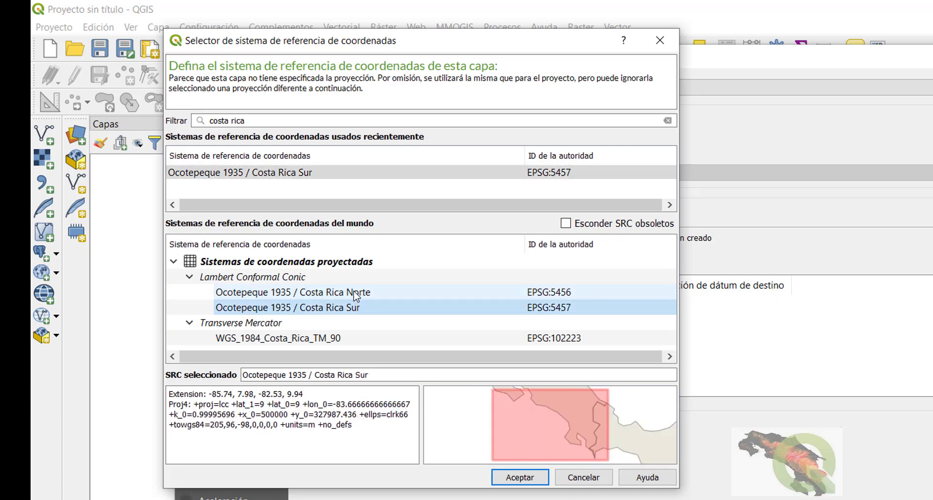
{"action": "left_click", "coordinate": [356, 294]}
{"action": "left_click", "coordinate": [359, 310]}
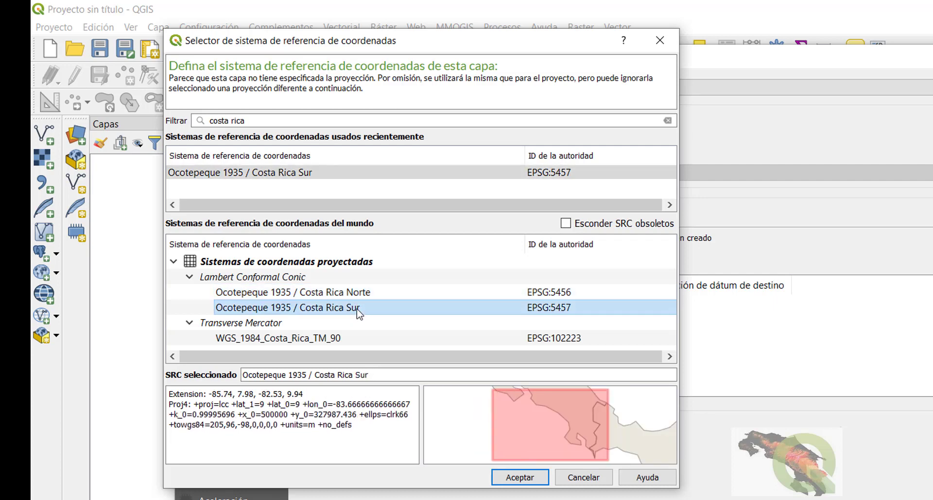
{"action": "left_click", "coordinate": [365, 340]}
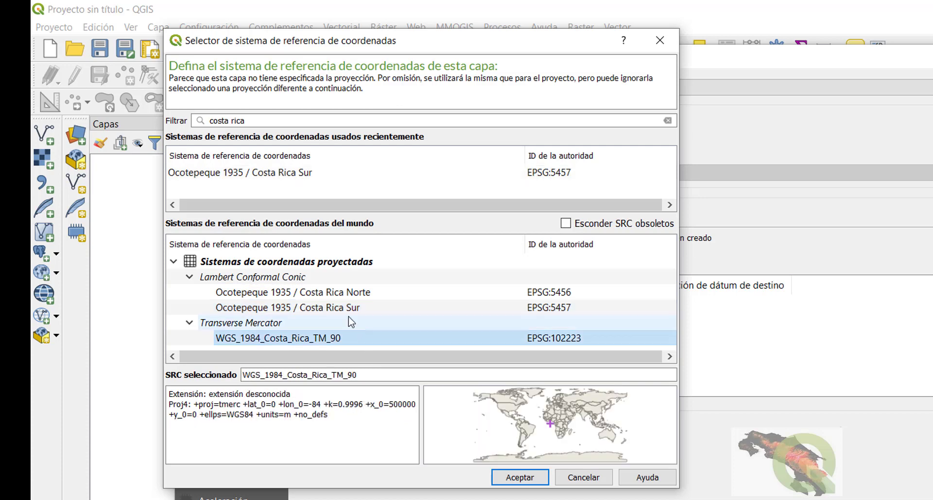
{"action": "left_click", "coordinate": [344, 294]}
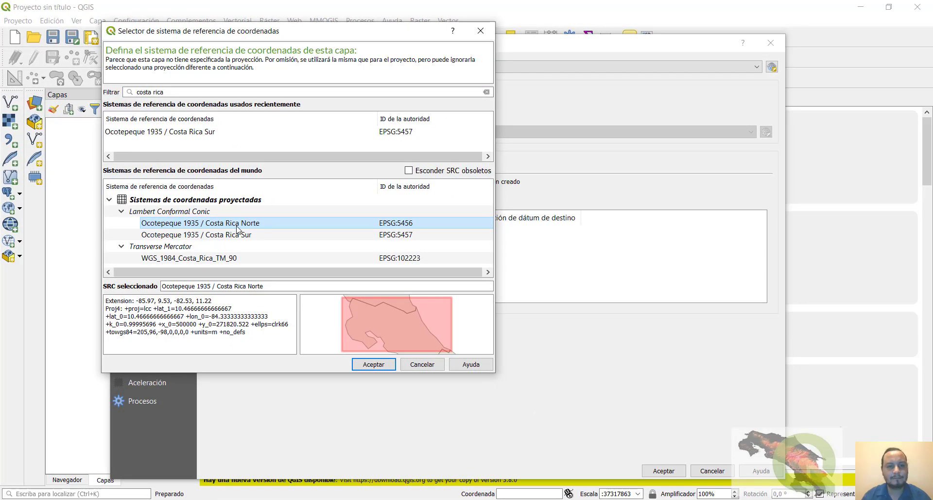
{"action": "key", "text": "ctrl+shift+d"}
{"action": "mouse_move", "coordinate": [98, 274]}
{"action": "left_mouse_down"}
{"action": "mouse_move", "coordinate": [186, 324]}
{"action": "mouse_move", "coordinate": [443, 383]}
{"action": "left_mouse_up"}
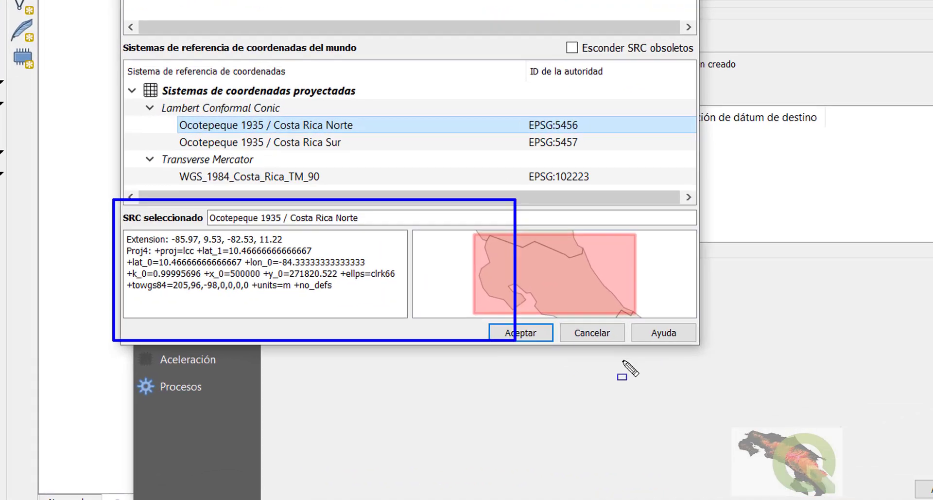
{"action": "left_click_drag", "start_coordinate": [623, 361], "coordinate": [710, 357]}
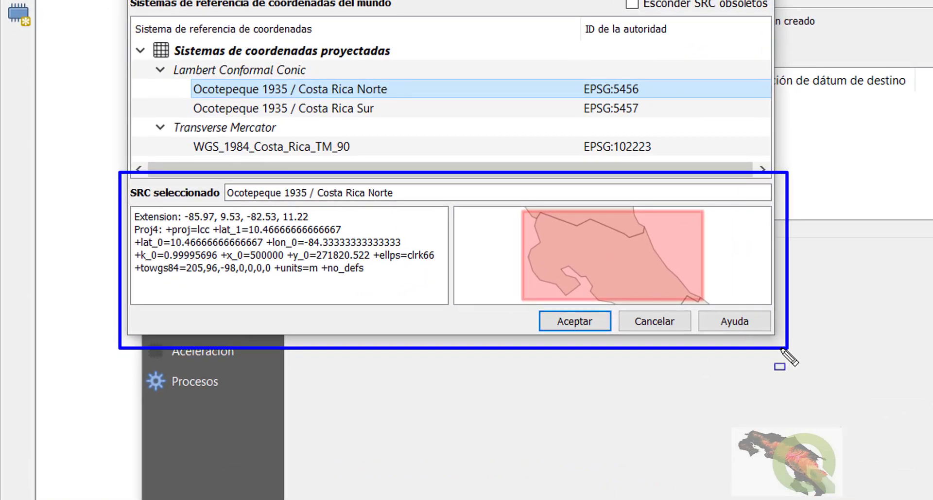
Step: Filter the coordinate systems by "crtm" and compare CR05 / CRTM05 with CRTM05, leaving CR05 / CRTM05 (EPSG:5367) selected
{"action": "key", "text": "Escape"}
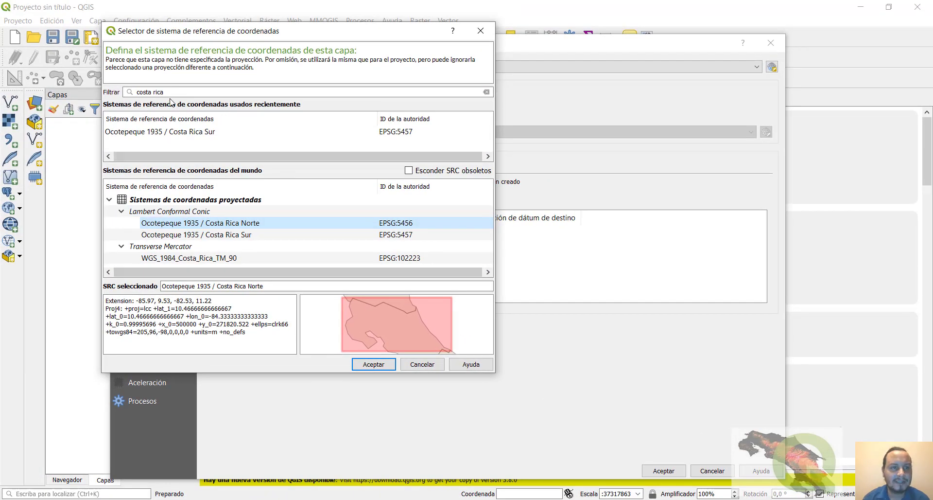
{"action": "left_click_drag", "start_coordinate": [167, 93], "coordinate": [128, 86]}
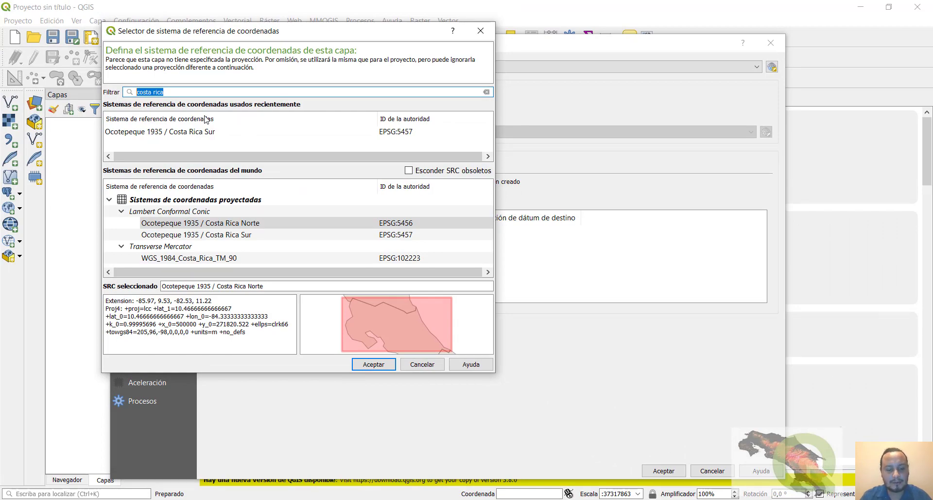
{"action": "type", "text": "crtm"}
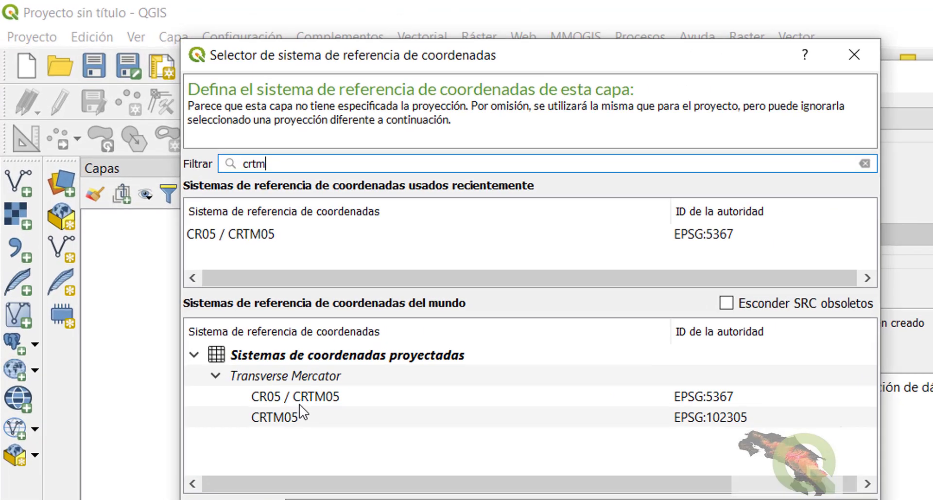
{"action": "left_click", "coordinate": [169, 224]}
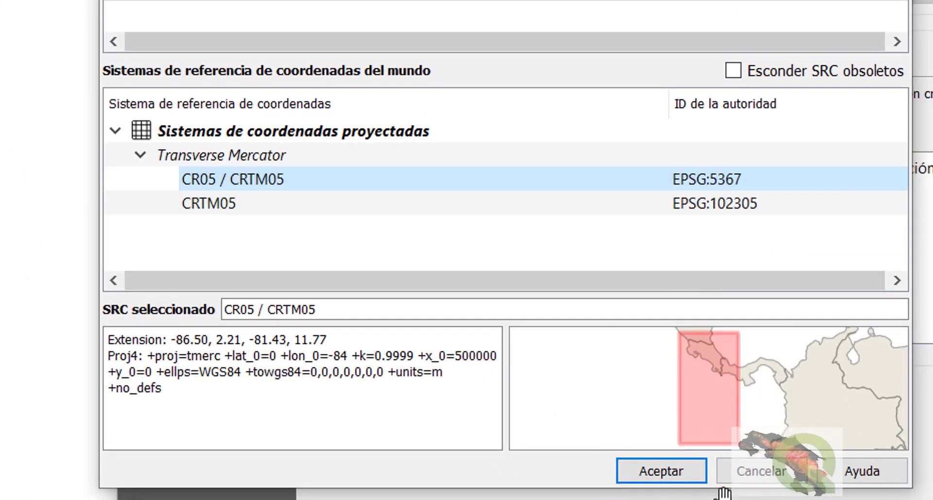
{"action": "left_click", "coordinate": [264, 208]}
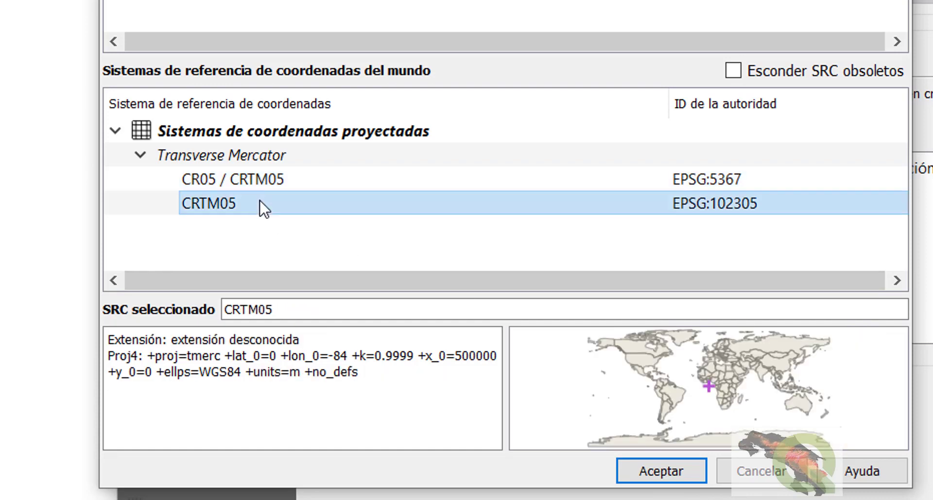
{"action": "left_click", "coordinate": [287, 182]}
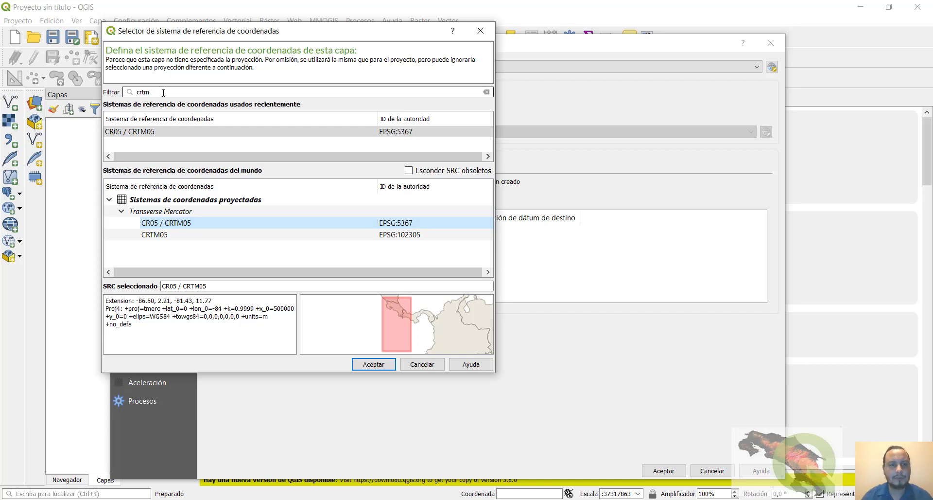
{"action": "left_click_drag", "start_coordinate": [100, 270], "coordinate": [142, 314]}
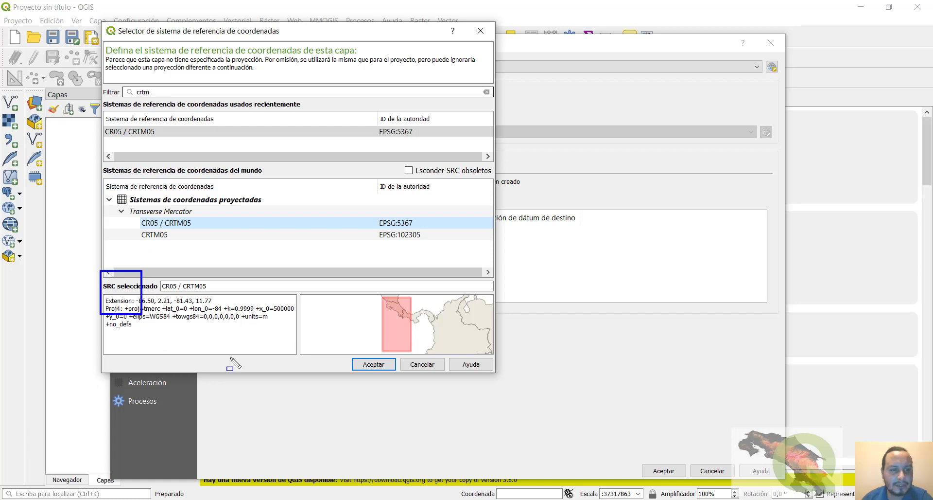
{"action": "left_click_drag", "start_coordinate": [232, 358], "coordinate": [503, 379]}
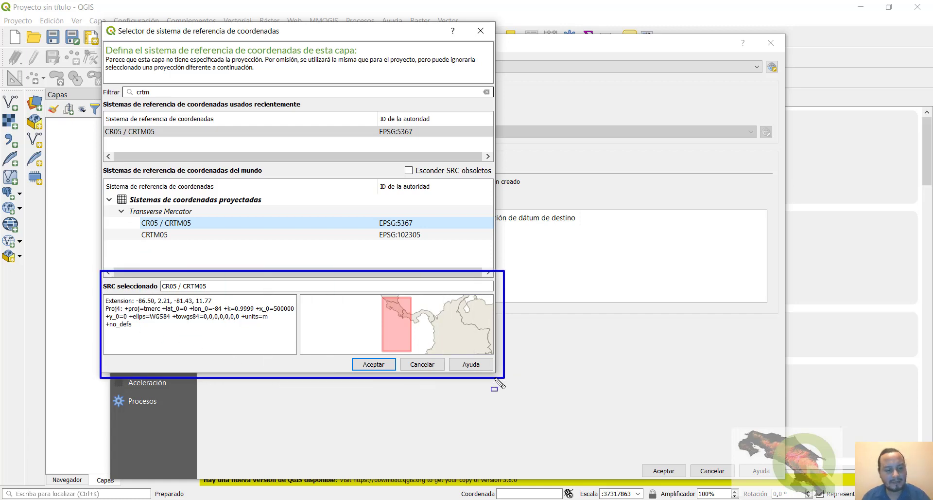
{"action": "key", "text": "Escape"}
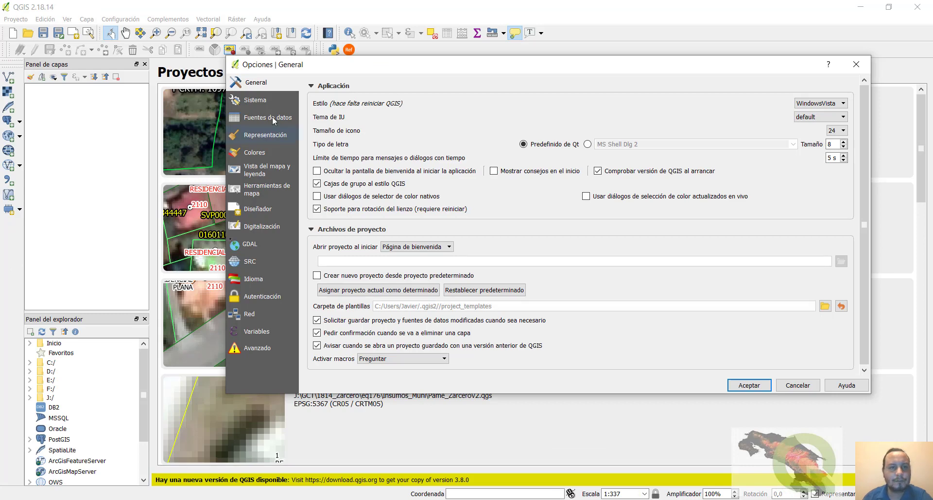
Step: In QGIS 2.18, show the SRC options, examine the coordinate system selector for new projects and close it without changes
{"action": "left_click", "coordinate": [259, 257]}
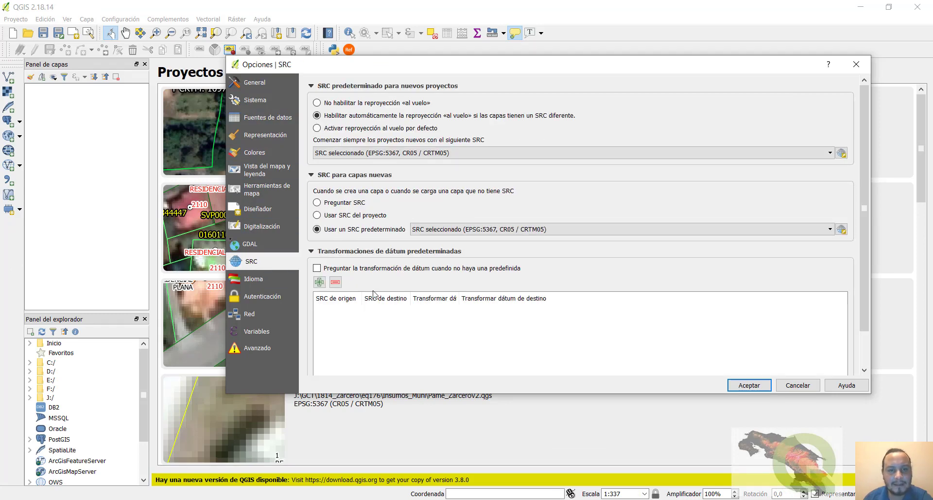
{"action": "left_click", "coordinate": [842, 153]}
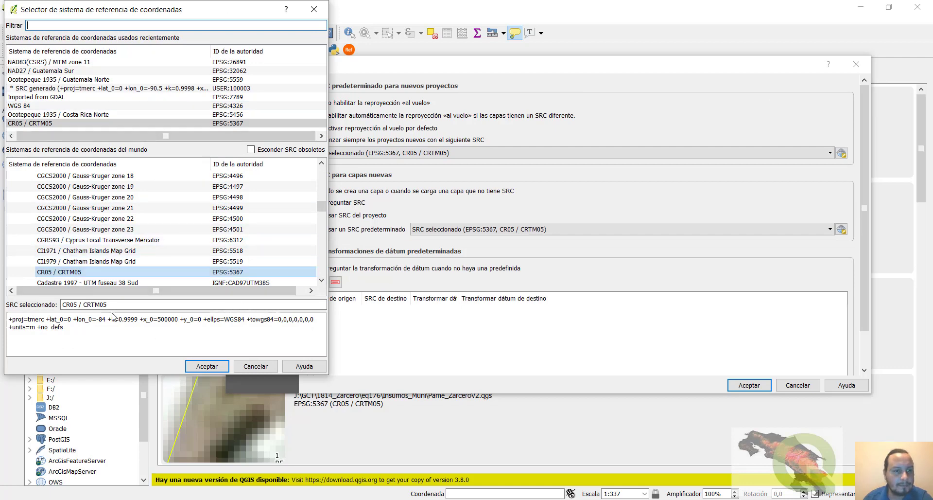
{"action": "left_click", "coordinate": [269, 366]}
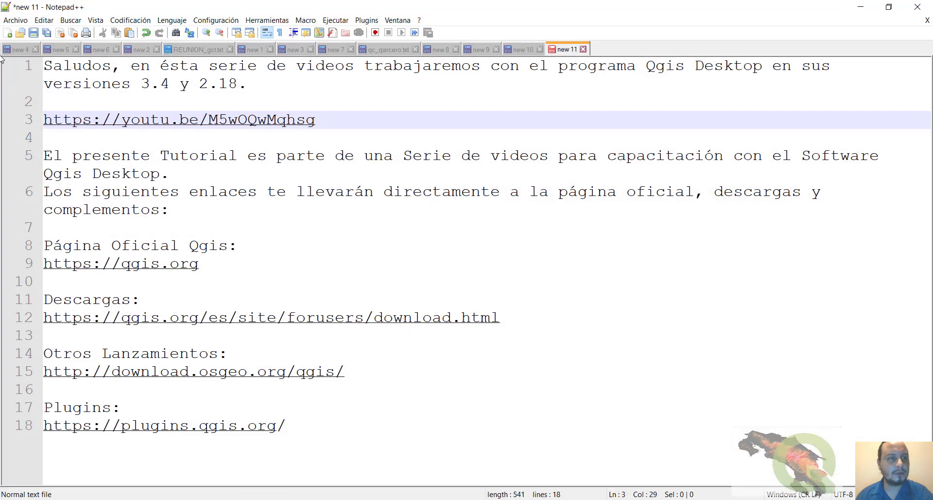
Step: In a new Notepad++ document, list CRTM05, Lambert Norte, Lambert Sur, CRTM90, Wgs84 and UTM 17N /Wgs84, leaving an empty line between entries
{"action": "left_click", "coordinate": [8, 32]}
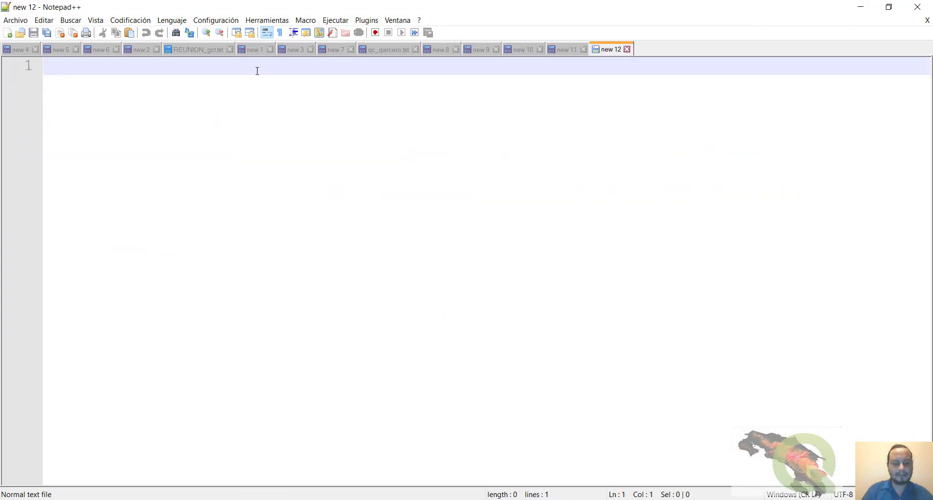
{"action": "type", "text": "CRTM05"}
{"action": "key", "text": "Return"}
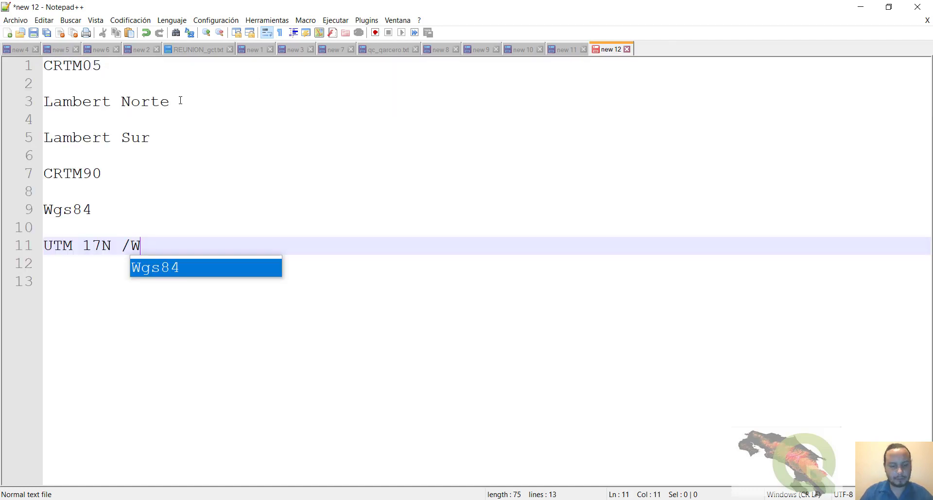
{"action": "type", "text": "gs"}
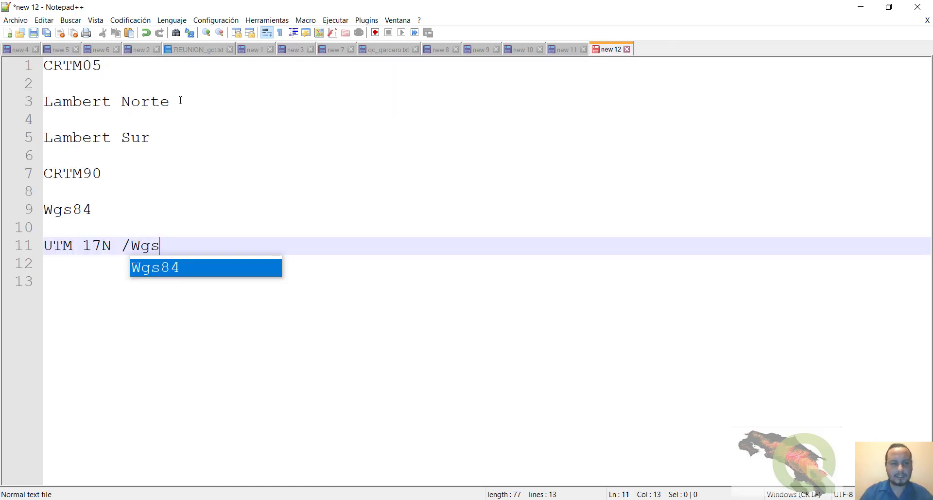
{"action": "key", "text": "Return"}
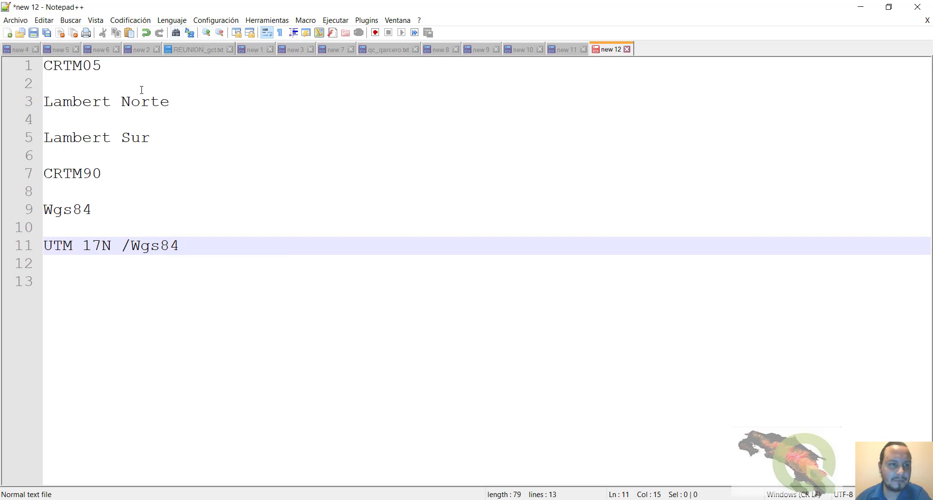
Step: Look up the EPSG code of CR05 / CRTM05 in QGIS 3 and note 5367 under CRTM05 in the Notepad++ list
{"action": "left_click", "coordinate": [126, 81]}
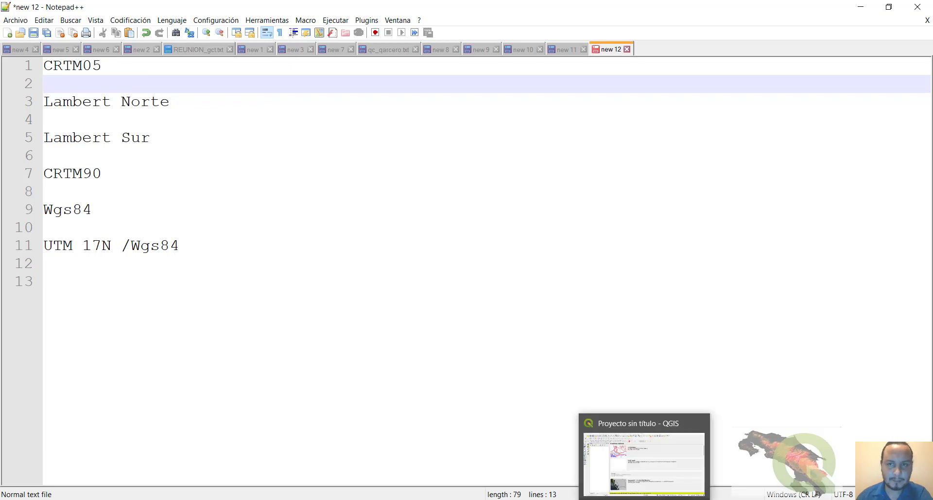
{"action": "left_click", "coordinate": [644, 499]}
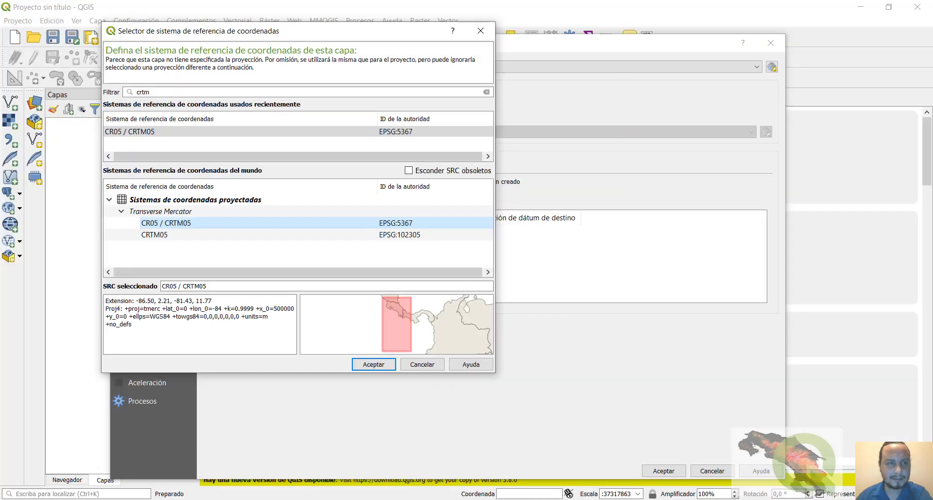
{"action": "left_click", "coordinate": [407, 131]}
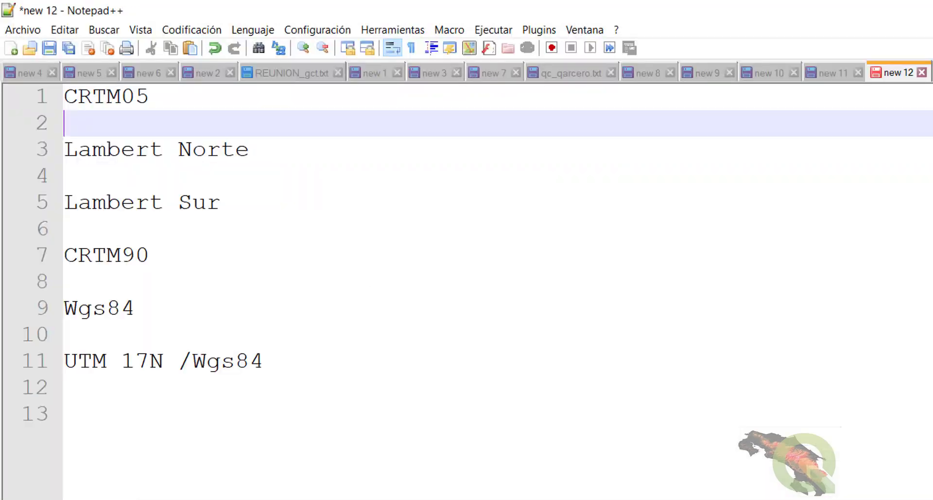
{"action": "type", "text": "5367"}
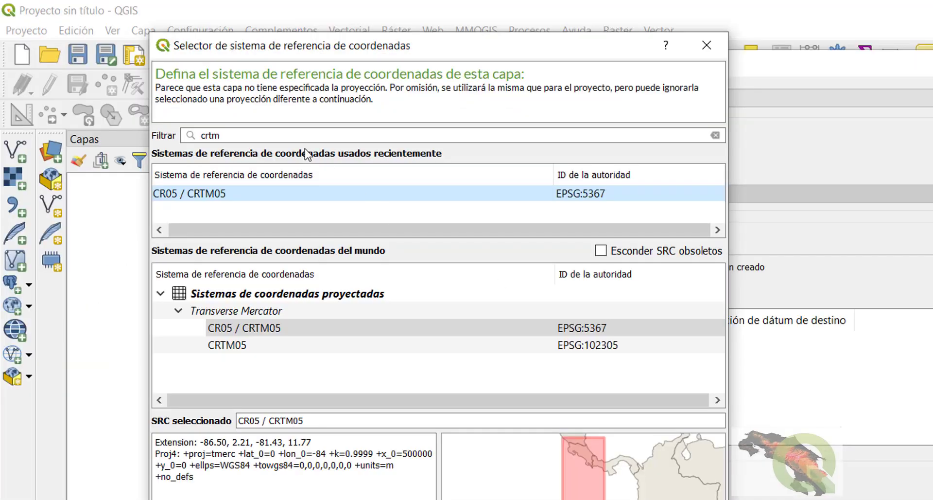
Step: Switch to the QGIS 3 selector, filter it by "costa rica" and look up the codes of Ocotepeque 1935 / Costa Rica Norte and Sur
{"action": "left_click", "coordinate": [246, 134]}
{"action": "double_click", "coordinate": [246, 134]}
{"action": "type", "text": "c"}
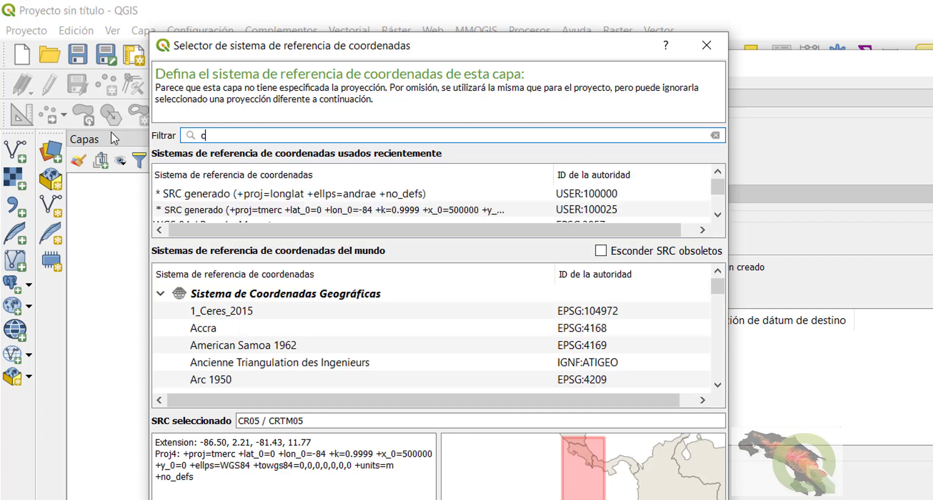
{"action": "type", "text": "osta rica"}
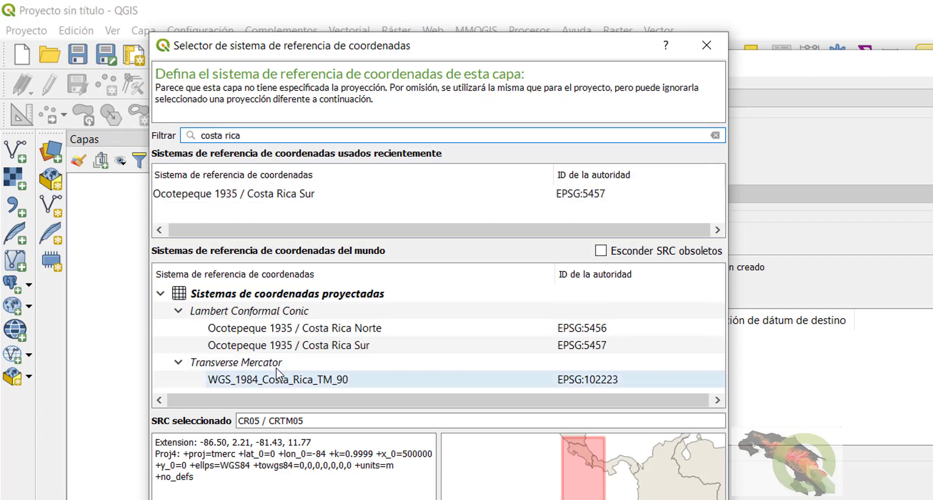
{"action": "left_click", "coordinate": [311, 328]}
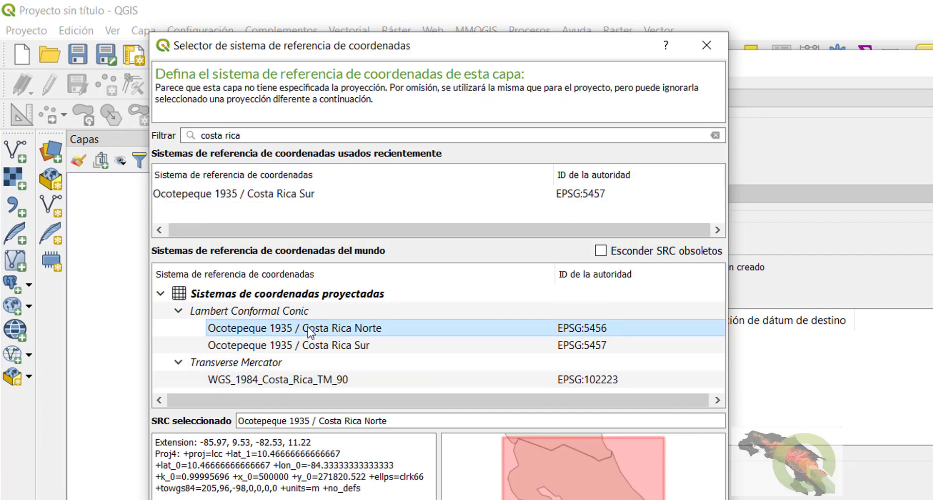
{"action": "left_click", "coordinate": [602, 346]}
Step: In the Notepad++ list, enter 5456 under Lambert Norte and 5457 under Lambert Sur
{"action": "key", "text": "alt+Tab"}
{"action": "left_click", "coordinate": [176, 174]}
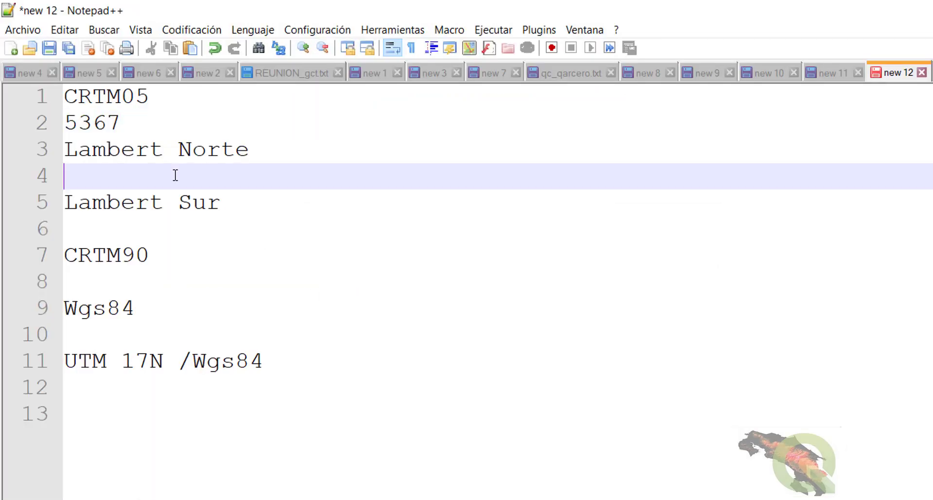
{"action": "type", "text": "5456"}
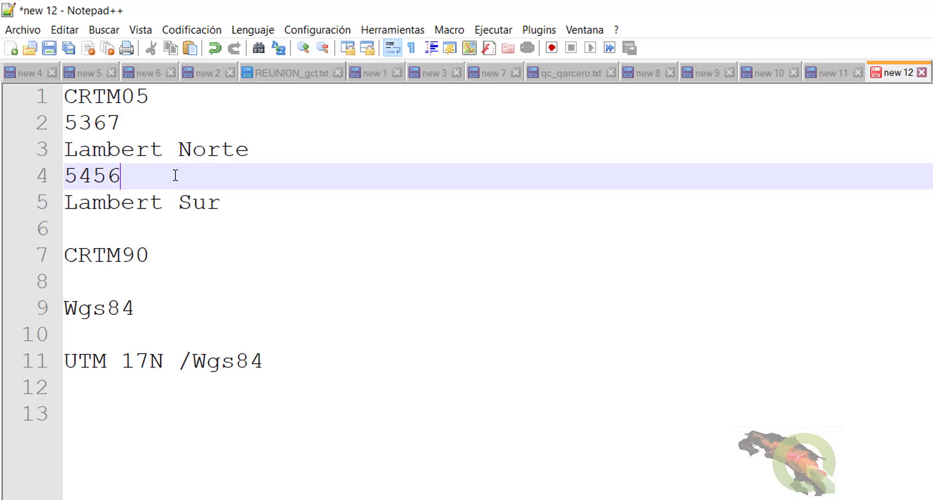
{"action": "left_click", "coordinate": [151, 225]}
{"action": "type", "text": "5457"}
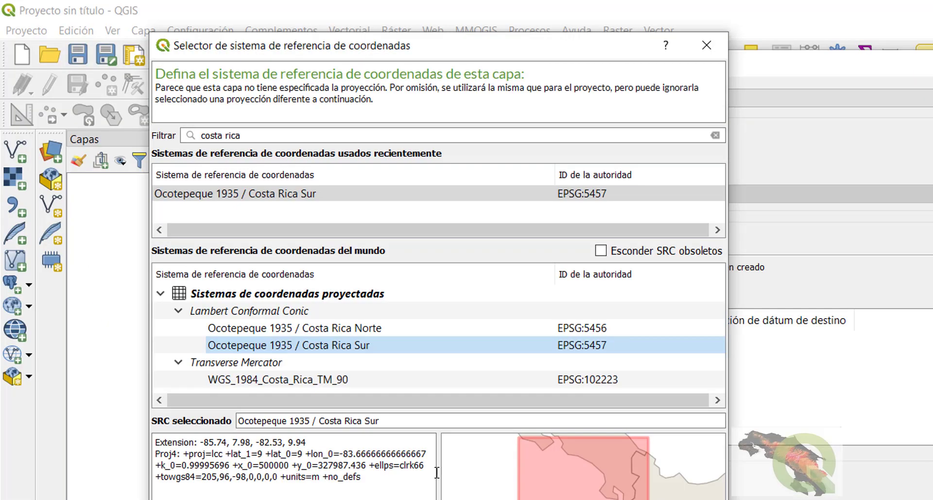
Step: Select WGS_1984_Costa_Rica_TM_90 in the QGIS selector and note its code 102223 under CRTM90 in the Notepad++ list
{"action": "left_click", "coordinate": [623, 380]}
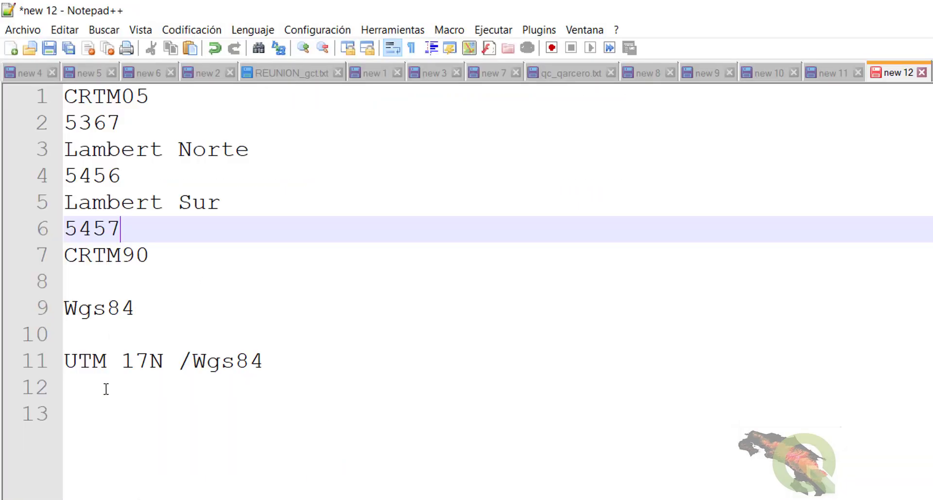
{"action": "left_click", "coordinate": [115, 284]}
{"action": "type", "text": "1"}
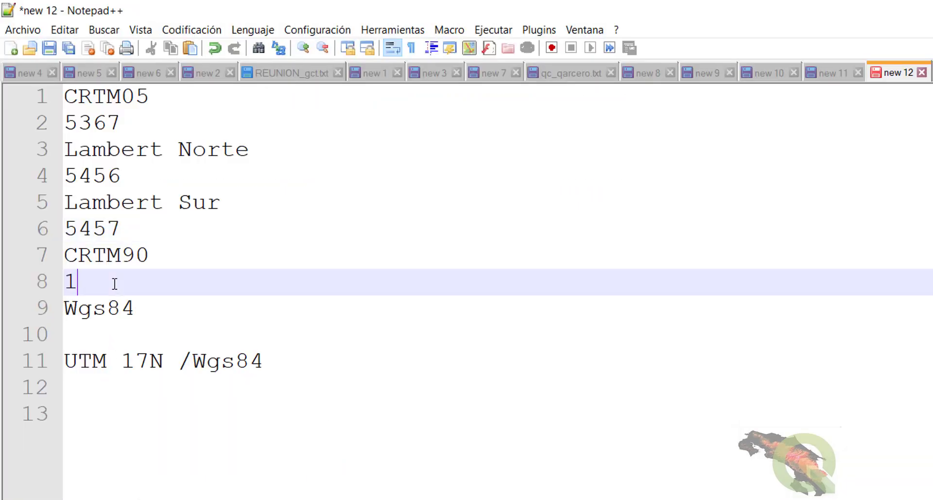
{"action": "type", "text": "02223"}
Step: Switch to the QGIS coordinate system selector and filter it by "wgs 84"
{"action": "key", "text": "alt+Tab"}
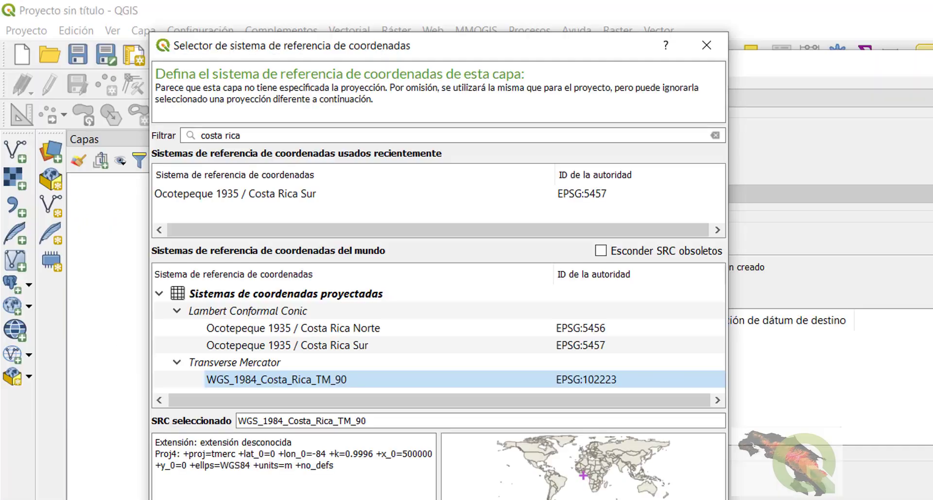
{"action": "left_click_drag", "start_coordinate": [263, 129], "coordinate": [144, 128]}
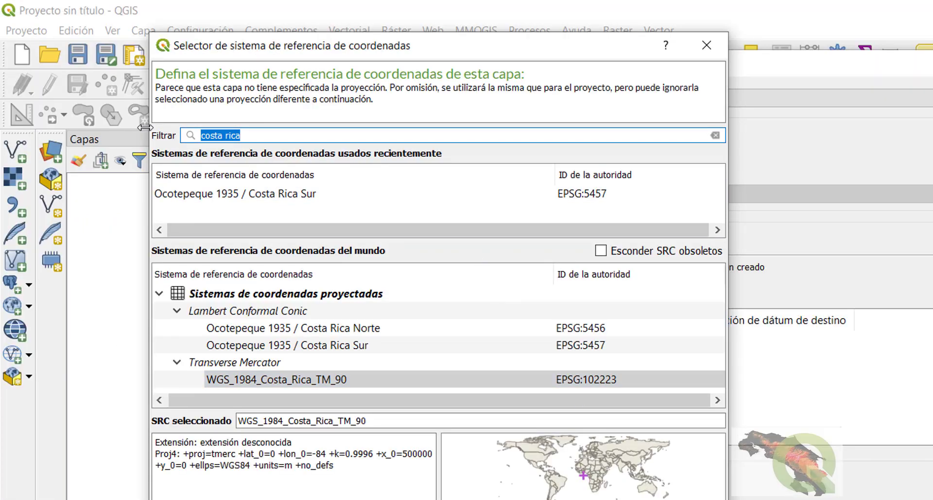
{"action": "type", "text": "wgs"}
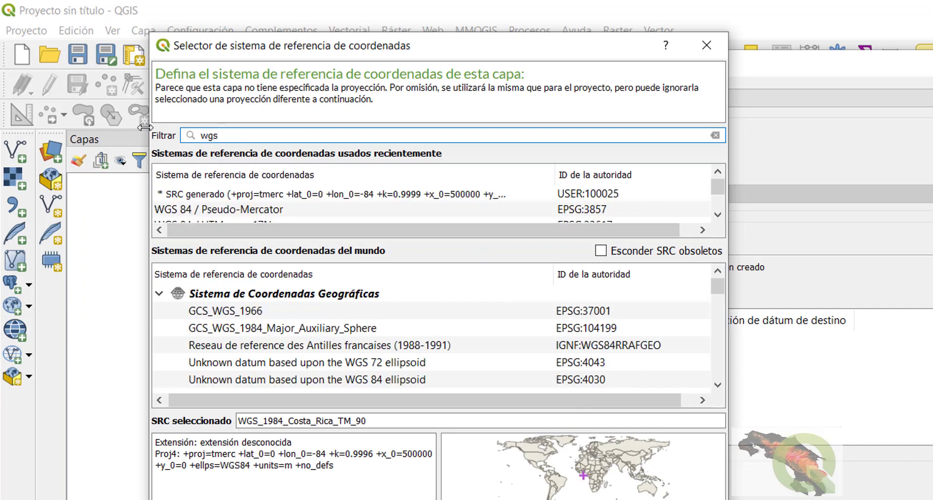
{"action": "type", "text": "84"}
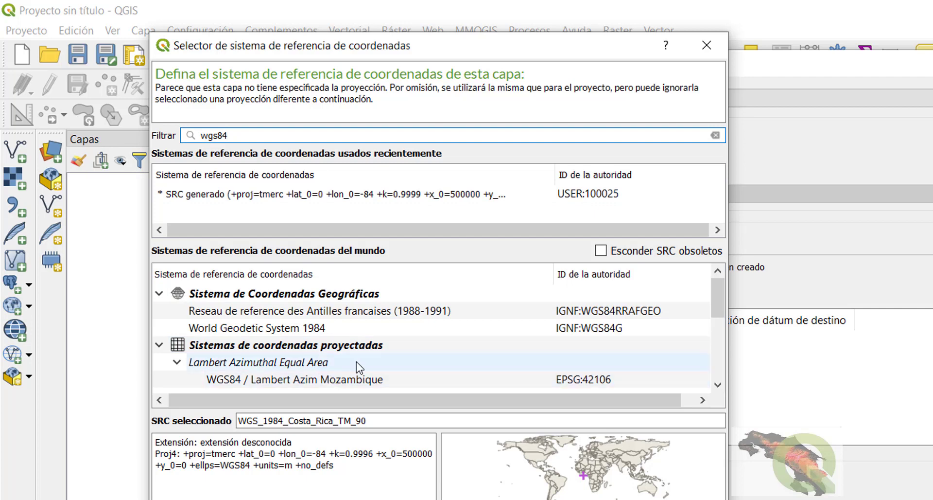
{"action": "scroll", "coordinate": [350, 354], "scroll_direction": "down", "scroll_amount": 4}
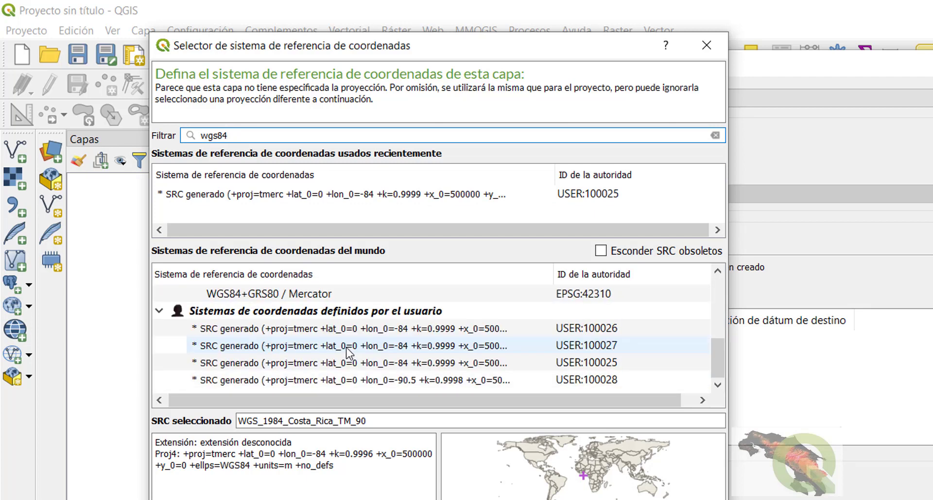
{"action": "scroll", "coordinate": [349, 350], "scroll_direction": "up", "scroll_amount": 5}
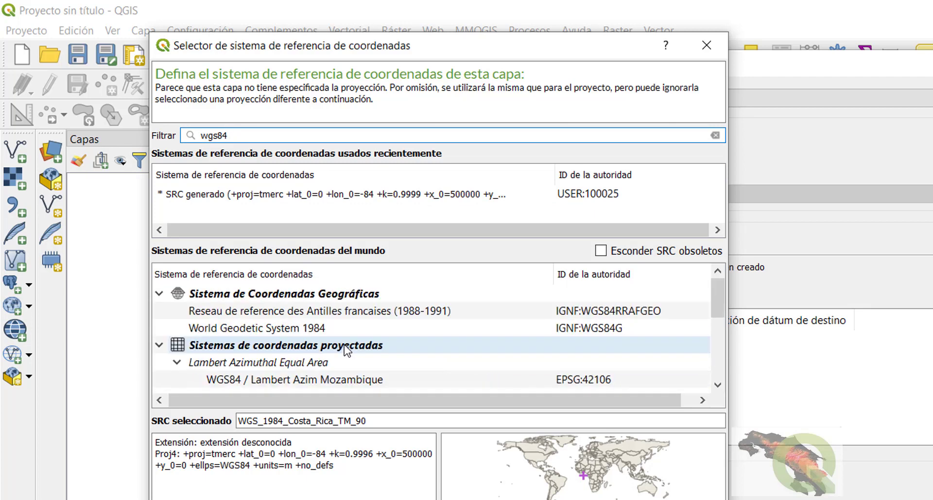
{"action": "double_click", "coordinate": [239, 135]}
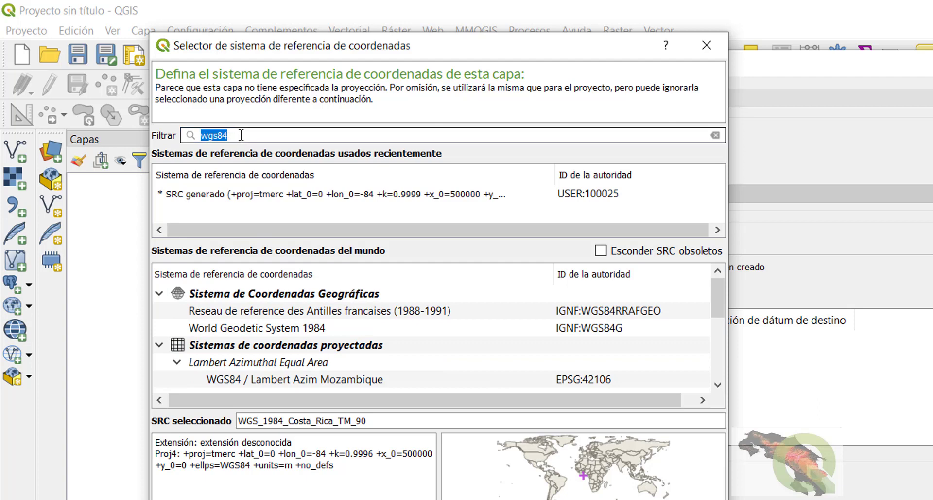
{"action": "left_click", "coordinate": [217, 135]}
{"action": "type", "text": "_"}
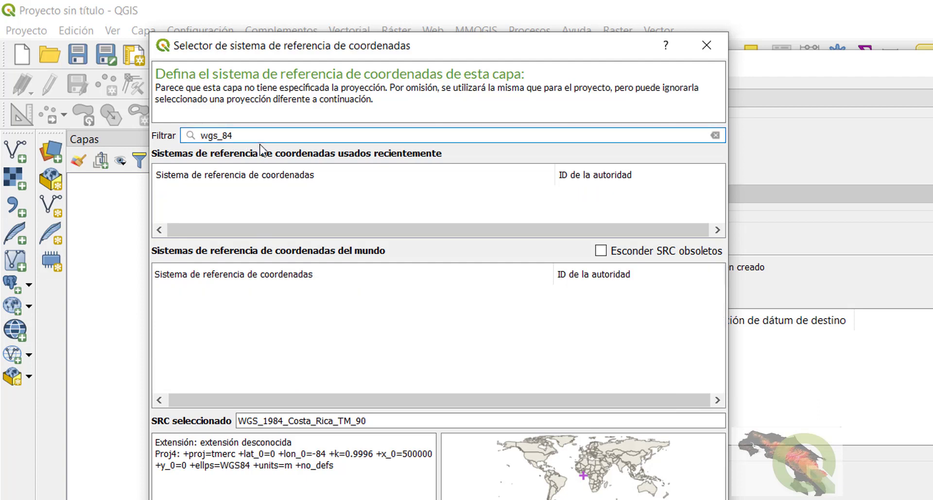
{"action": "key", "text": "BackSpace"}
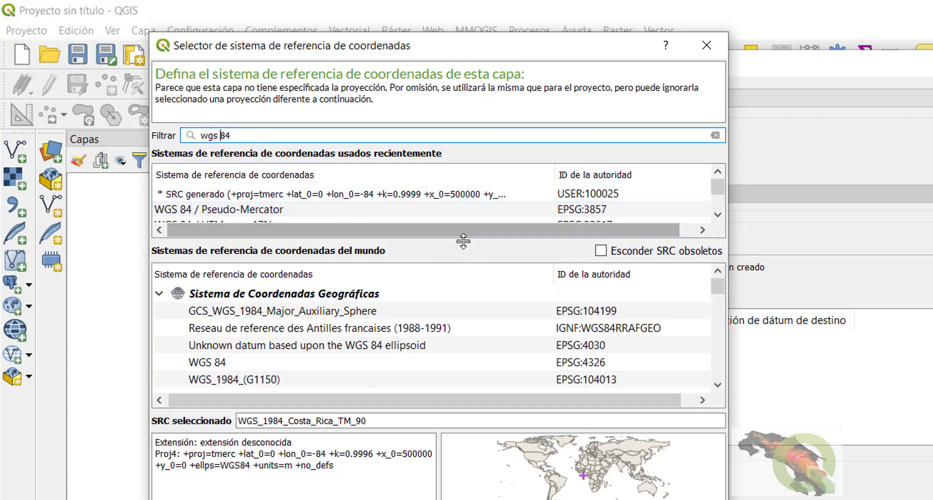
Step: Enlarge the recently used systems list, select WGS 84, and enter its code 4326 under Wgs84 in the Notepad++ list
{"action": "left_click_drag", "start_coordinate": [463, 240], "coordinate": [462, 292]}
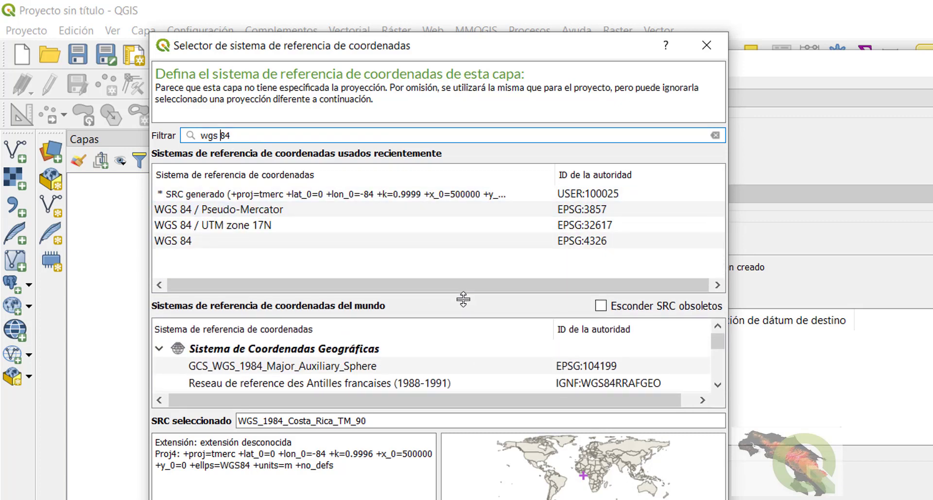
{"action": "left_click", "coordinate": [184, 242]}
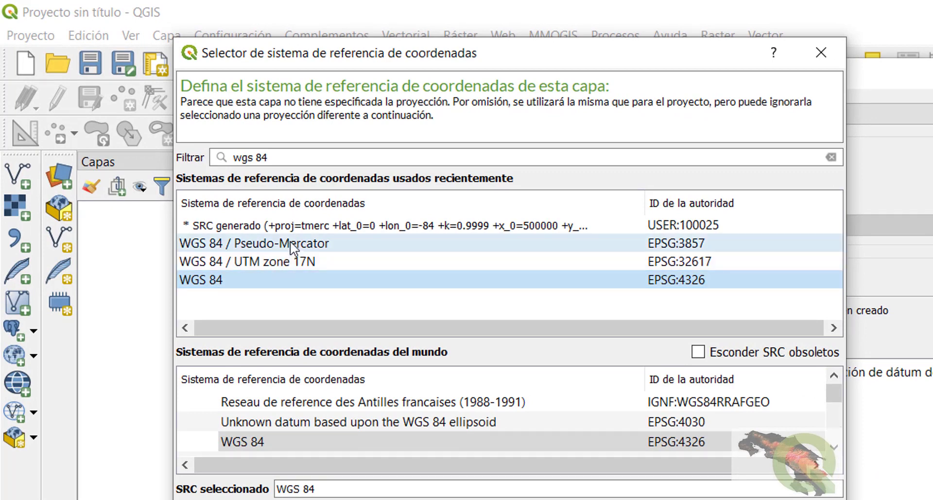
{"action": "left_click", "coordinate": [317, 243]}
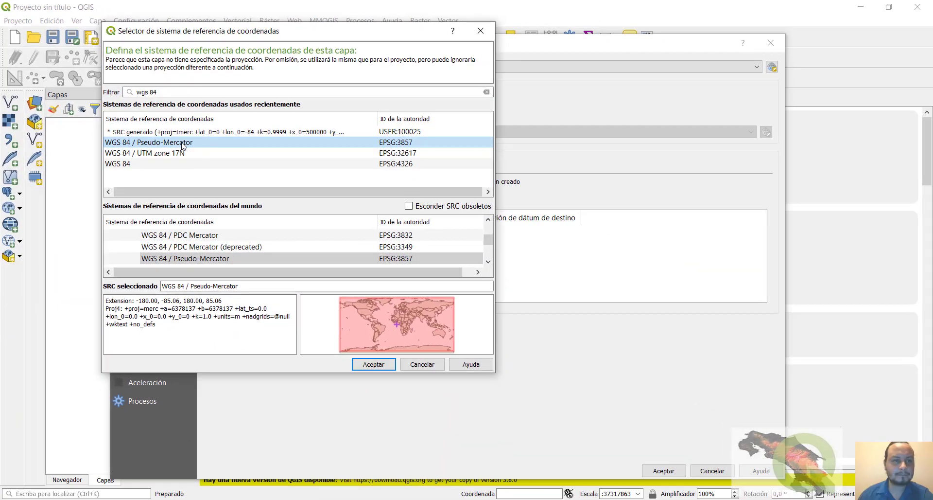
{"action": "left_click", "coordinate": [133, 165]}
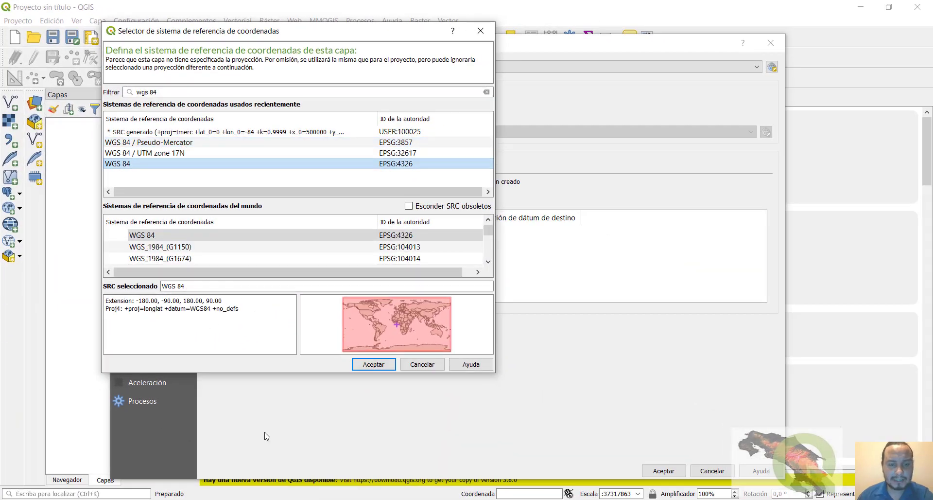
{"action": "key", "text": "alt+Tab"}
{"action": "left_click", "coordinate": [75, 230]}
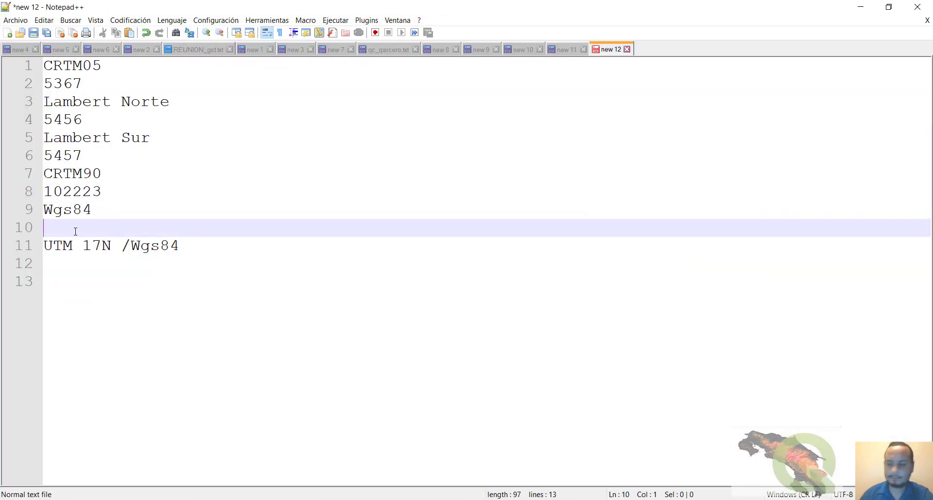
{"action": "type", "text": "4326"}
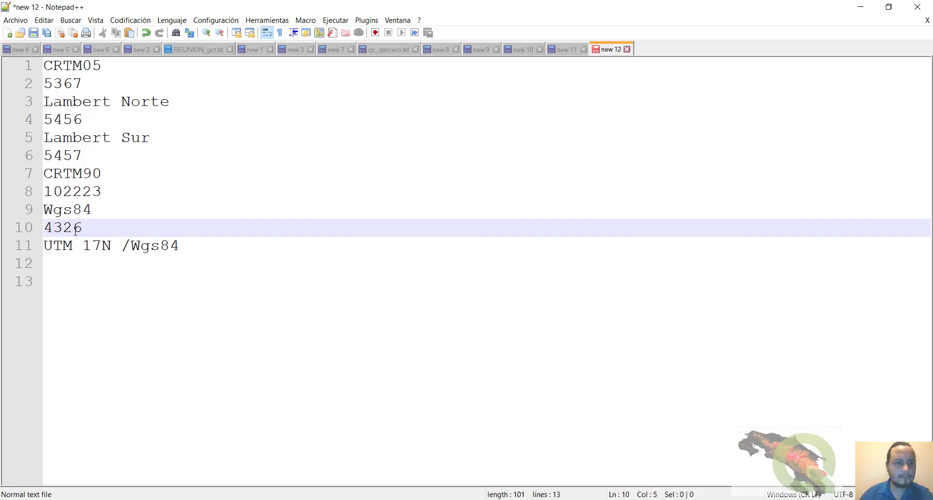
Step: Select WGS 84 / UTM zone 17N in the QGIS selector and enter its code 32617 under UTM 17N /Wgs84 in the Notepad++ list
{"action": "left_click", "coordinate": [860, 6]}
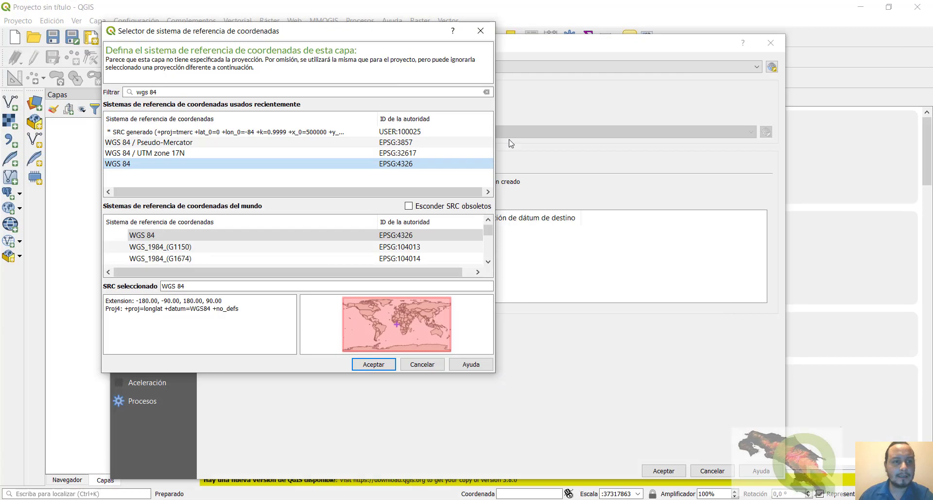
{"action": "left_click", "coordinate": [204, 154]}
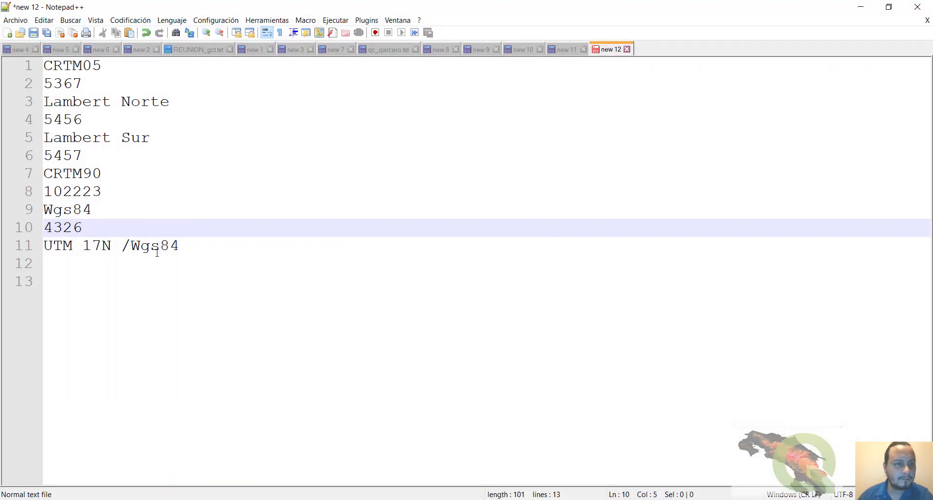
{"action": "left_click", "coordinate": [180, 246]}
{"action": "key", "text": "Return"}
{"action": "type", "text": "32617"}
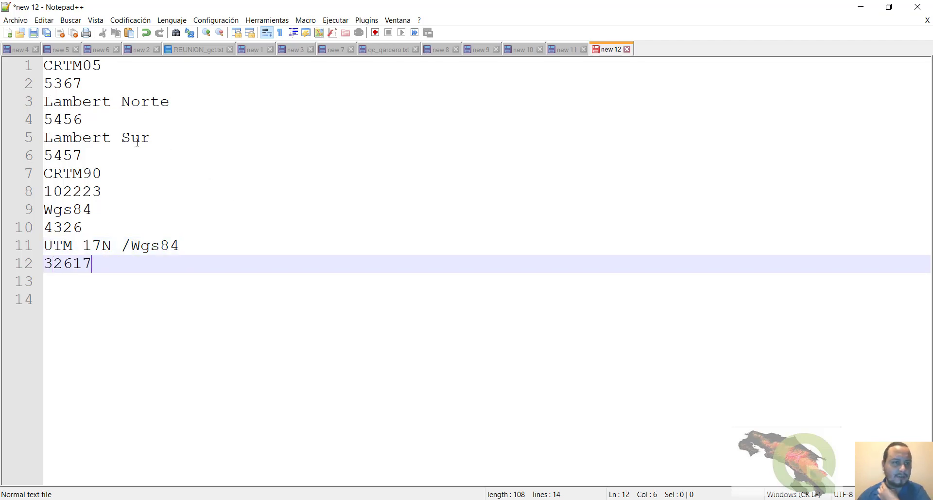
Step: Join the codes 5367, 5456 and 5457 onto the lines of CRTM05, Lambert Norte and Lambert Sur, separated by a space
{"action": "left_click", "coordinate": [45, 83]}
{"action": "key", "text": "BackSpace"}
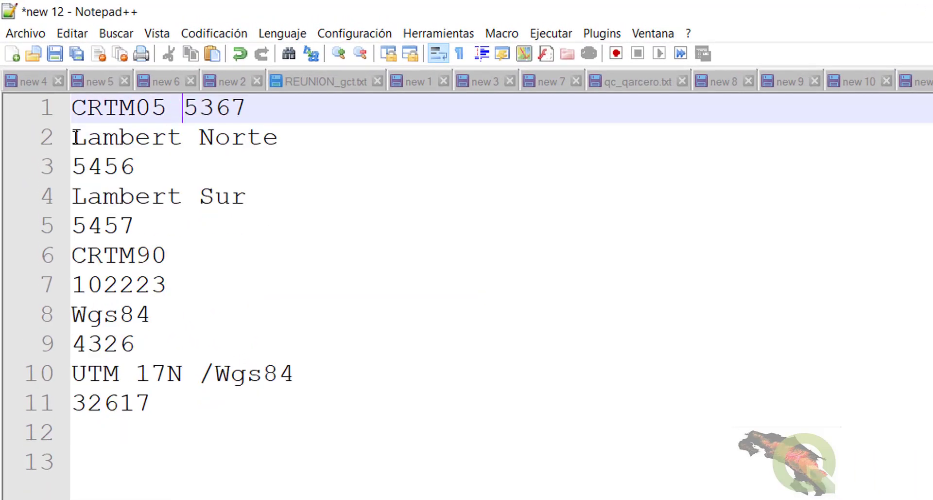
{"action": "left_click", "coordinate": [170, 175]}
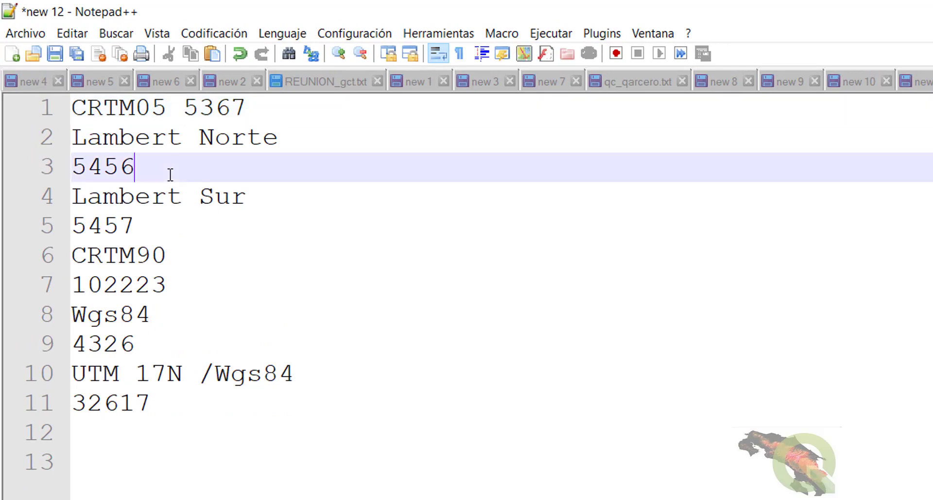
{"action": "key", "text": "BackSpace"}
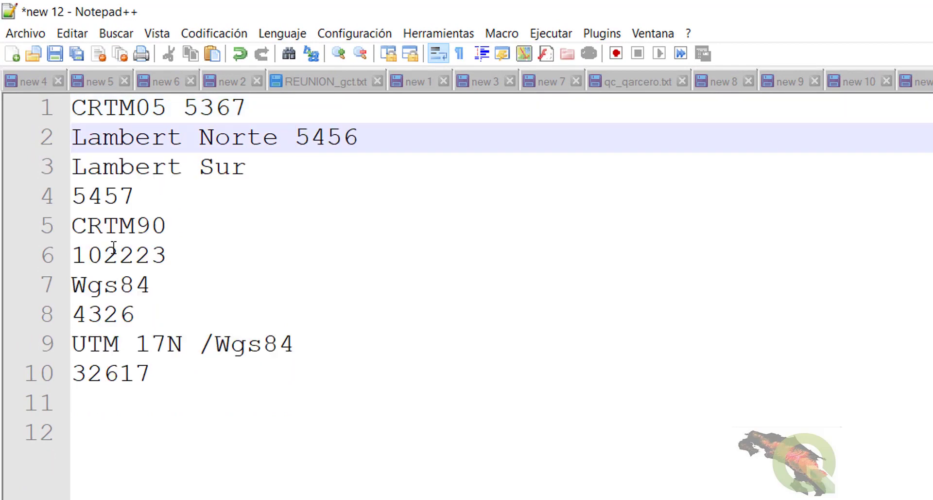
{"action": "left_click", "coordinate": [151, 194]}
{"action": "key", "text": "Home"}
{"action": "key", "text": "BackSpace"}
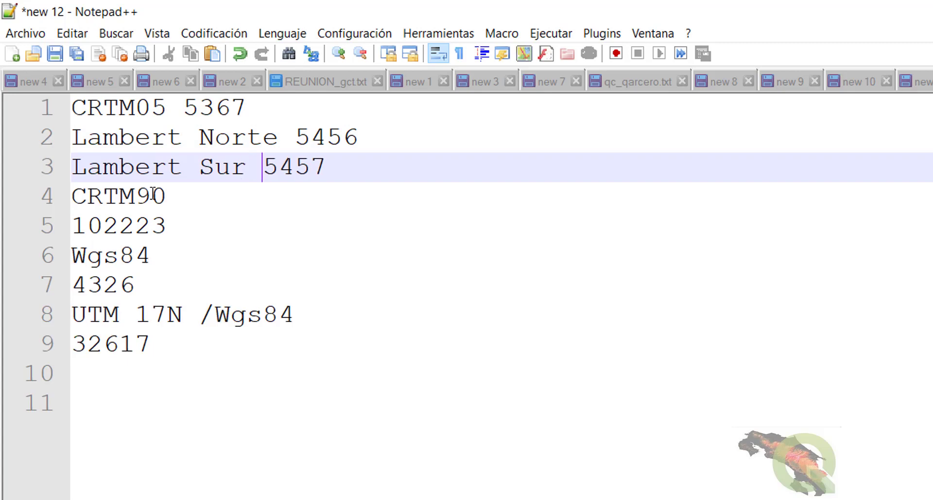
Step: Join the codes 102223, 4326 and 32617 onto the lines of CRTM90, Wgs84 and UTM 17N /Wgs84, separated by a space
{"action": "left_click", "coordinate": [201, 225]}
{"action": "key", "text": "Home"}
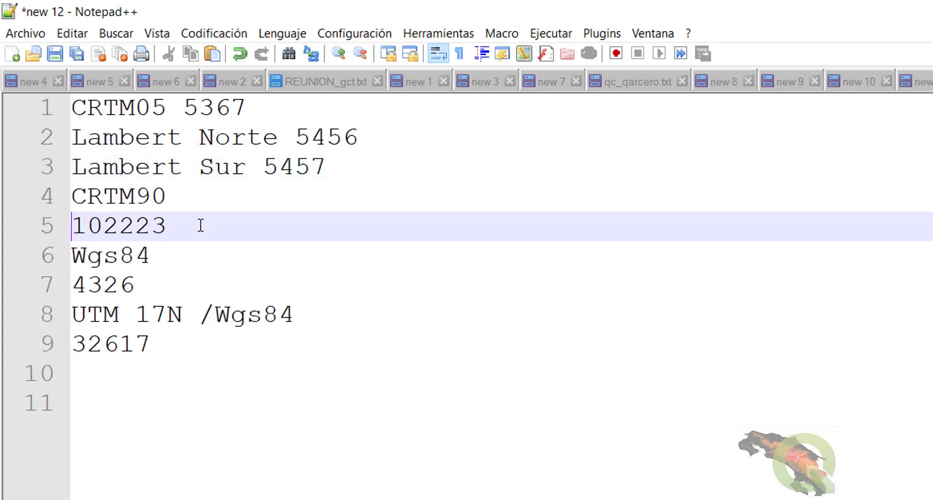
{"action": "key", "text": "BackSpace"}
{"action": "left_click", "coordinate": [197, 256]}
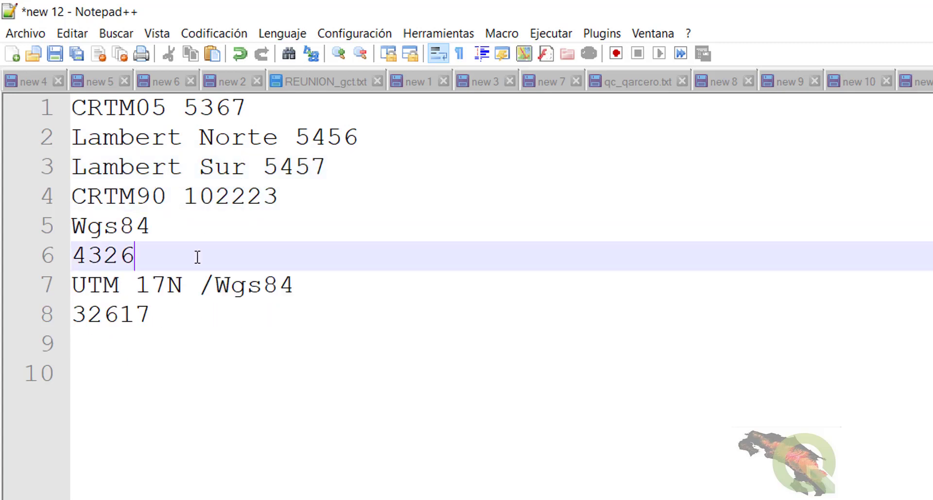
{"action": "key", "text": "Home"}
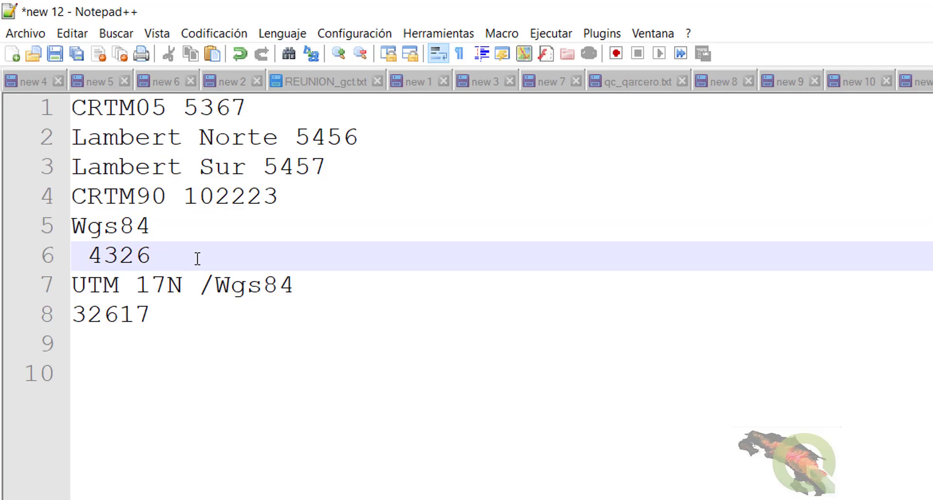
{"action": "key", "text": "BackSpace"}
{"action": "key", "text": "BackSpace"}
{"action": "left_click", "coordinate": [215, 294]}
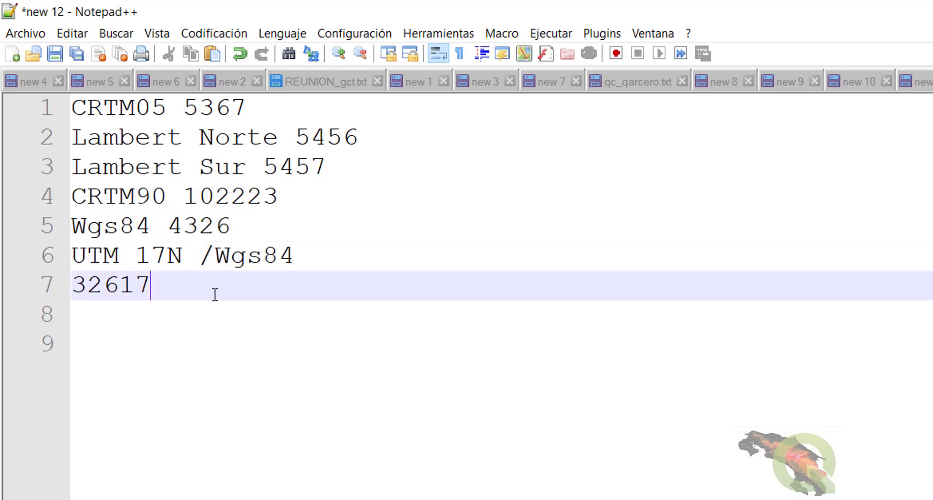
{"action": "key", "text": "BackSpace"}
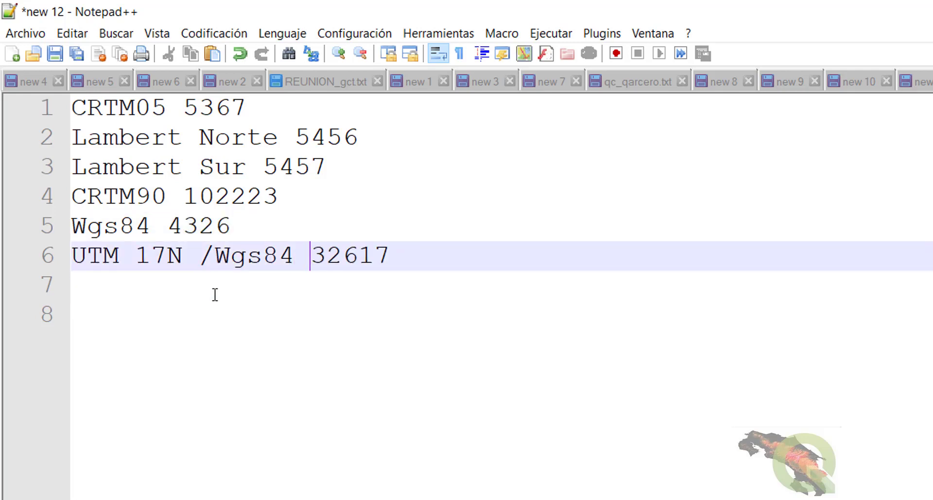
Step: Switch to QGIS, select WGS 84 (EPSG:4326) in the selector, and reopen the selector for the default coordinate system of new projects
{"action": "key", "text": "alt+Tab"}
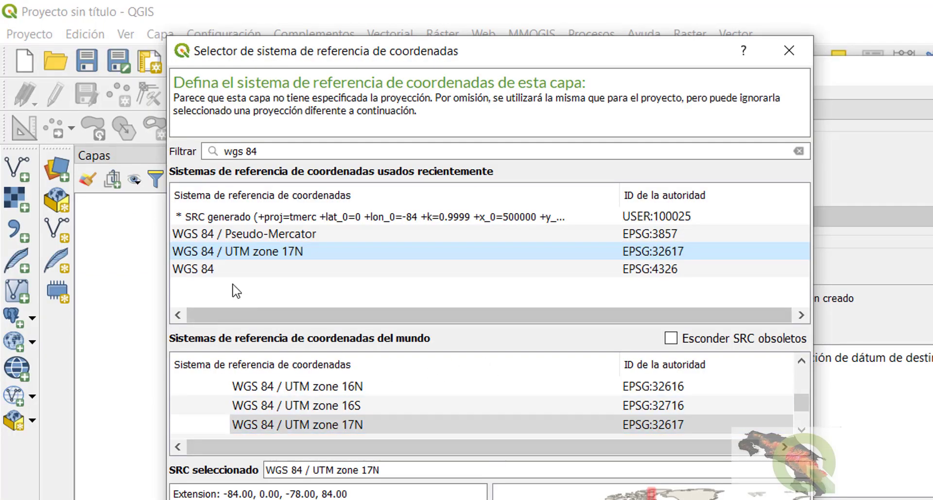
{"action": "left_click", "coordinate": [210, 269]}
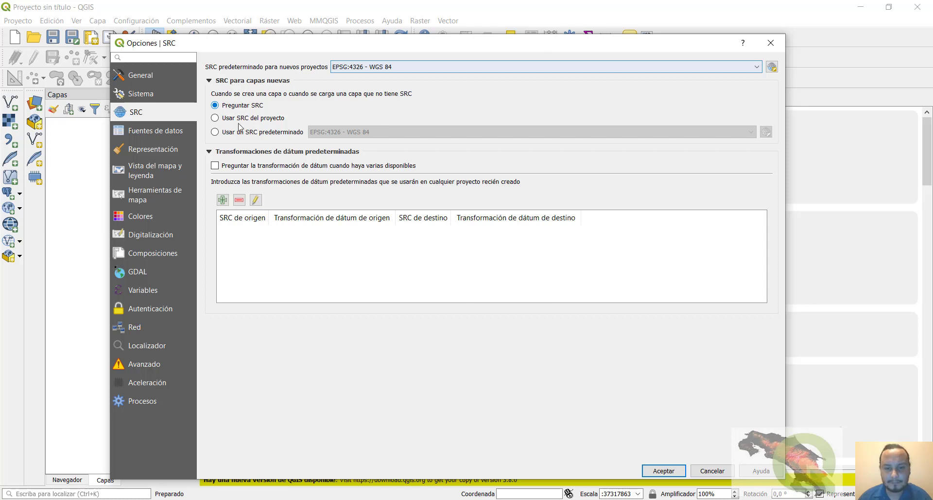
{"action": "left_click", "coordinate": [771, 67]}
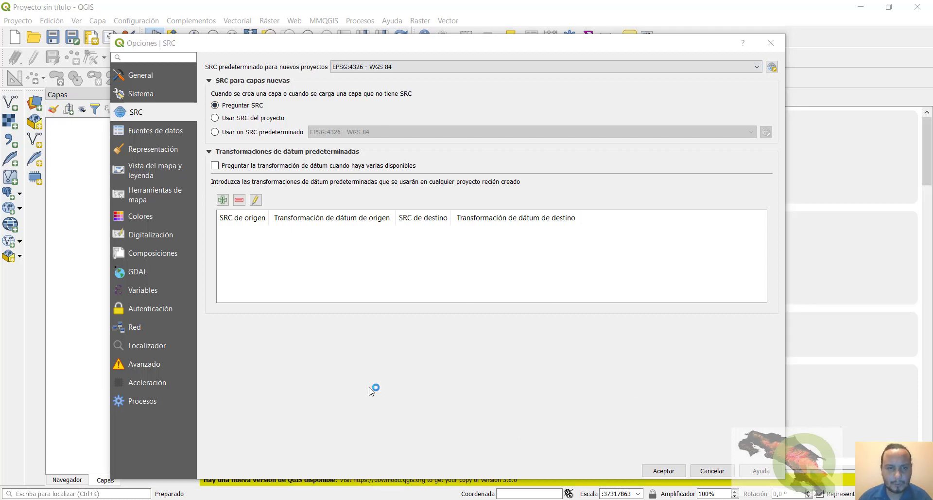
Step: Open the folder options from the Ejemplo Sin SRC window and apply hiding the extensions of known file types
{"action": "left_click", "coordinate": [601, 43]}
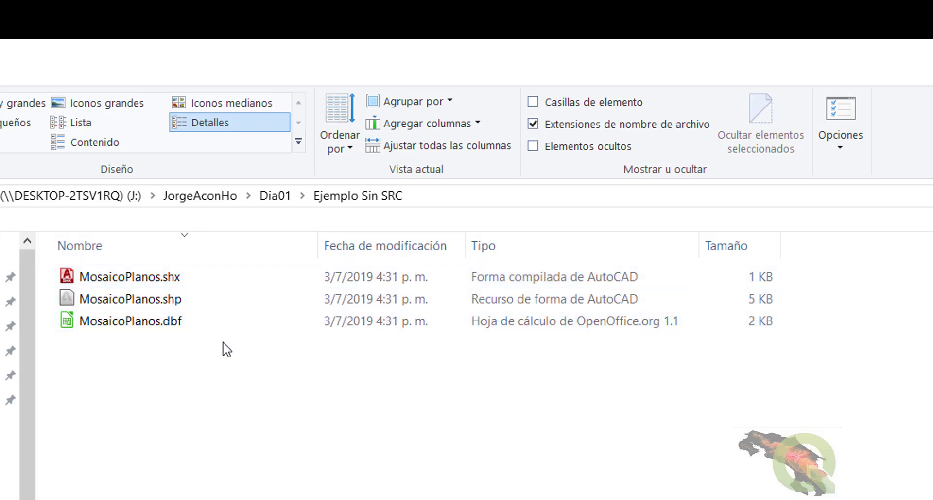
{"action": "left_click", "coordinate": [232, 372]}
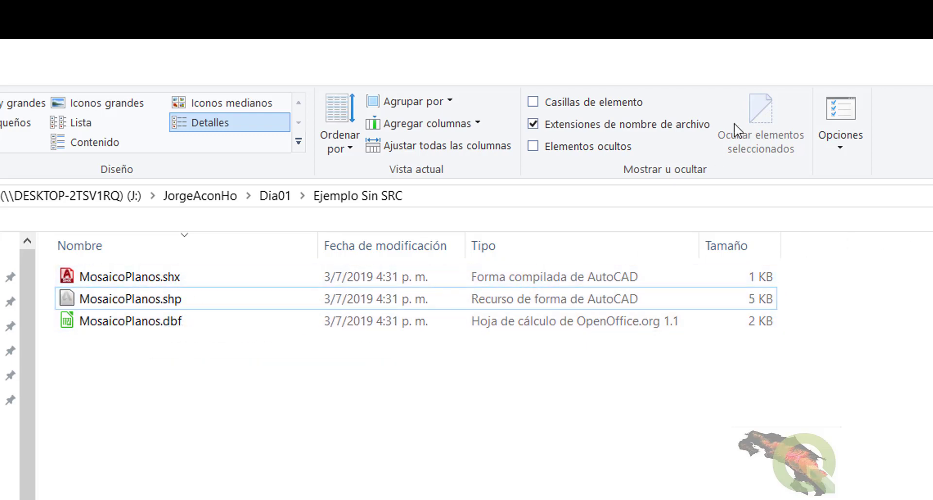
{"action": "left_click", "coordinate": [841, 119]}
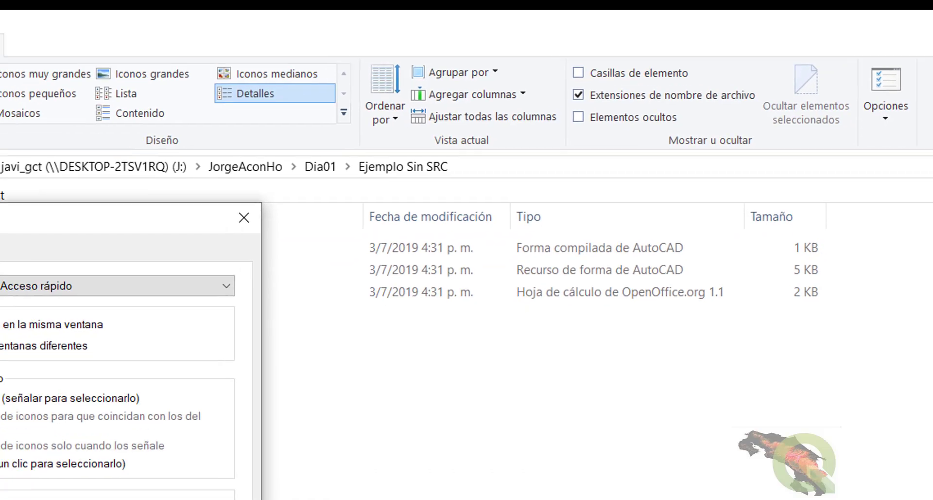
{"action": "left_click", "coordinate": [115, 102]}
{"action": "scroll", "coordinate": [209, 316], "scroll_direction": "down", "scroll_amount": 2}
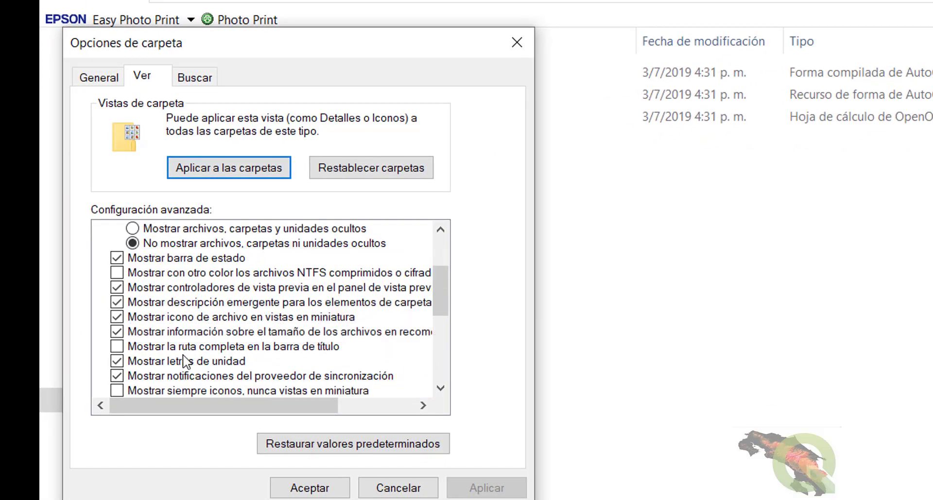
{"action": "scroll", "coordinate": [213, 331], "scroll_direction": "down", "scroll_amount": 2}
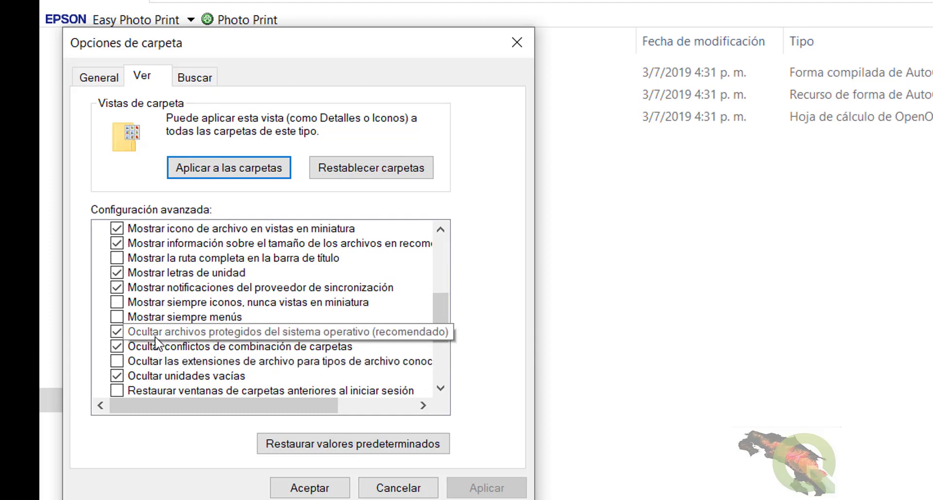
{"action": "left_click", "coordinate": [117, 362]}
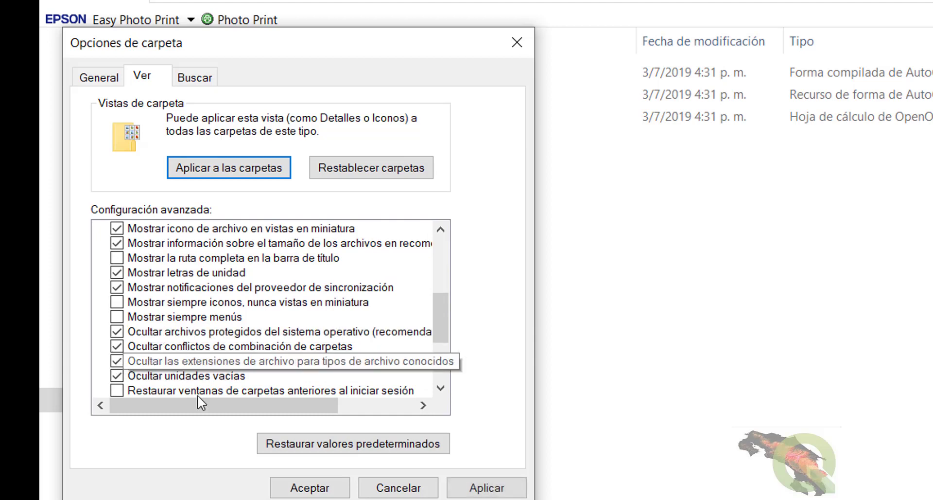
{"action": "left_click_drag", "start_coordinate": [342, 43], "coordinate": [932, 3]}
{"action": "left_click", "coordinate": [932, 394]}
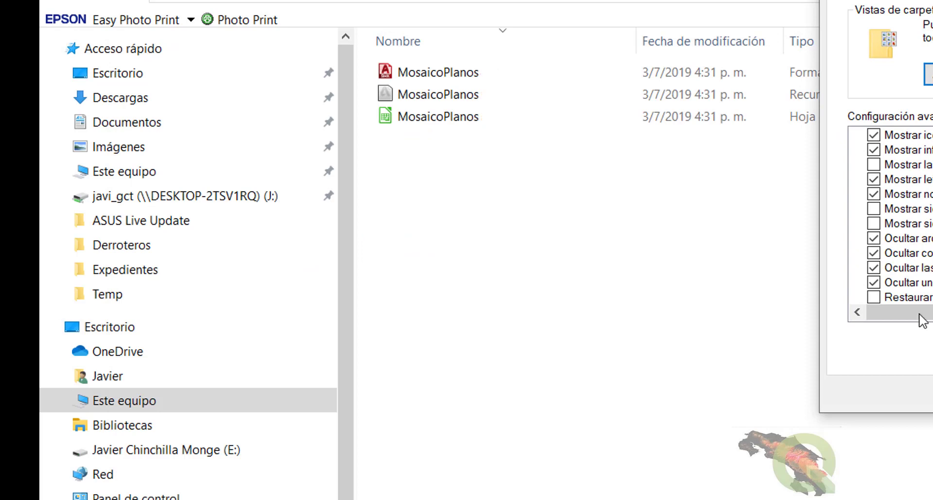
Step: Turn off hiding the extensions of known file types, apply the change and close the folder options
{"action": "left_click", "coordinate": [874, 268]}
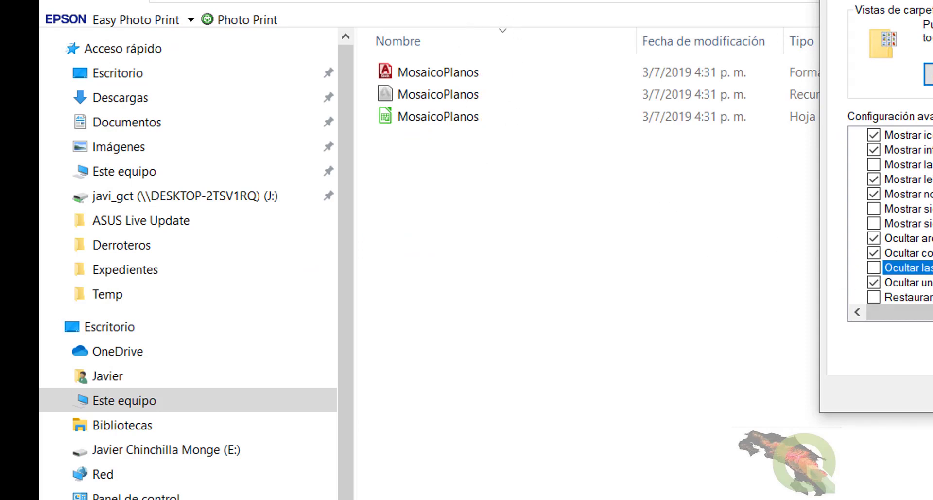
{"action": "left_click", "coordinate": [932, 393]}
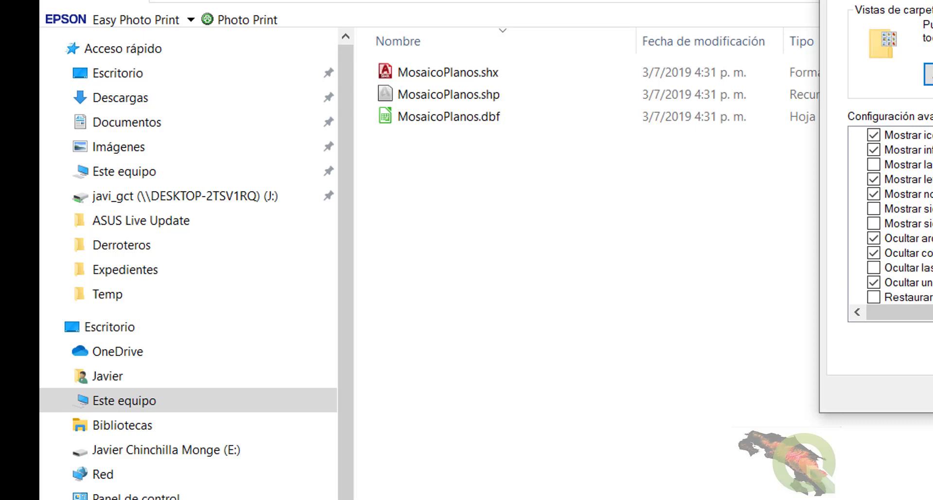
{"action": "left_click", "coordinate": [902, 395]}
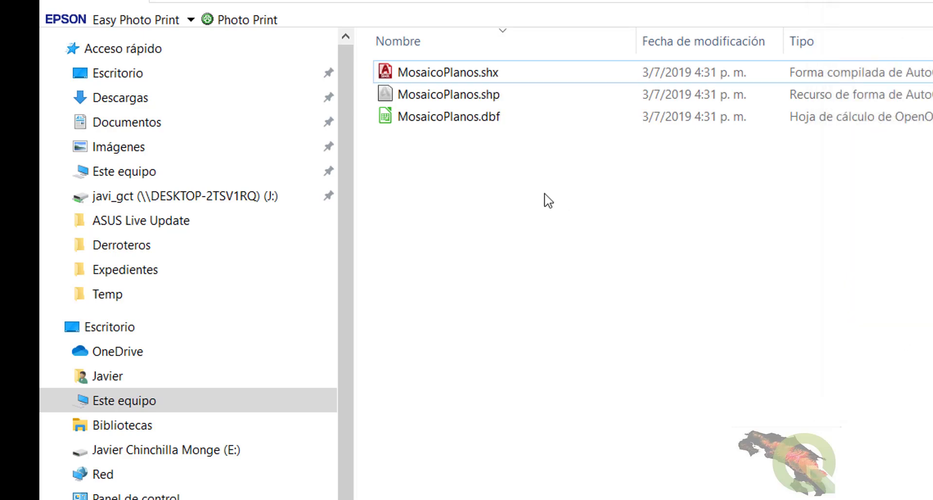
Step: Enlarge the three MosaicoPlanos file icons to very large to examine the shapefile's .shx, .shp and .dbf components
{"action": "scroll", "coordinate": [548, 200], "scroll_direction": "up", "scroll_amount": 5, "text": "ctrl"}
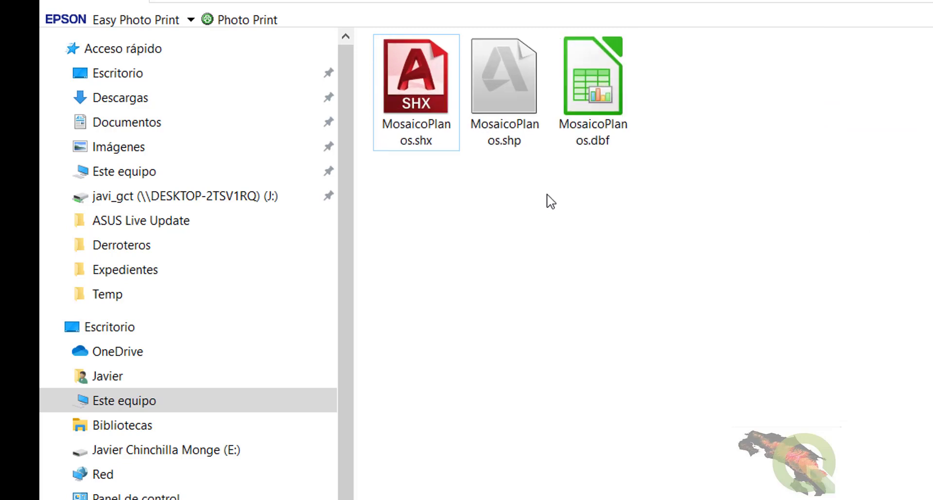
{"action": "scroll", "coordinate": [549, 200], "scroll_direction": "up", "scroll_amount": 2, "text": "ctrl"}
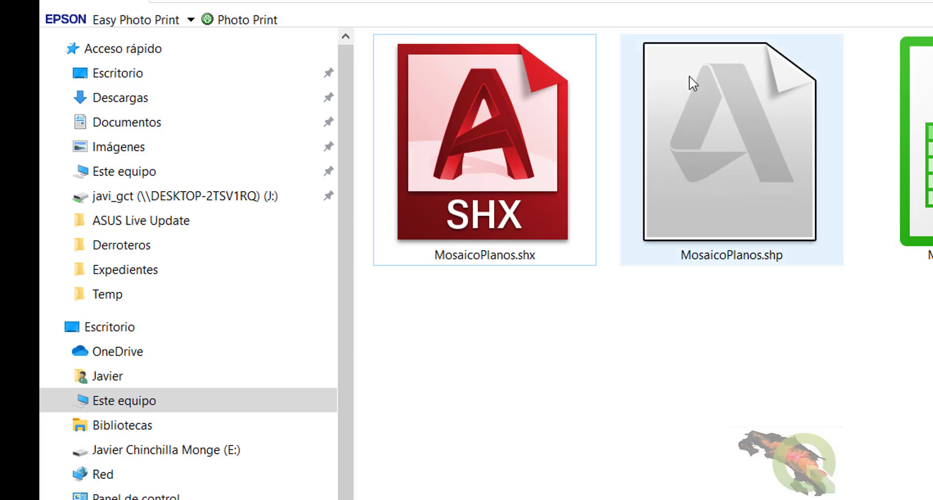
{"action": "mouse_move", "coordinate": [686, 77]}
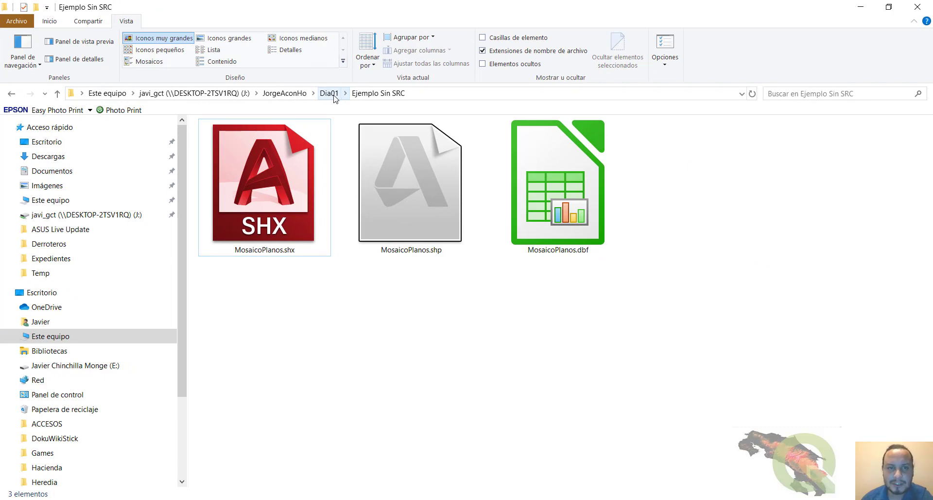
Step: Go up to the Dia01 folder and duplicate the Ejemplo Sin SRC folder in it
{"action": "left_click", "coordinate": [57, 93]}
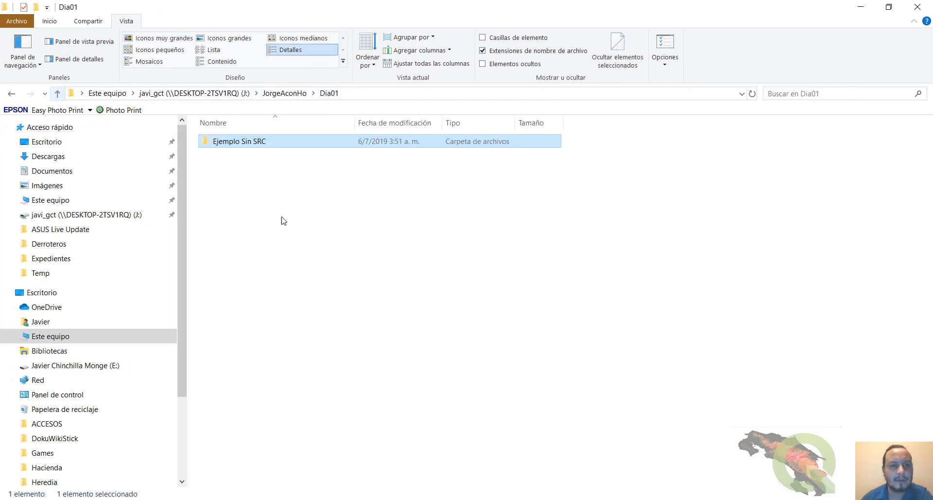
{"action": "left_click", "coordinate": [248, 143]}
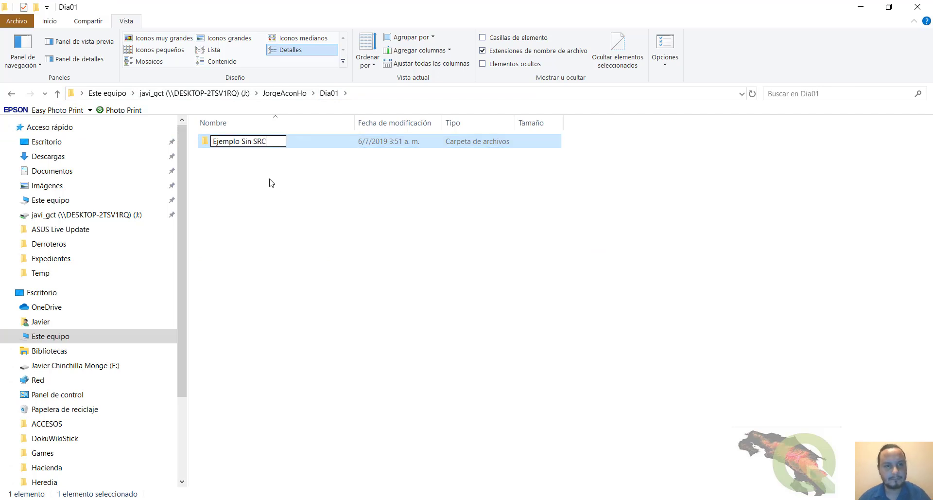
{"action": "key", "text": "Return"}
{"action": "key", "text": "ctrl+v"}
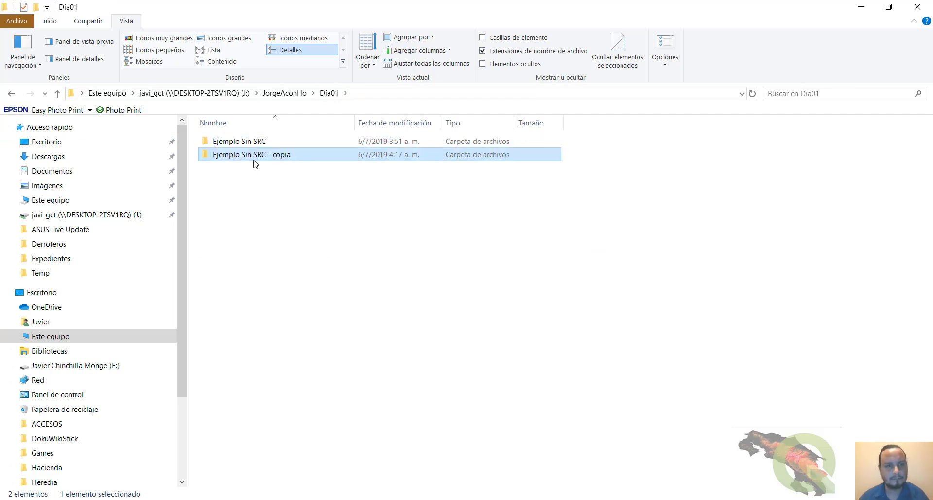
Step: Rename the duplicated folder as Ejemplo Con SRC
{"action": "left_click", "coordinate": [268, 156]}
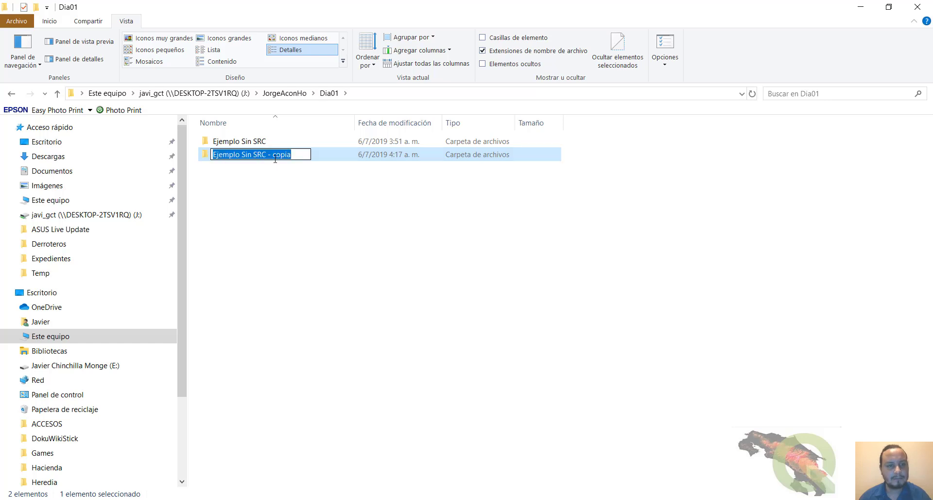
{"action": "left_click_drag", "start_coordinate": [267, 156], "coordinate": [329, 156]}
{"action": "key", "text": "BackSpace"}
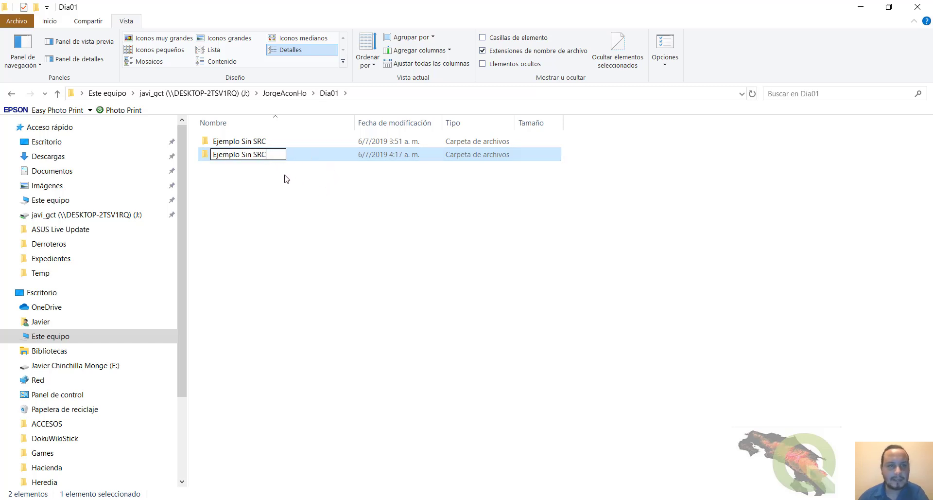
{"action": "double_click", "coordinate": [246, 154]}
{"action": "type", "text": "Con"}
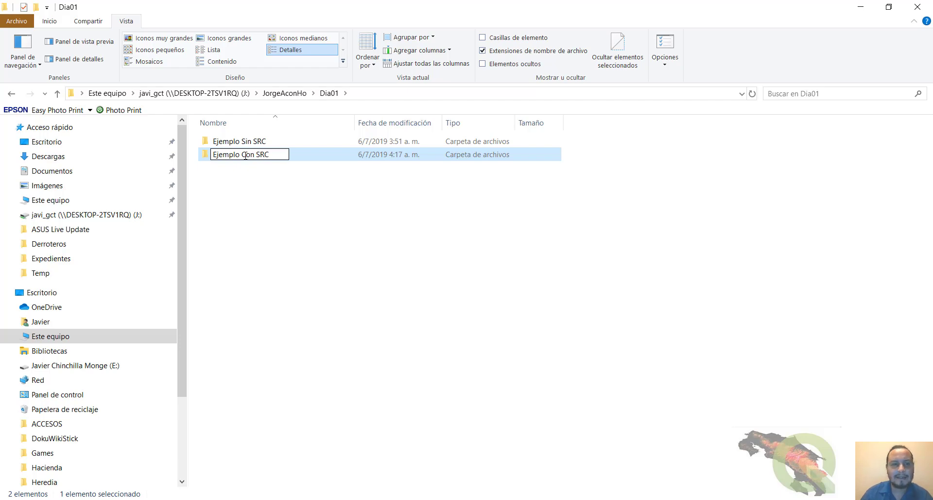
{"action": "key", "text": "Return"}
Step: Open the sibling Derroteros folder and copy all MosaicoPlanos files (.cpg, .dbf, .prj, .qpj, .shp, .shx)
{"action": "left_click", "coordinate": [287, 93]}
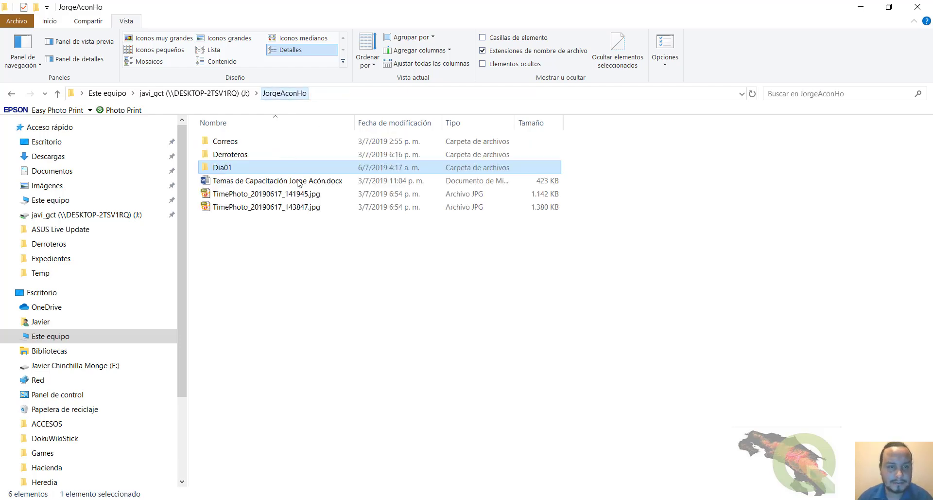
{"action": "double_click", "coordinate": [237, 155]}
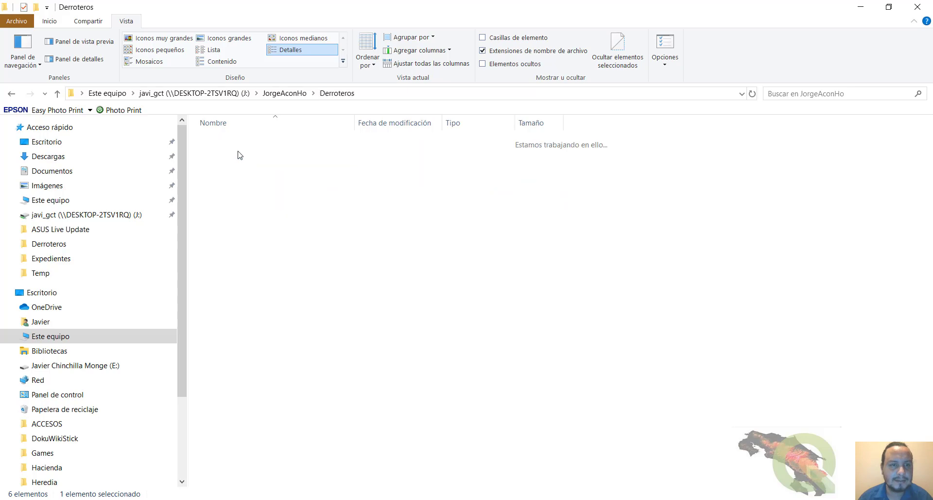
{"action": "scroll", "coordinate": [294, 255], "scroll_direction": "down", "scroll_amount": 4}
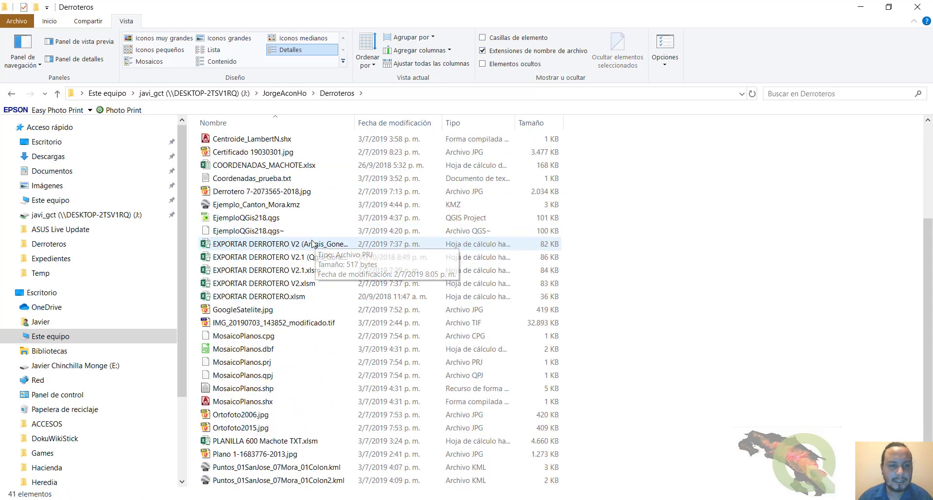
{"action": "left_click", "coordinate": [254, 339]}
{"action": "left_click", "coordinate": [266, 400], "text": "shift"}
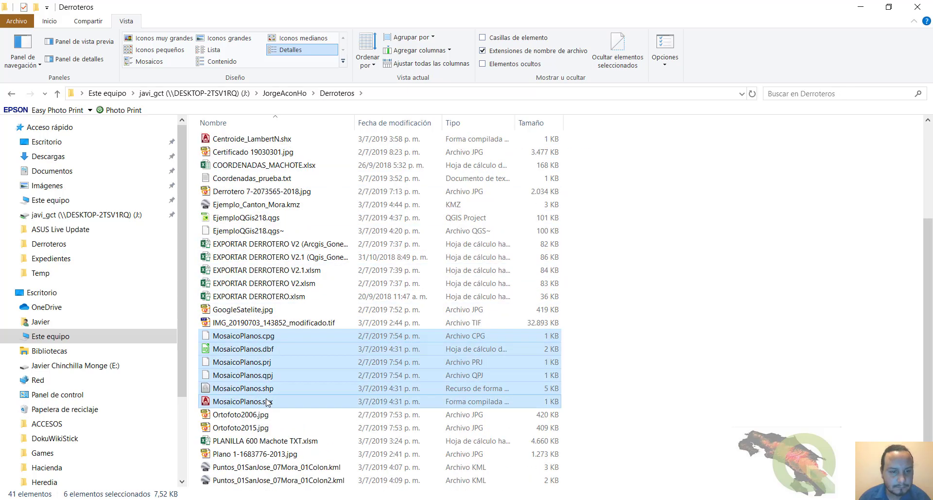
Step: Paste the copied MosaicoPlanos files into Dia01's Ejemplo Con SRC folder, replacing the files with the same names
{"action": "left_click", "coordinate": [290, 96]}
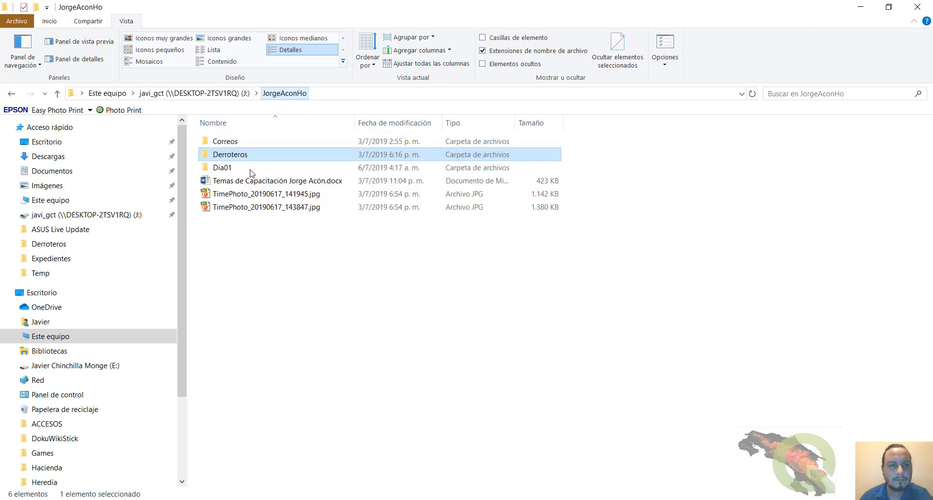
{"action": "left_click", "coordinate": [230, 170]}
{"action": "double_click", "coordinate": [230, 171]}
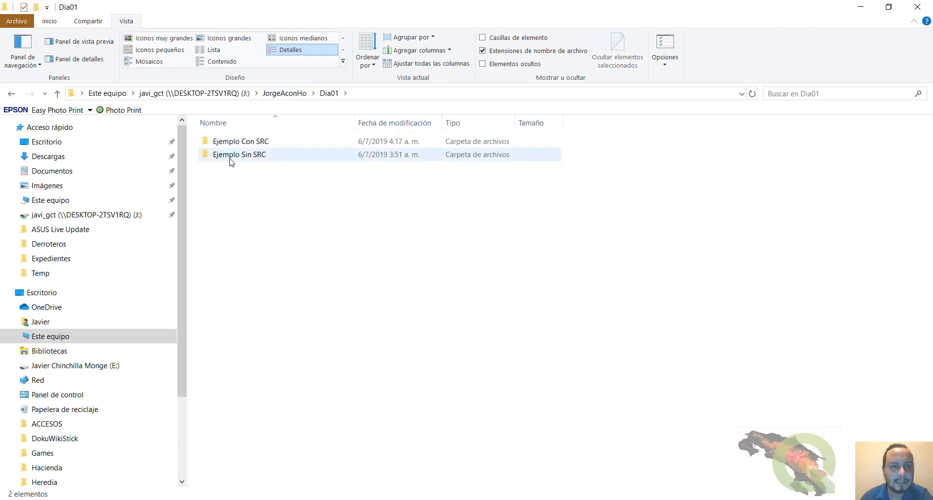
{"action": "double_click", "coordinate": [240, 142]}
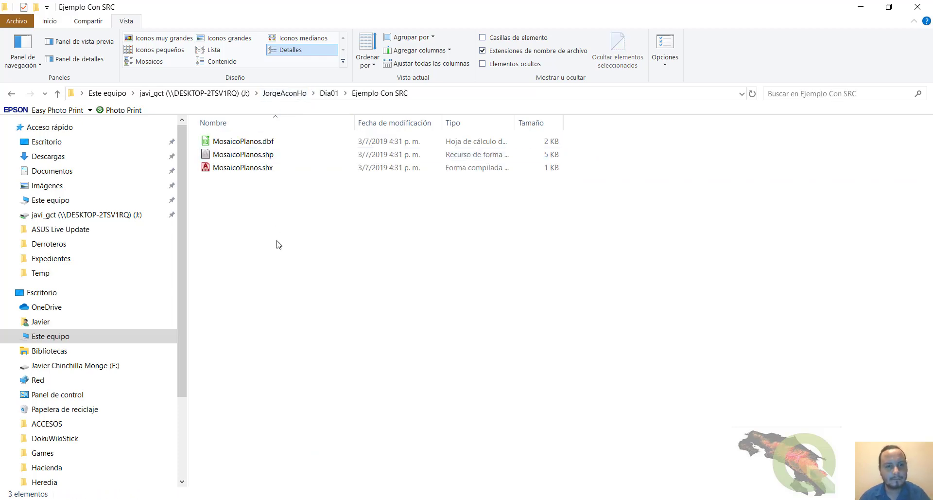
{"action": "key", "text": "ctrl+v"}
{"action": "key", "text": "Return"}
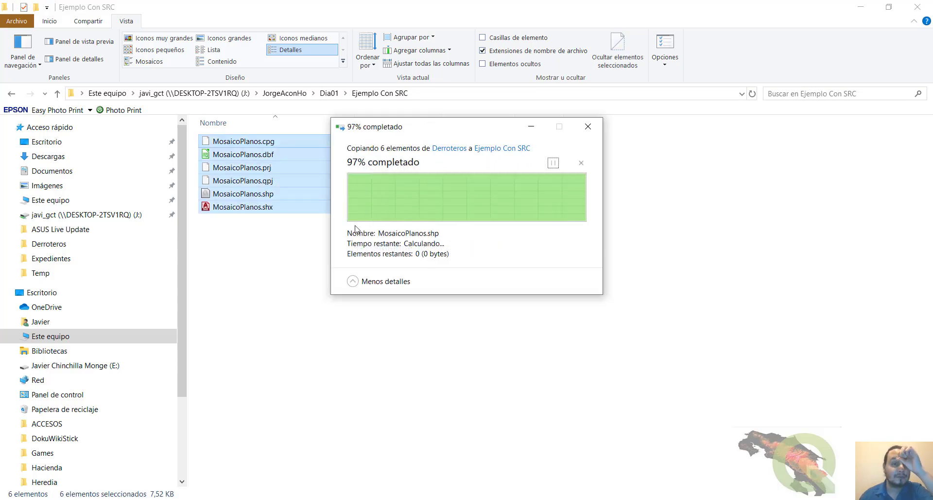
{"action": "left_click", "coordinate": [277, 256]}
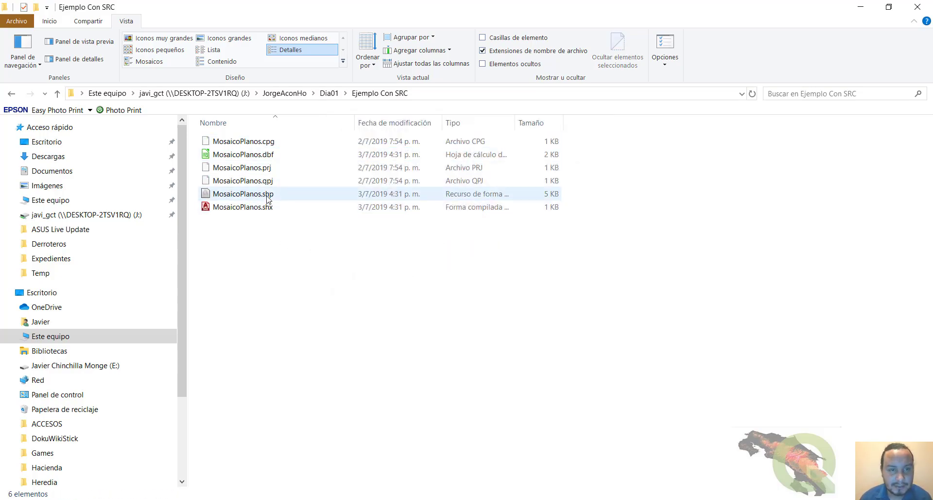
Step: Compare the basic .shp, .shx and .dbf files with the additional .cpg, .prj and .qpj files by highlighting each group
{"action": "left_click", "coordinate": [269, 197]}
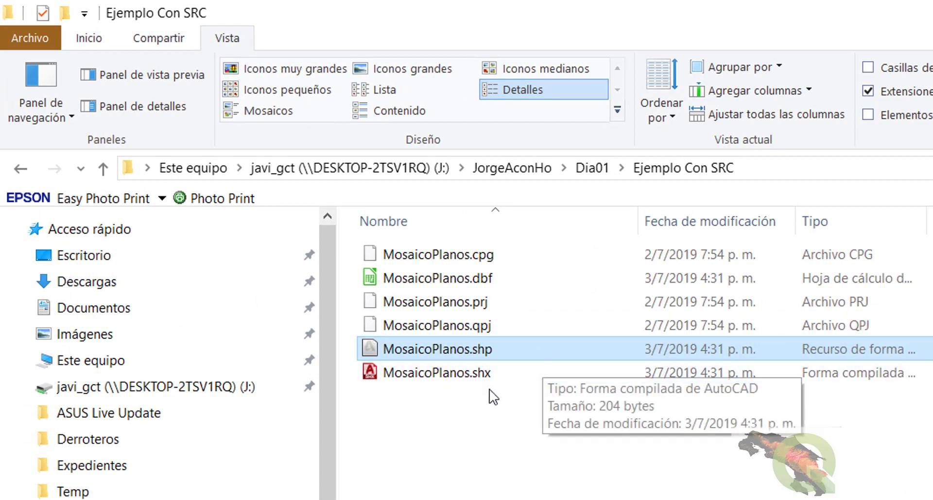
{"action": "left_click", "coordinate": [482, 374], "text": "ctrl"}
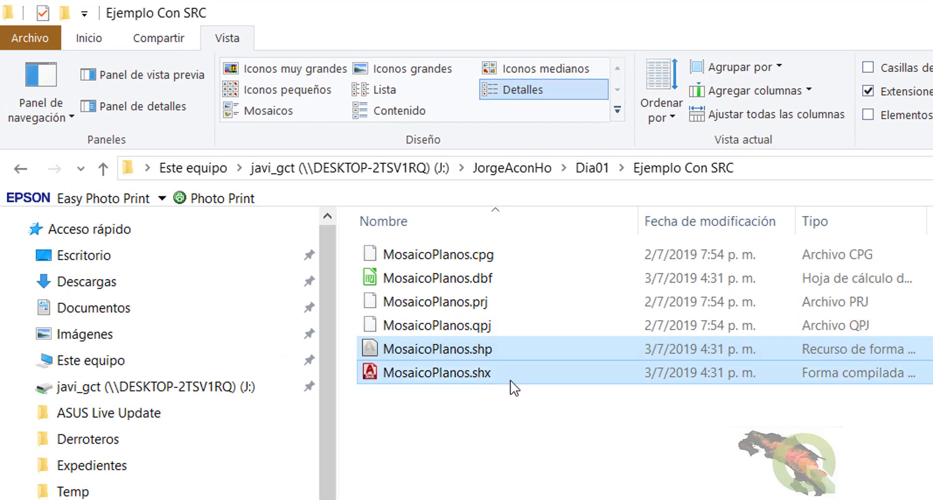
{"action": "left_click", "coordinate": [483, 280], "text": "ctrl"}
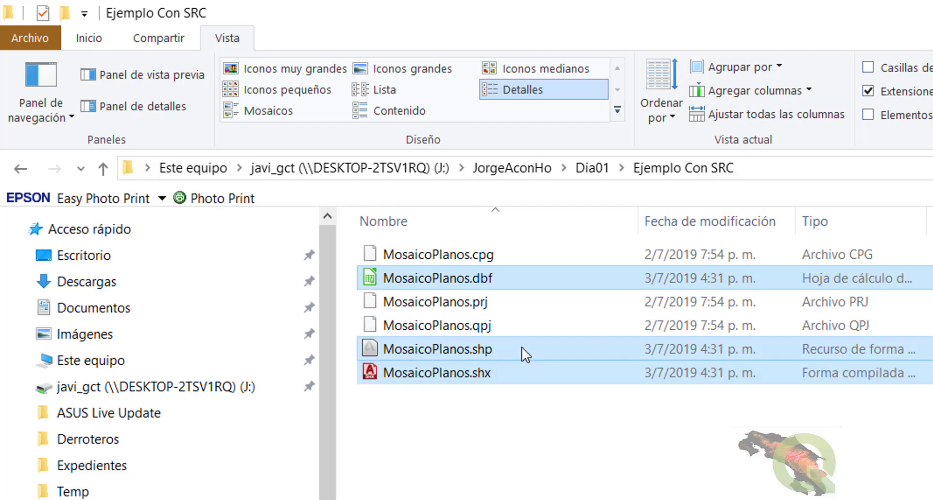
{"action": "left_click", "coordinate": [495, 258]}
{"action": "left_click", "coordinate": [491, 299], "text": "ctrl"}
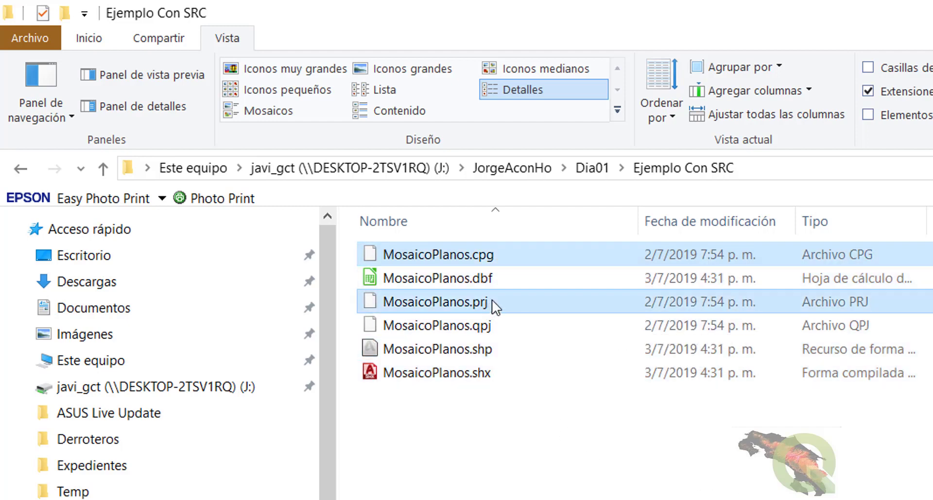
{"action": "left_click", "coordinate": [488, 328], "text": "ctrl"}
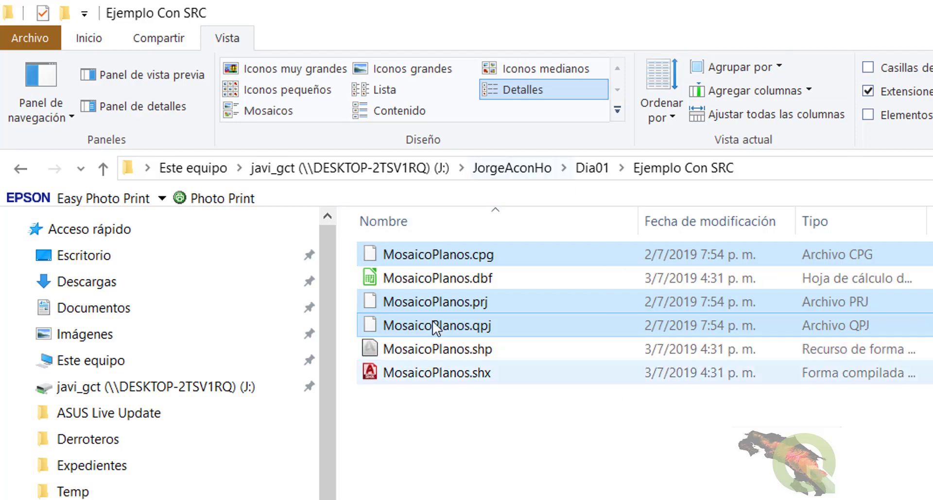
{"action": "left_click", "coordinate": [669, 462]}
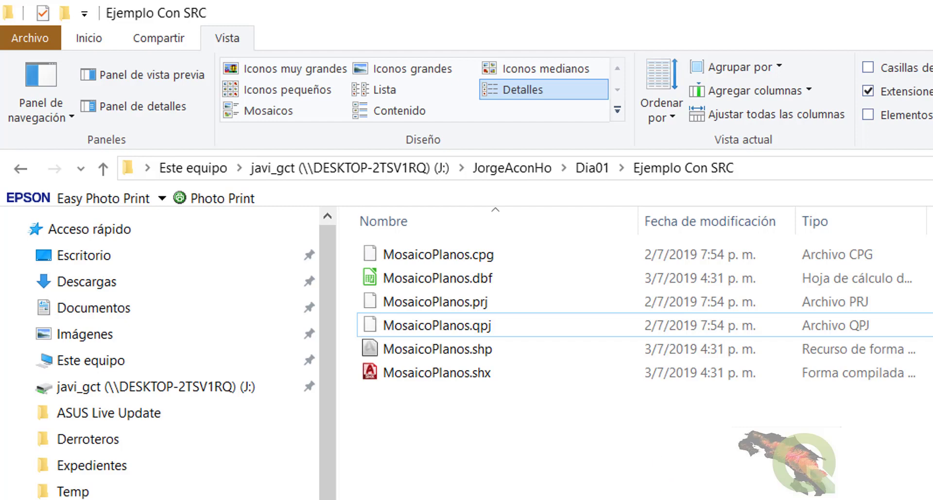
Step: Arrange the Ejemplo Con SRC folder window side by side with the QGIS window
{"action": "left_click_drag", "start_coordinate": [769, 18], "coordinate": [932, 20]}
{"action": "left_click", "coordinate": [233, 340]}
{"action": "left_click", "coordinate": [870, 45]}
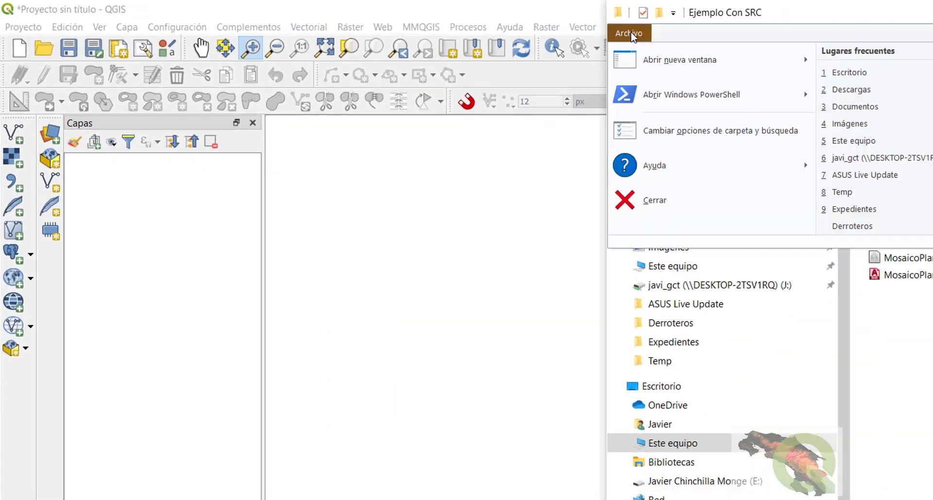
Step: Place a second folder window beside Ejemplo Con SRC and show Dia01's Ejemplo Sin SRC folder in it with the Detalles layout
{"action": "left_click", "coordinate": [498, 47]}
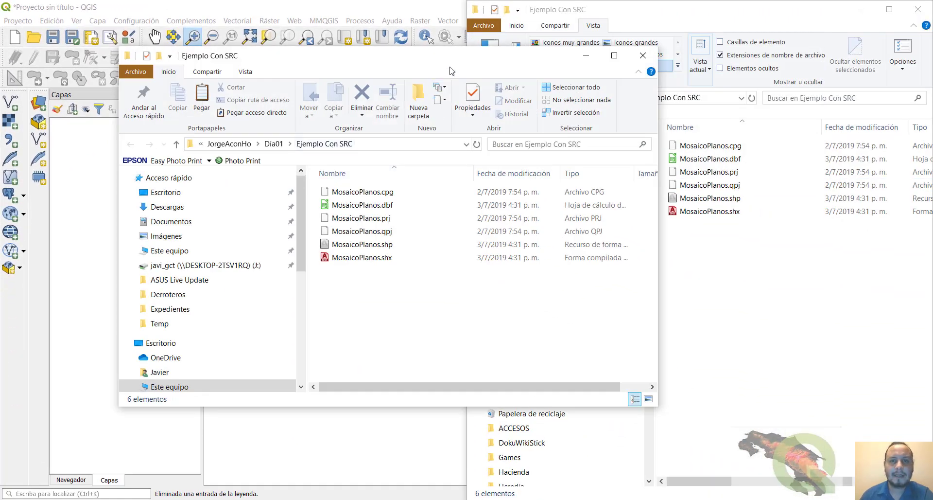
{"action": "left_click_drag", "start_coordinate": [452, 70], "coordinate": [0, 70]}
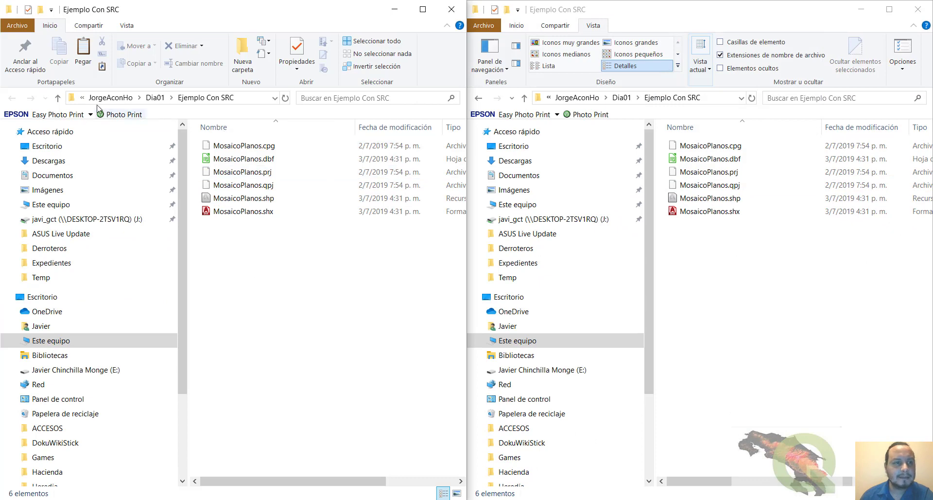
{"action": "left_click", "coordinate": [59, 99]}
{"action": "double_click", "coordinate": [254, 159]}
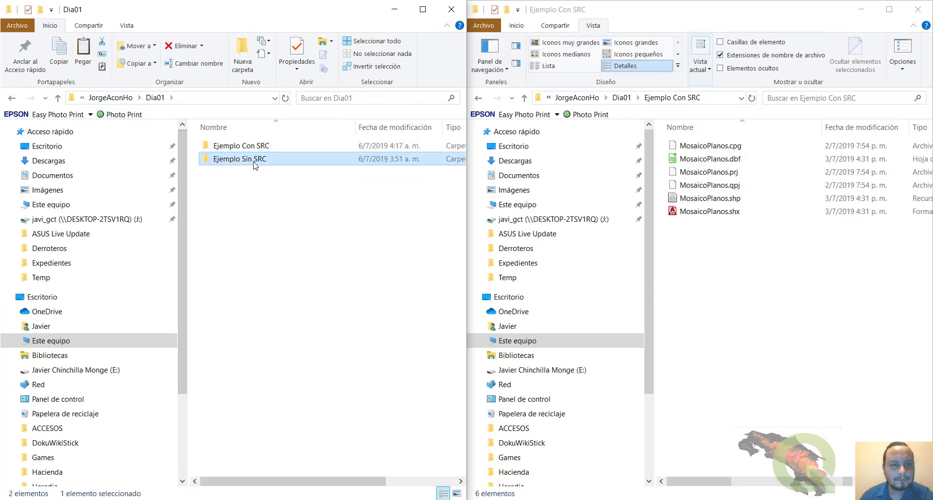
{"action": "left_click", "coordinate": [126, 25]}
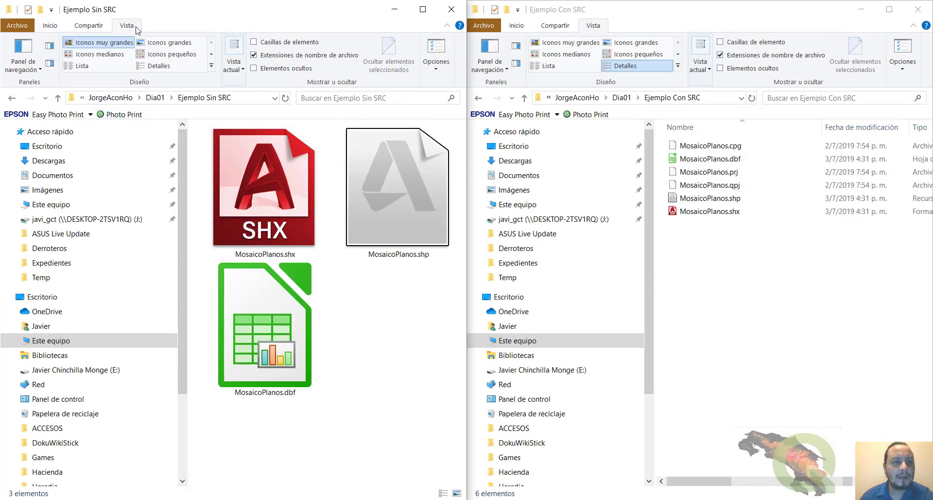
{"action": "left_click", "coordinate": [165, 64]}
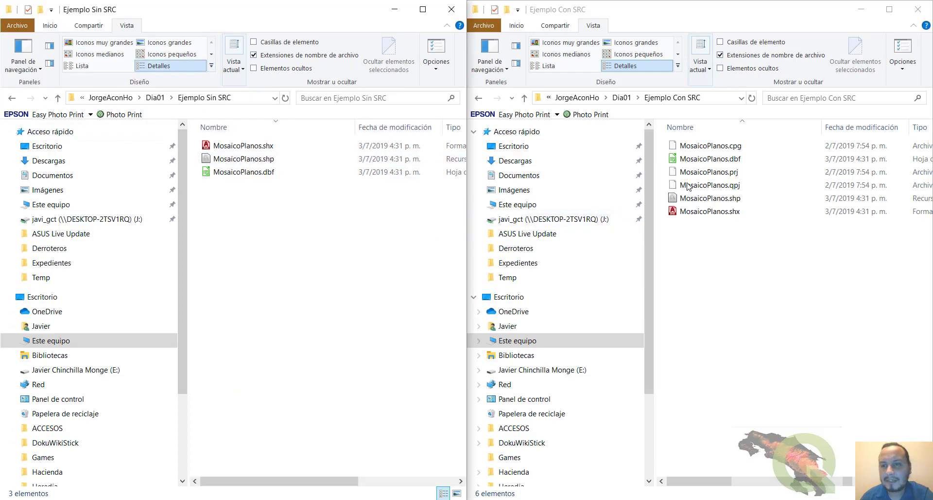
Step: Open MosaicoPlanos.prj from the Ejemplo Con SRC folder in a narrowed Notepad window
{"action": "left_click", "coordinate": [712, 176]}
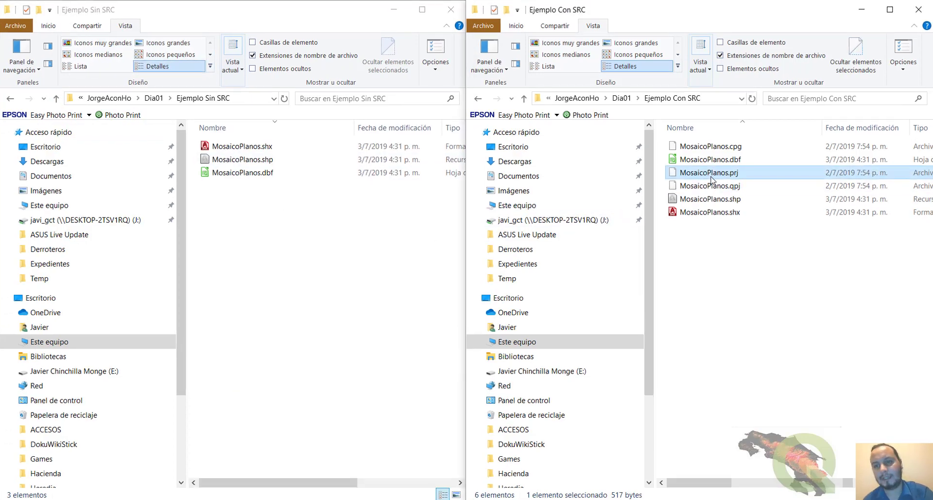
{"action": "key", "text": "super"}
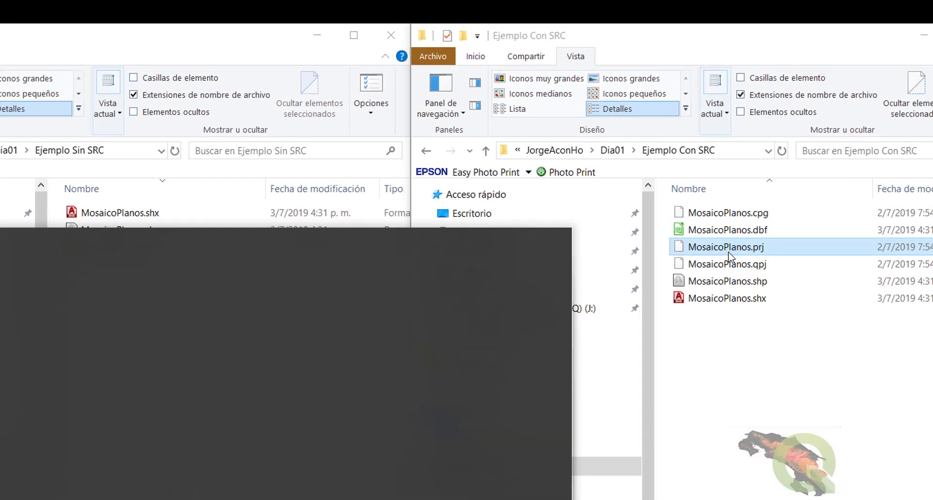
{"action": "key", "text": "Return"}
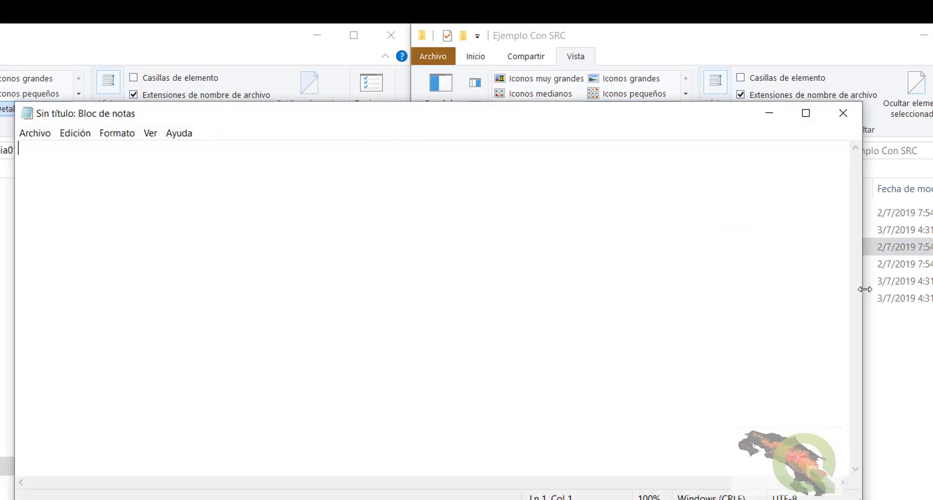
{"action": "left_click_drag", "start_coordinate": [864, 294], "coordinate": [658, 306]}
{"action": "left_click_drag", "start_coordinate": [729, 246], "coordinate": [428, 295]}
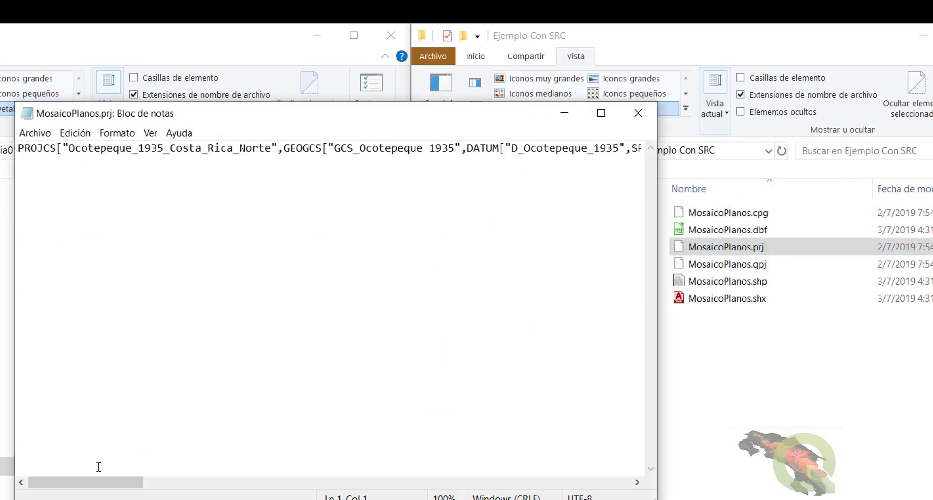
Step: Examine the coordinate system name, datum and spheroid definitions in MosaicoPlanos.prj, and close Notepad
{"action": "left_click_drag", "start_coordinate": [98, 482], "coordinate": [59, 471]}
{"action": "double_click", "coordinate": [189, 148]}
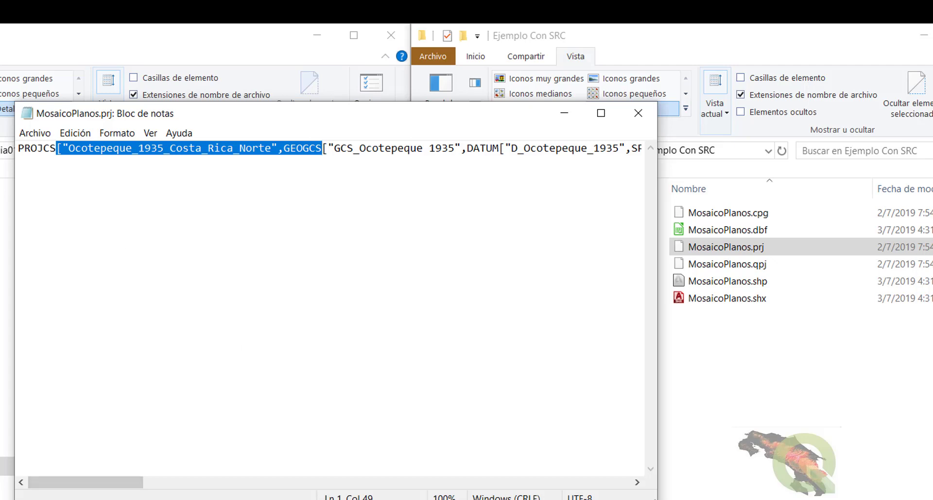
{"action": "left_click", "coordinate": [160, 154]}
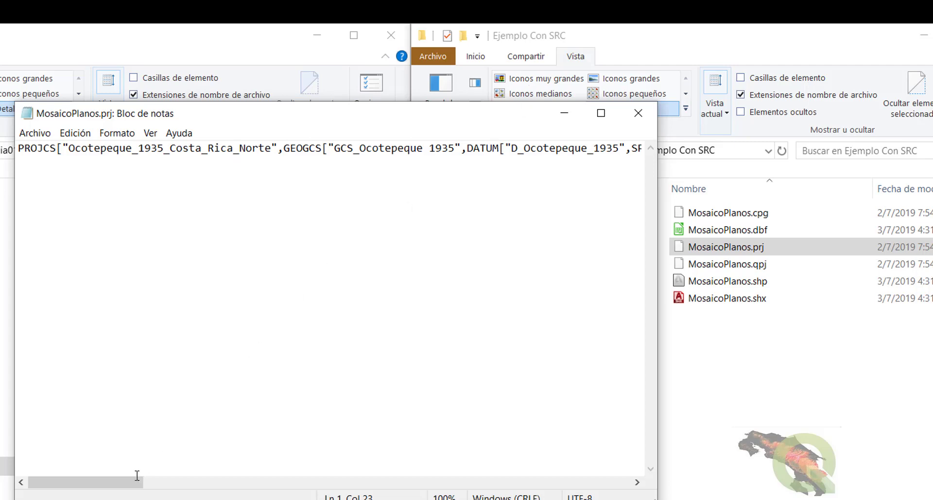
{"action": "left_click_drag", "start_coordinate": [133, 483], "coordinate": [221, 490]}
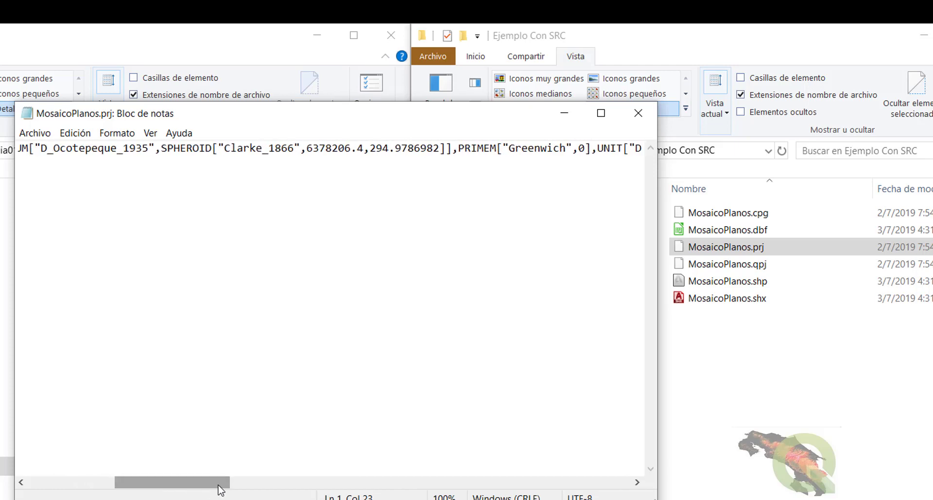
{"action": "left_click", "coordinate": [637, 115]}
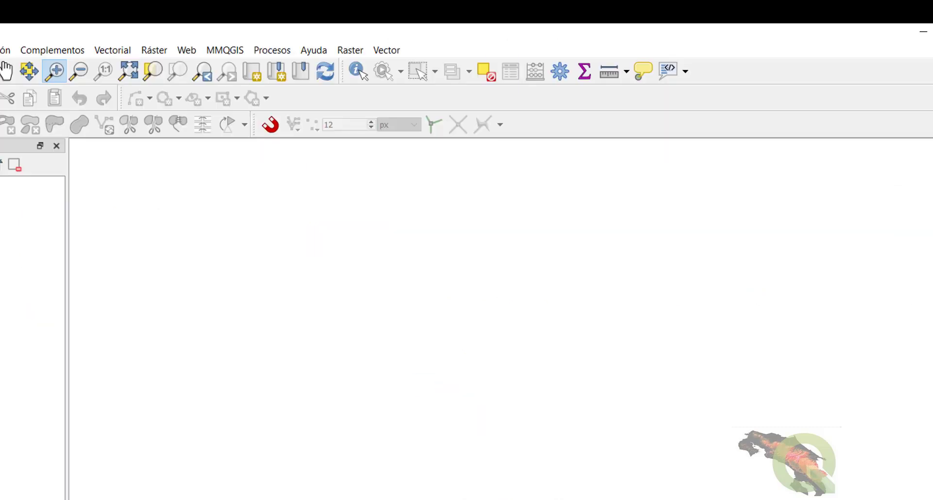
Step: Switch to QGIS and open the SRC options to review the Preguntar SRC setting for new layers
{"action": "left_click", "coordinate": [4, 52]}
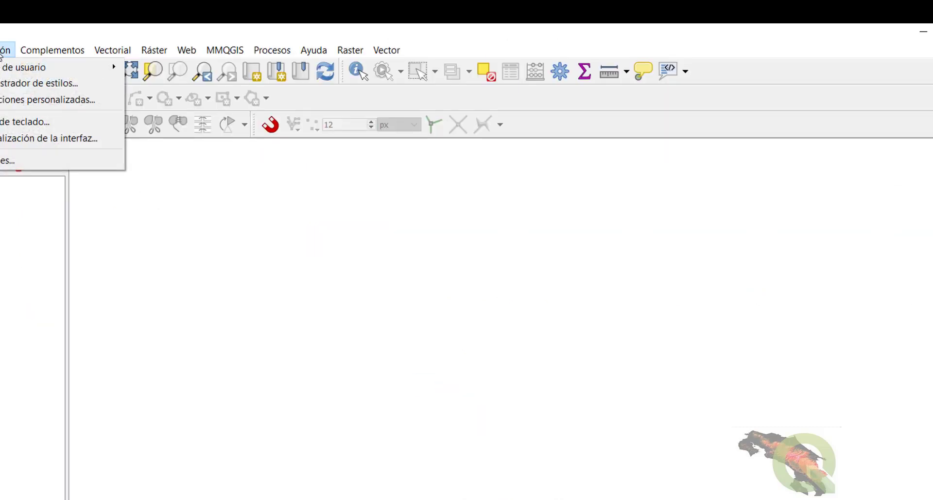
{"action": "left_click", "coordinate": [7, 162]}
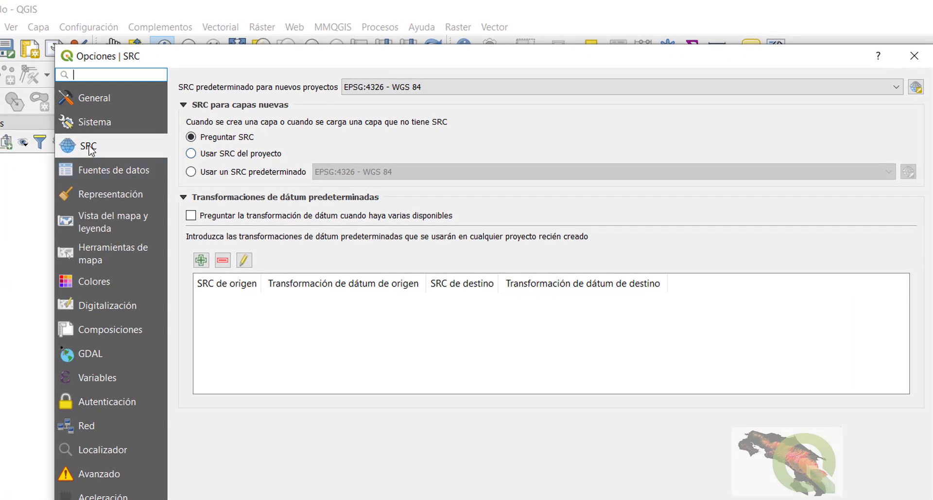
{"action": "left_click", "coordinate": [89, 149]}
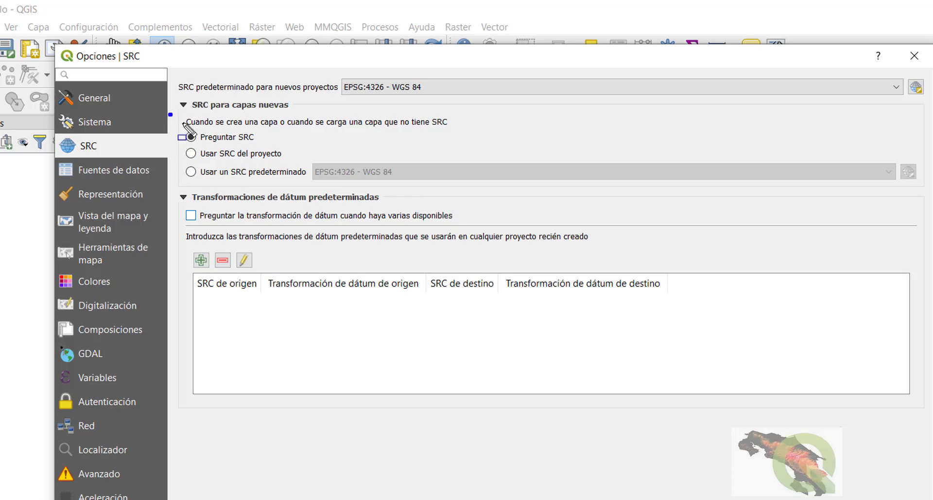
{"action": "left_click_drag", "start_coordinate": [169, 113], "coordinate": [285, 149]}
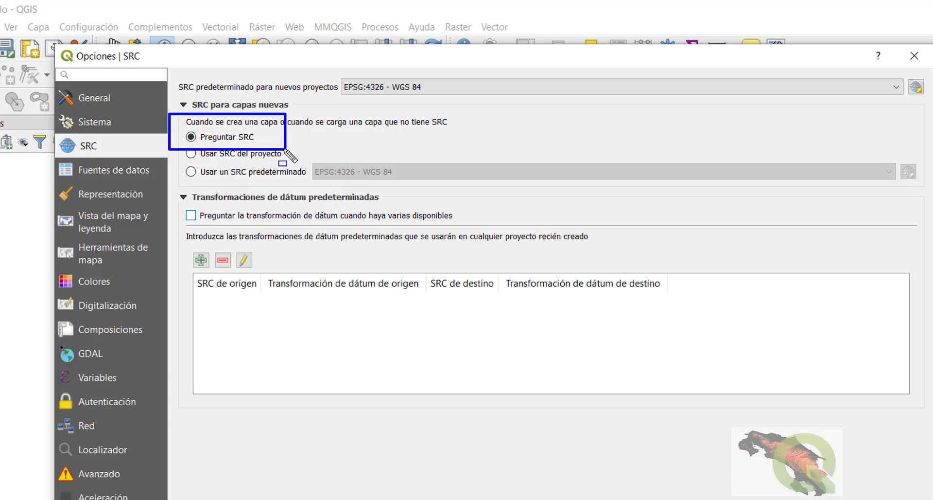
{"action": "key", "text": "Escape"}
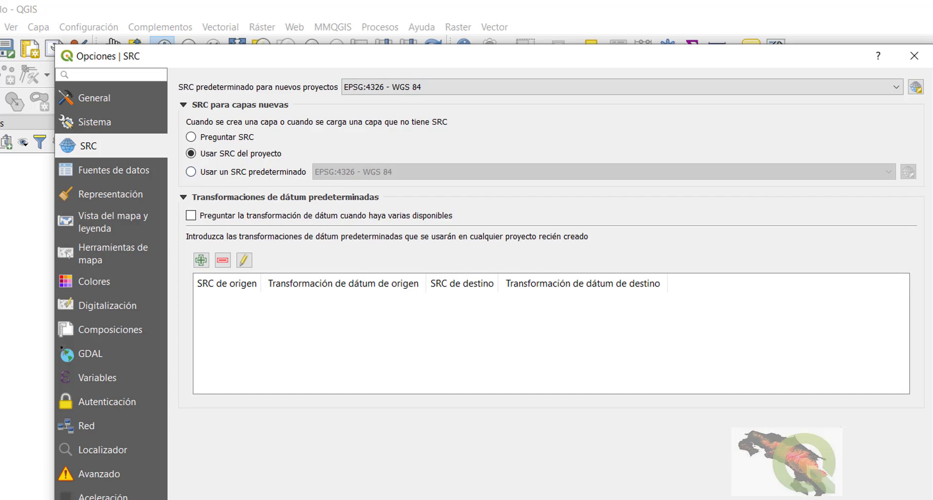
Step: Compare the Ejemplo Sin SRC files with the .prj file in Ejemplo Con SRC, and return to the QGIS SRC options
{"action": "left_click", "coordinate": [270, 499]}
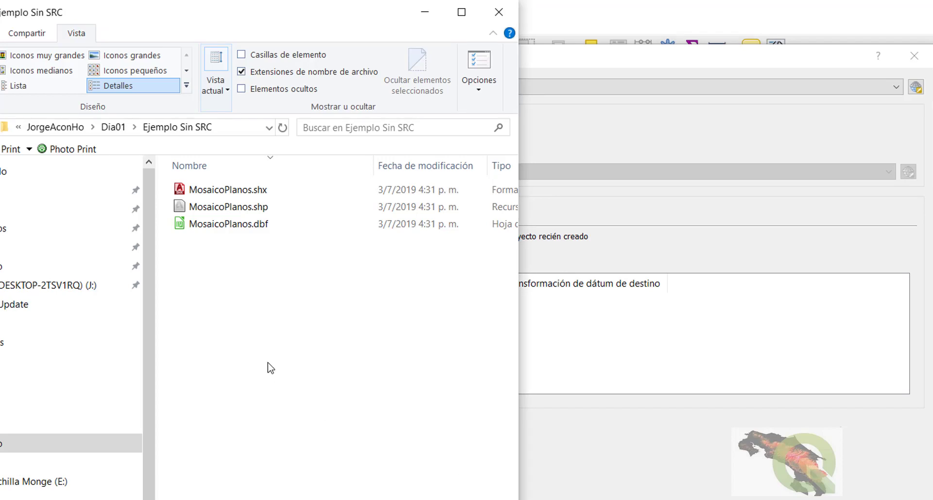
{"action": "left_click", "coordinate": [270, 499]}
{"action": "left_click", "coordinate": [538, 475]}
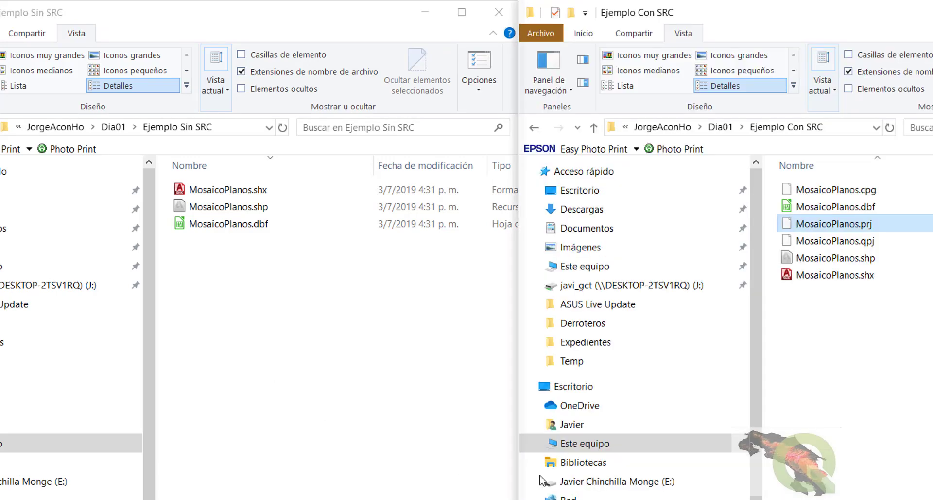
{"action": "left_click", "coordinate": [826, 225]}
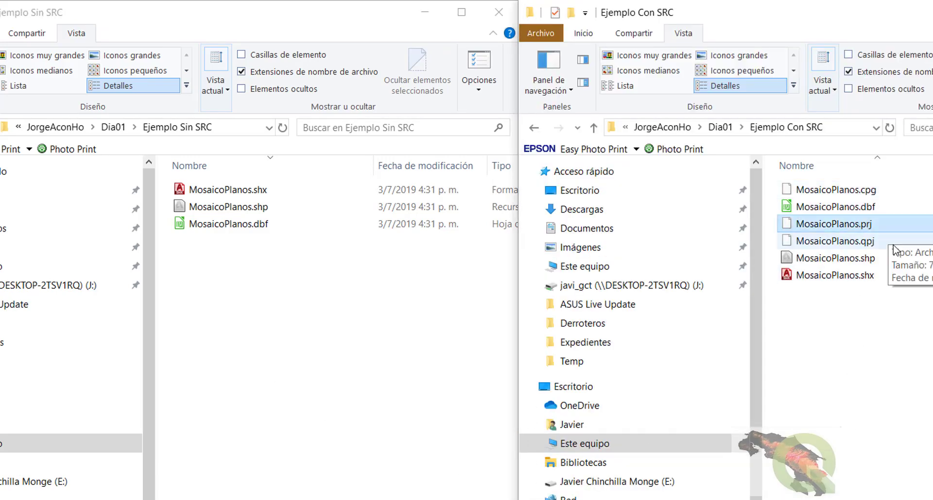
{"action": "left_click", "coordinate": [932, 369]}
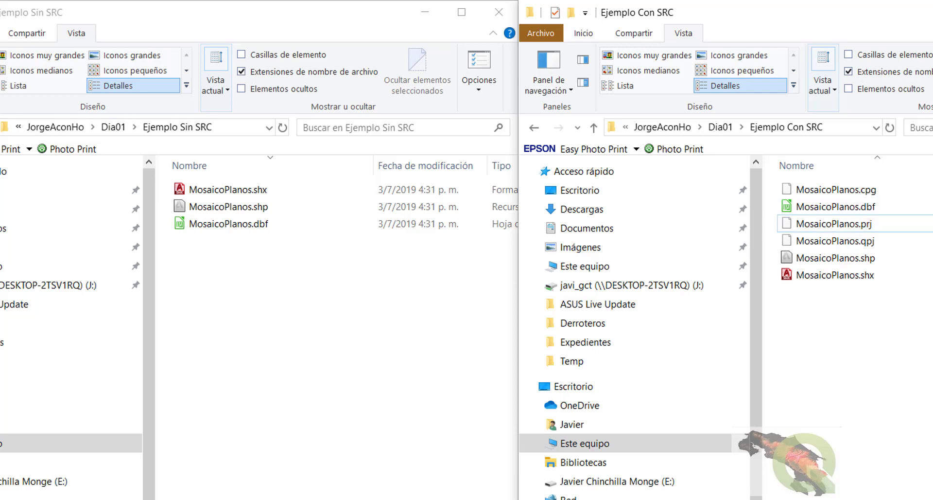
{"action": "key", "text": "alt+F4"}
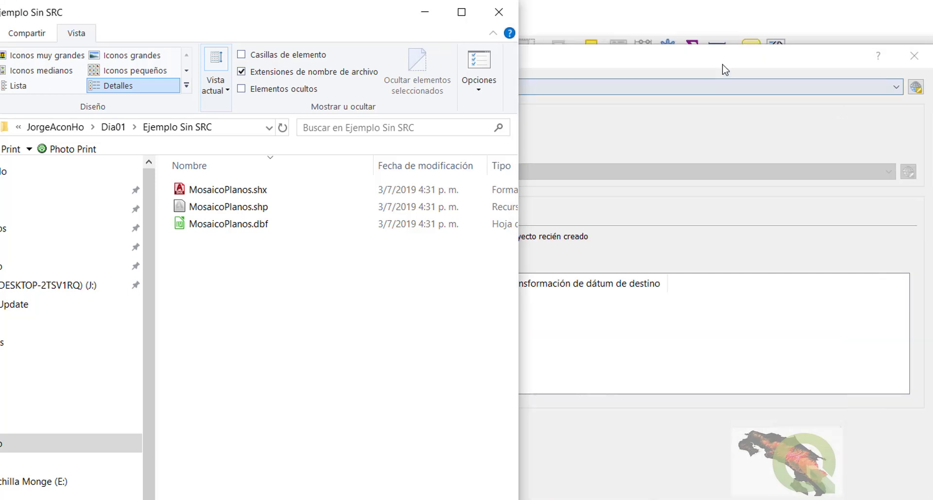
{"action": "key", "text": "alt+F4"}
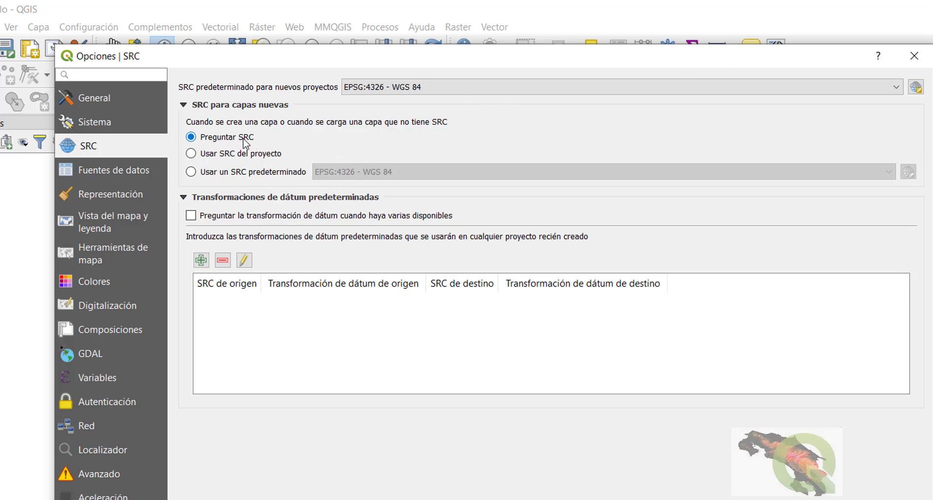
Step: Go through the SRC choices for new layers, set them to Preguntar SRC and accept the options
{"action": "left_click", "coordinate": [268, 154]}
{"action": "left_click", "coordinate": [267, 175]}
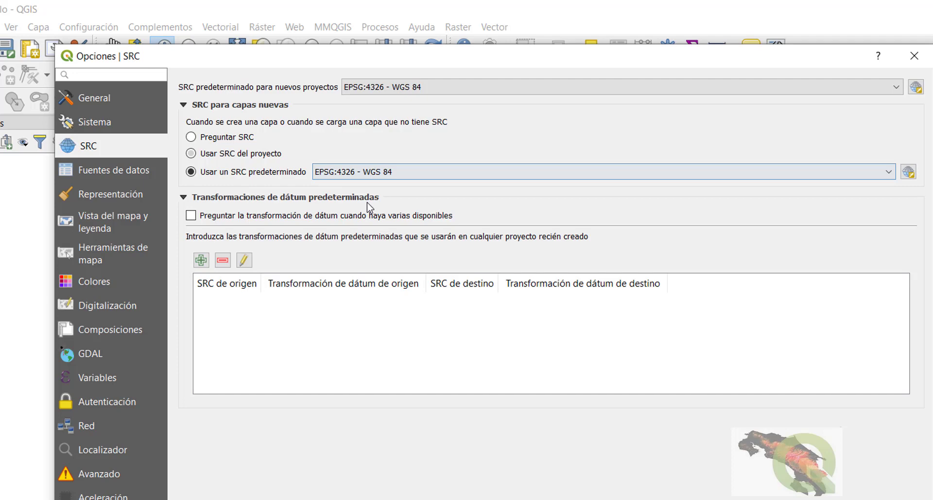
{"action": "left_click", "coordinate": [239, 139]}
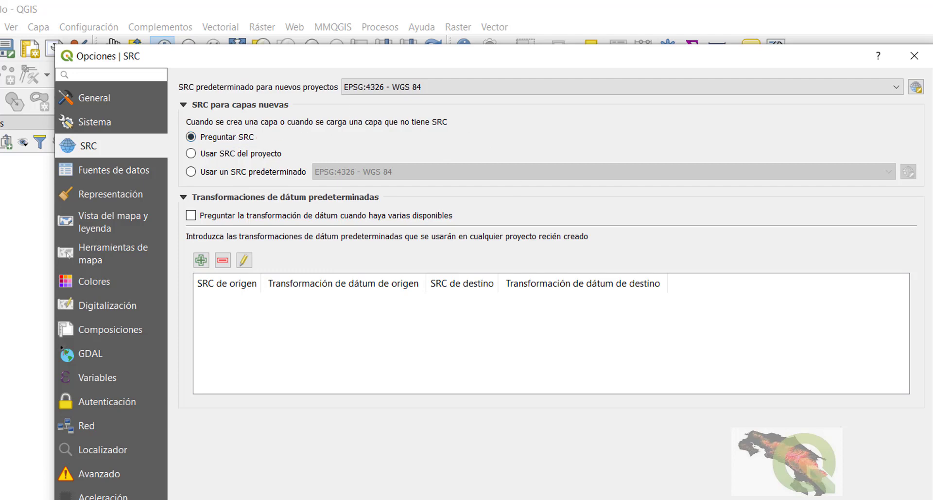
{"action": "key", "text": "Return"}
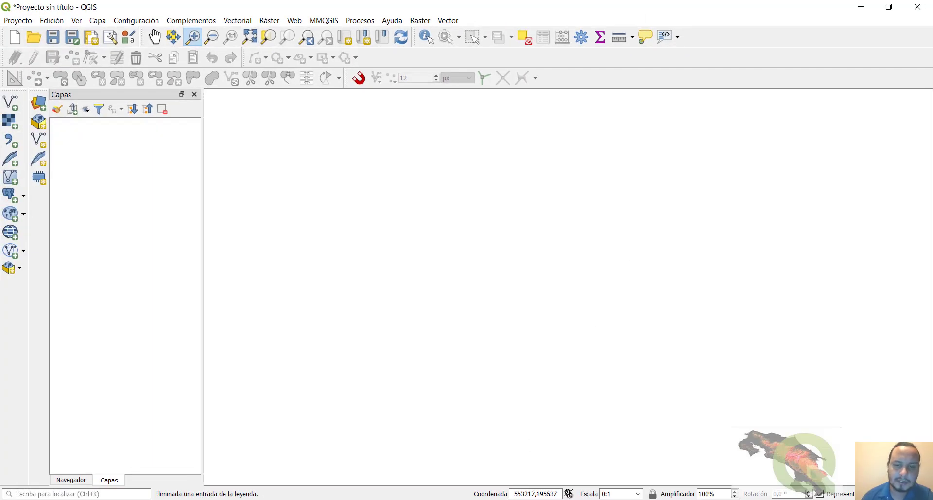
Step: Bring the Ejemplo Sin SRC folder in front of QGIS and display its files as large icons
{"action": "mouse_move", "coordinate": [494, 499]}
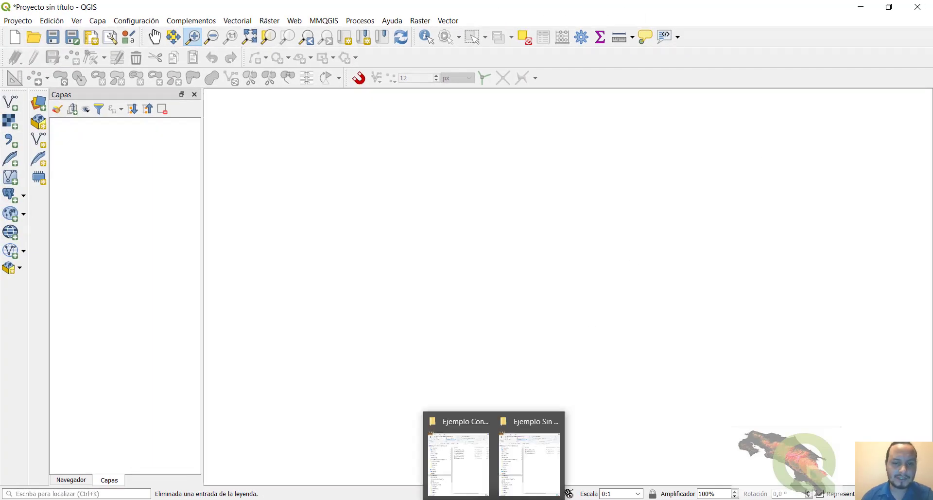
{"action": "left_click", "coordinate": [534, 468]}
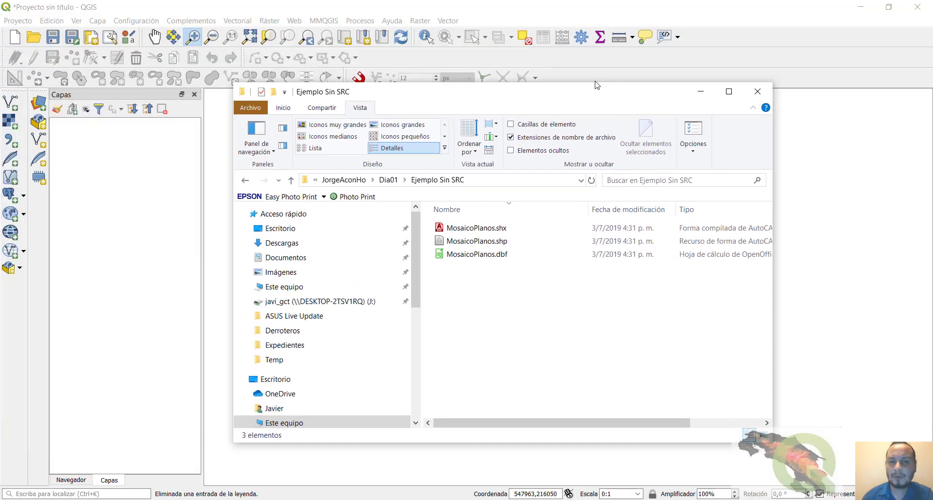
{"action": "left_click", "coordinate": [549, 202]}
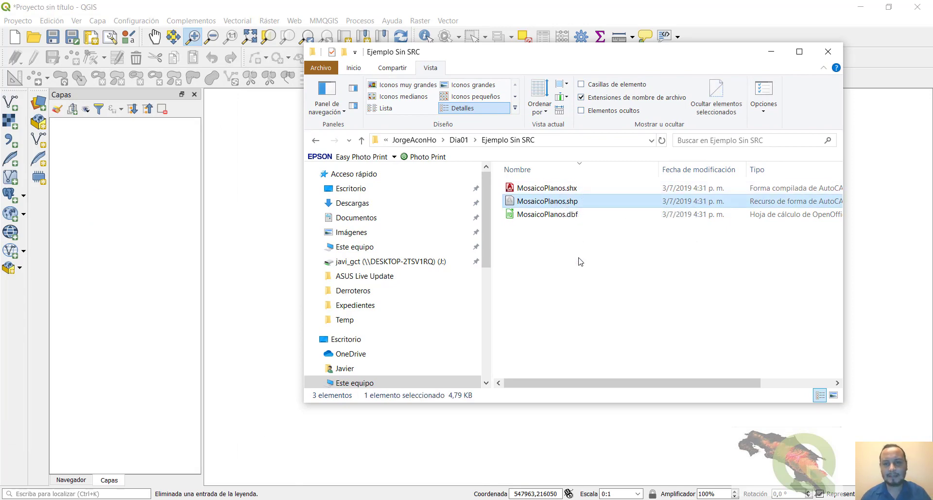
{"action": "scroll", "coordinate": [580, 261], "scroll_direction": "up", "scroll_amount": 3, "text": "ctrl"}
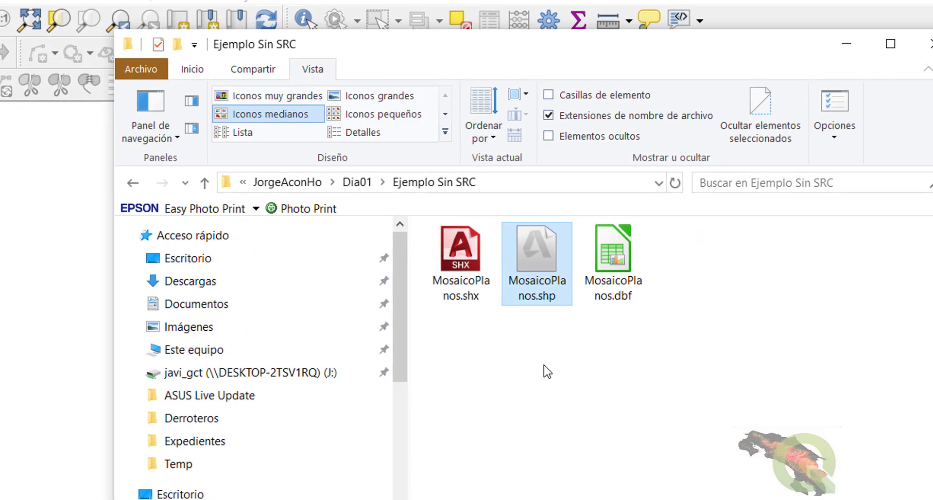
{"action": "scroll", "coordinate": [547, 372], "scroll_direction": "up", "scroll_amount": 3, "text": "ctrl"}
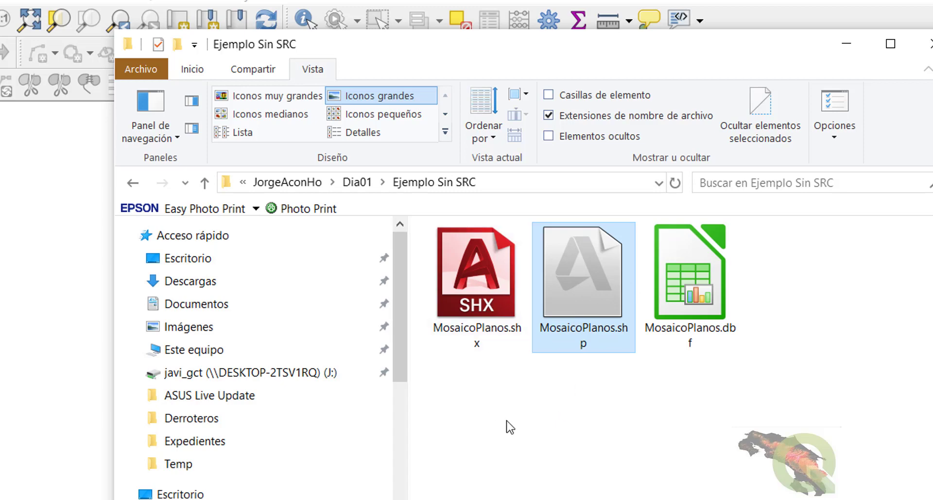
{"action": "left_click", "coordinate": [597, 427]}
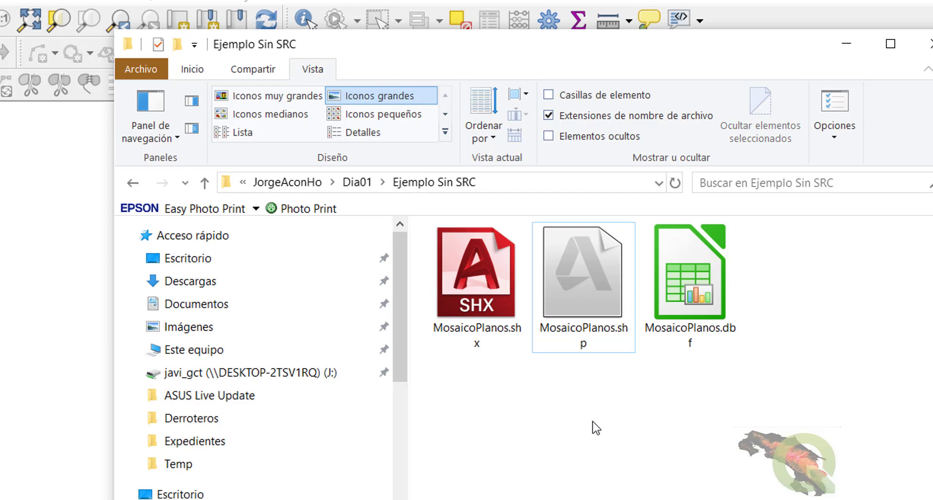
Step: Load MosaicoPlanos.shp from Ejemplo Sin SRC into QGIS and assign it Ocotepeque 1935 / Costa Rica Norte (EPSG:5456), filtering by "costa rica"
{"action": "left_click_drag", "start_coordinate": [590, 279], "coordinate": [46, 428]}
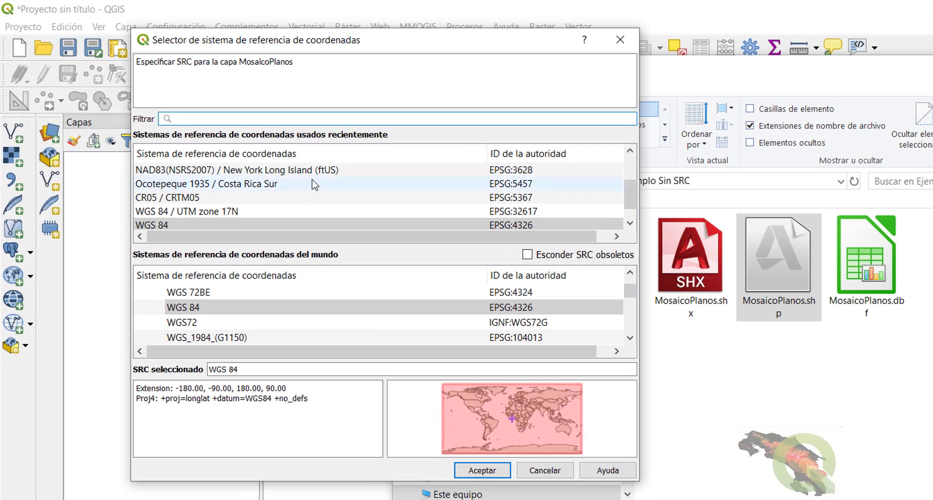
{"action": "scroll", "coordinate": [311, 183], "scroll_direction": "down", "scroll_amount": 1}
{"action": "scroll", "coordinate": [313, 184], "scroll_direction": "up", "scroll_amount": 4}
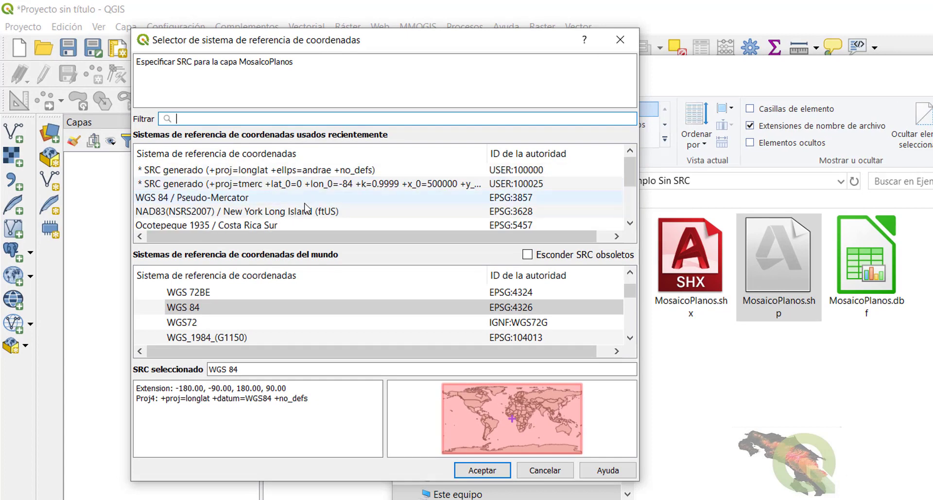
{"action": "left_click", "coordinate": [289, 115]}
{"action": "type", "text": "costa rica"}
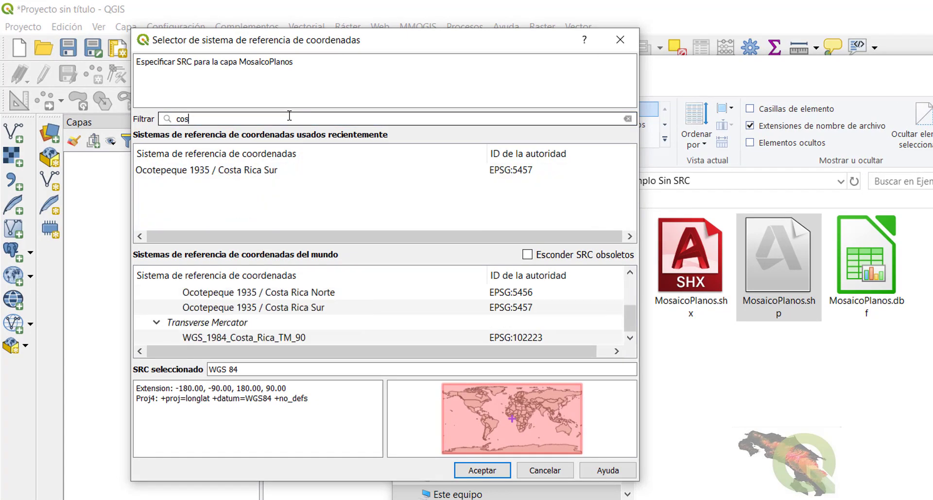
{"action": "left_click", "coordinate": [320, 294]}
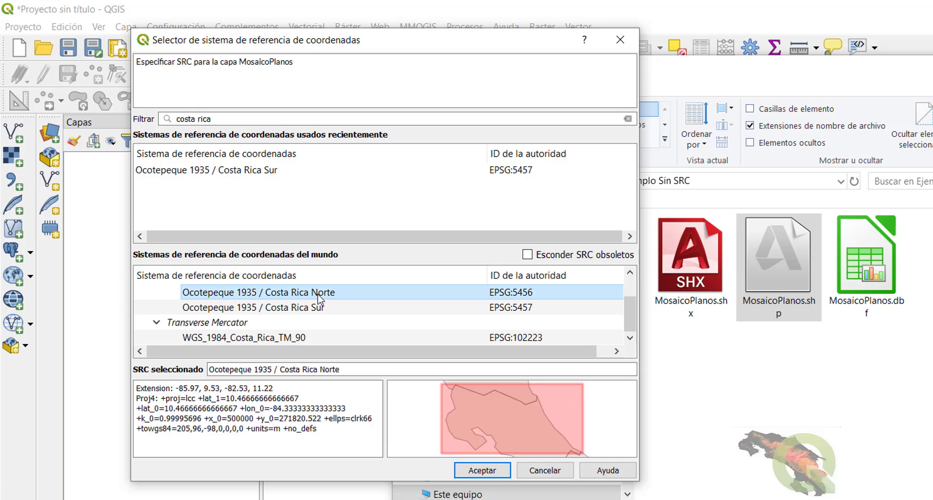
{"action": "left_click", "coordinate": [481, 470]}
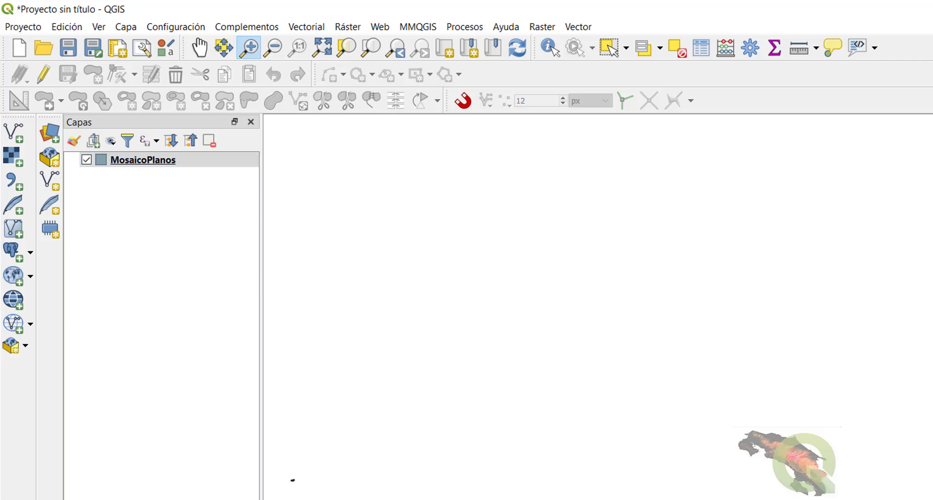
Step: Add the Google Satellite base map beneath the MosaicoPlanos polygons
{"action": "right_click", "coordinate": [159, 166]}
{"action": "left_click", "coordinate": [171, 177]}
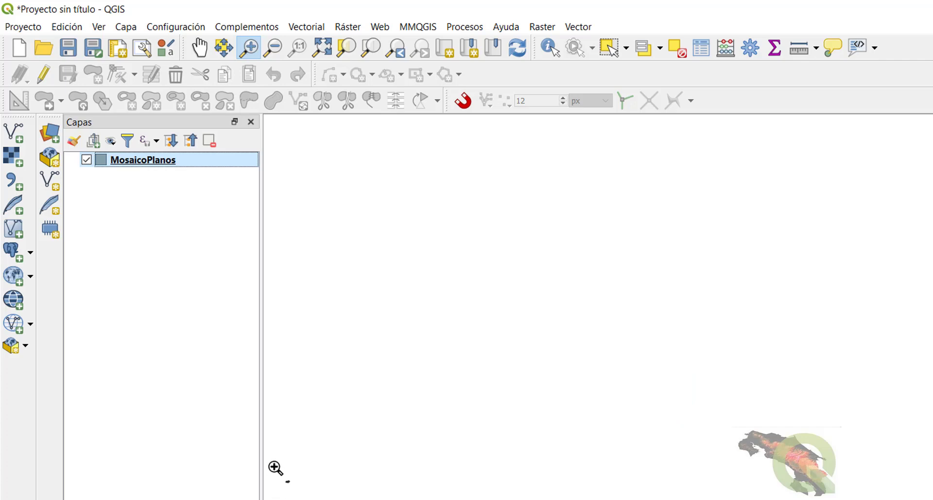
{"action": "left_click_drag", "start_coordinate": [275, 468], "coordinate": [311, 494]}
{"action": "left_click_drag", "start_coordinate": [630, 325], "coordinate": [726, 424]}
{"action": "left_click_drag", "start_coordinate": [442, 254], "coordinate": [807, 475]}
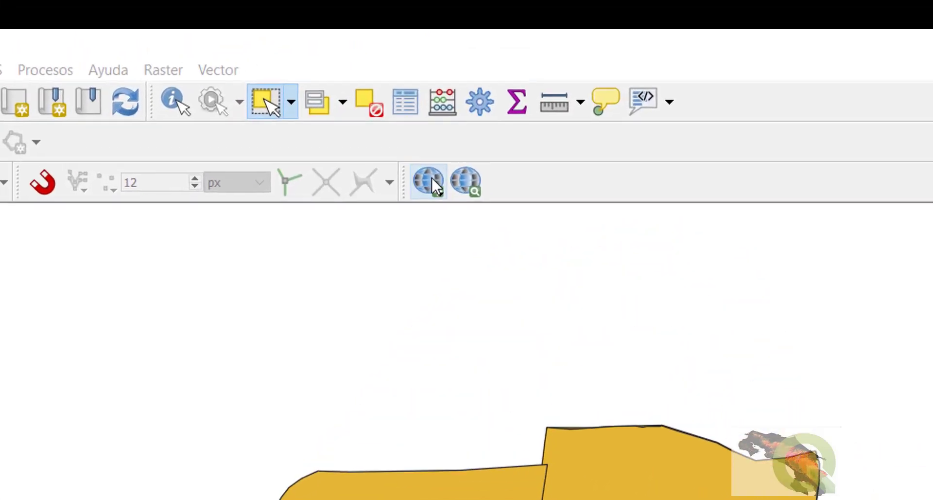
{"action": "left_click", "coordinate": [555, 78]}
{"action": "mouse_move", "coordinate": [427, 189]}
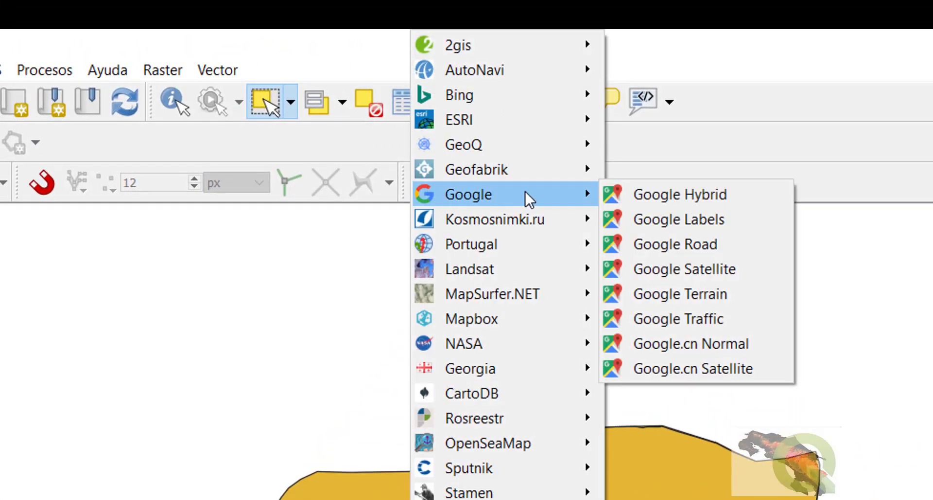
{"action": "left_click", "coordinate": [699, 246]}
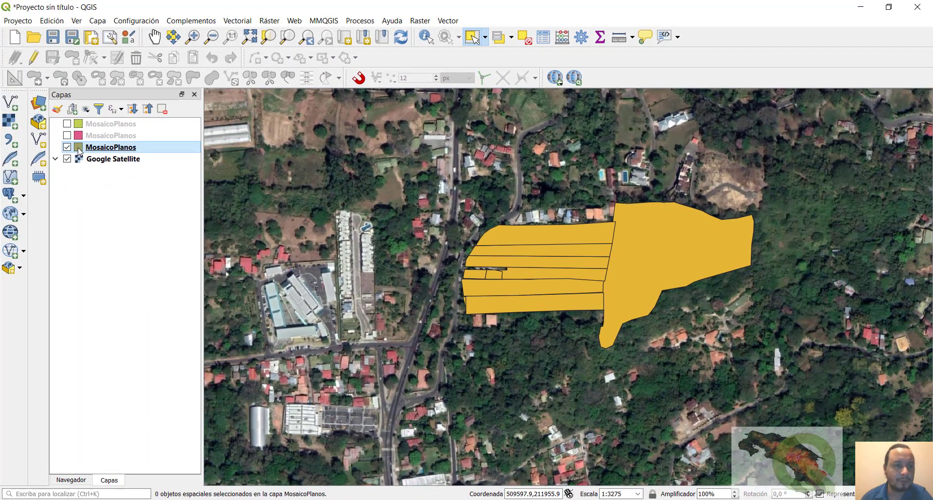
Step: Change the visible MosaicoPlanos layer's single symbol from simple fill to Línea exterior: Línea sencilla
{"action": "double_click", "coordinate": [79, 148]}
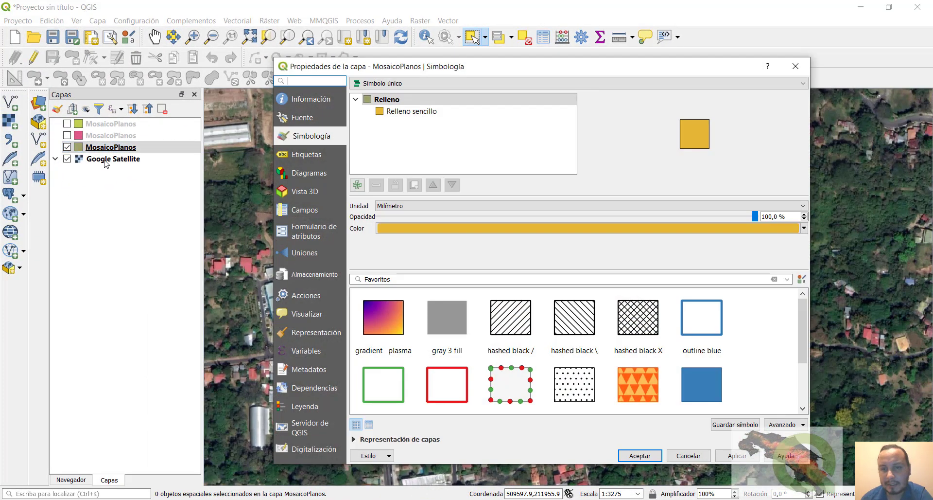
{"action": "left_click", "coordinate": [403, 83]}
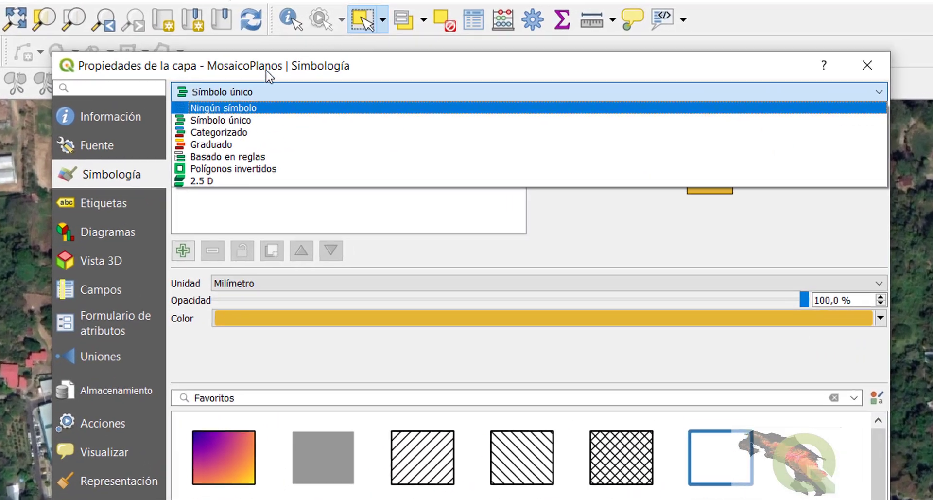
{"action": "left_click", "coordinate": [220, 120]}
{"action": "left_click", "coordinate": [268, 135]}
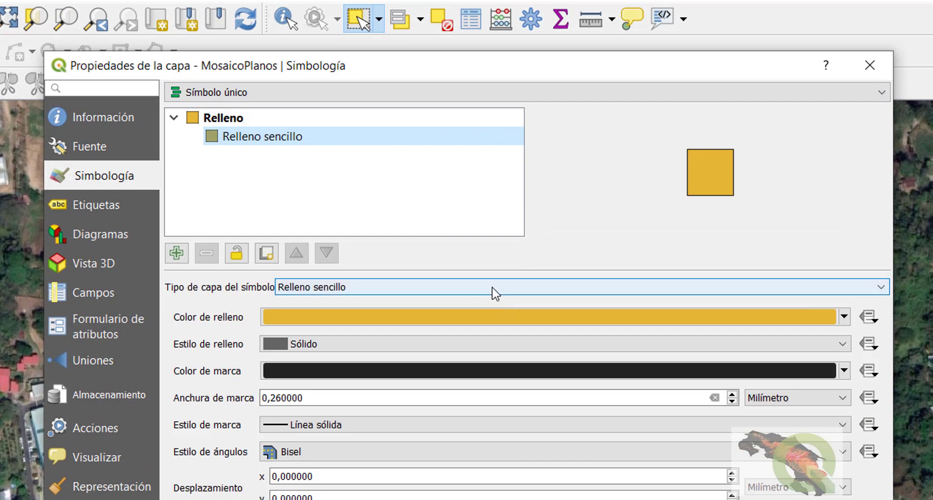
{"action": "left_click", "coordinate": [492, 291]}
{"action": "left_click", "coordinate": [414, 413]}
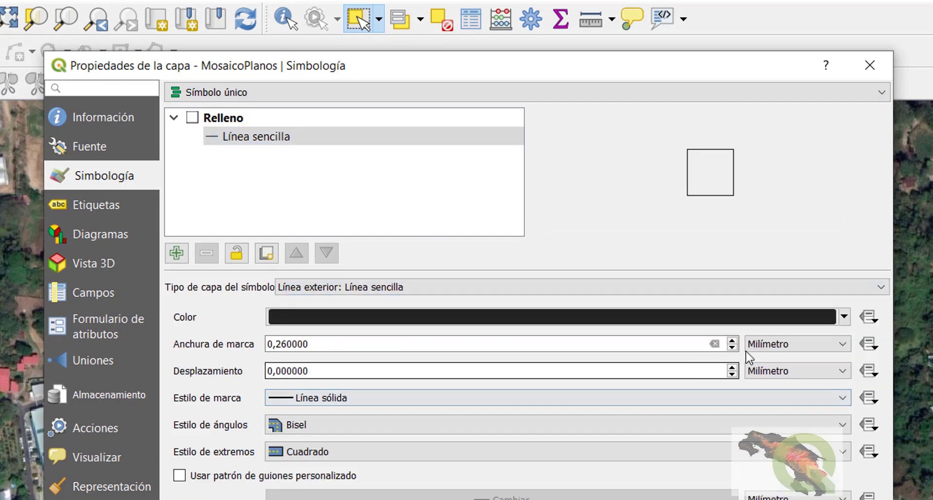
Step: Make the MosaicoPlanos outline bright green with a width of 1 mm and accept the layer properties
{"action": "left_click", "coordinate": [844, 316]}
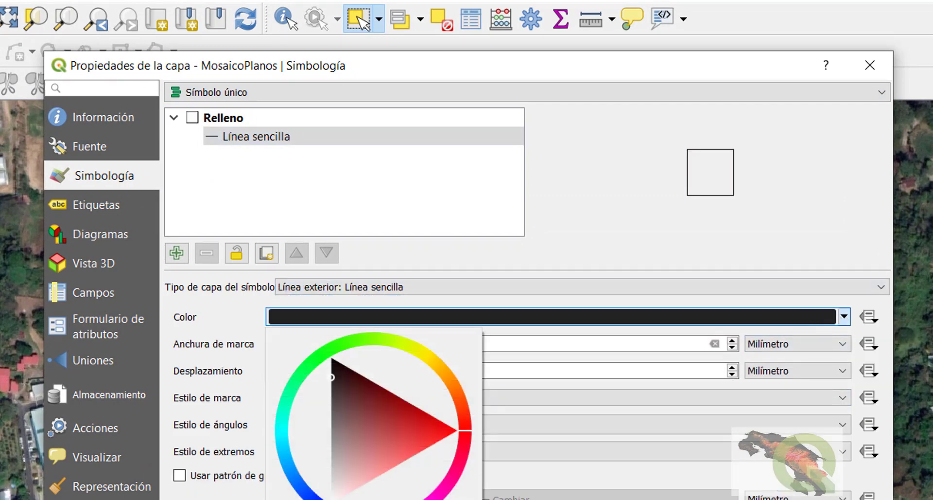
{"action": "left_click", "coordinate": [457, 496]}
{"action": "left_click_drag", "start_coordinate": [318, 345], "coordinate": [158, 312]}
{"action": "type", "text": "1"}
{"action": "key", "text": "Return"}
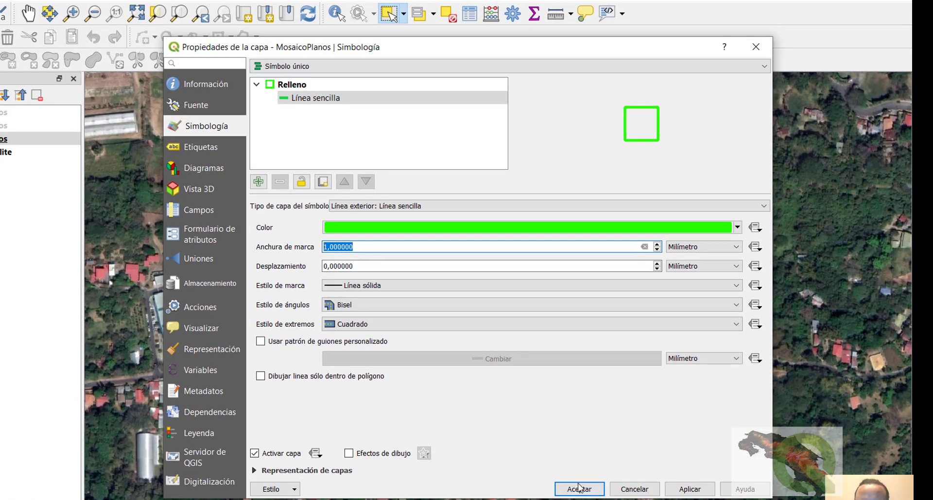
{"action": "left_click", "coordinate": [579, 487]}
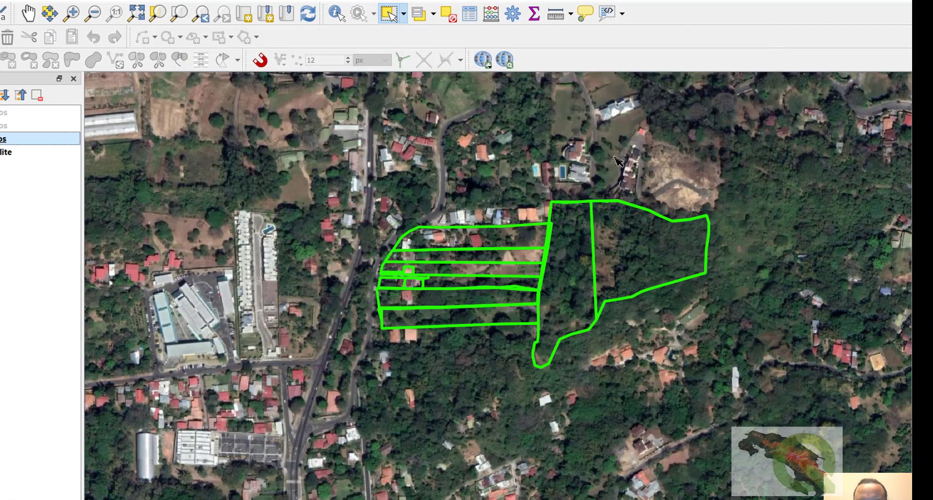
Step: Examine how the green MosaicoPlanos outlines fit the satellite imagery, at the row of lots and at the separate parcel near the Caribbean coast
{"action": "scroll", "coordinate": [576, 242], "scroll_direction": "up", "scroll_amount": 1}
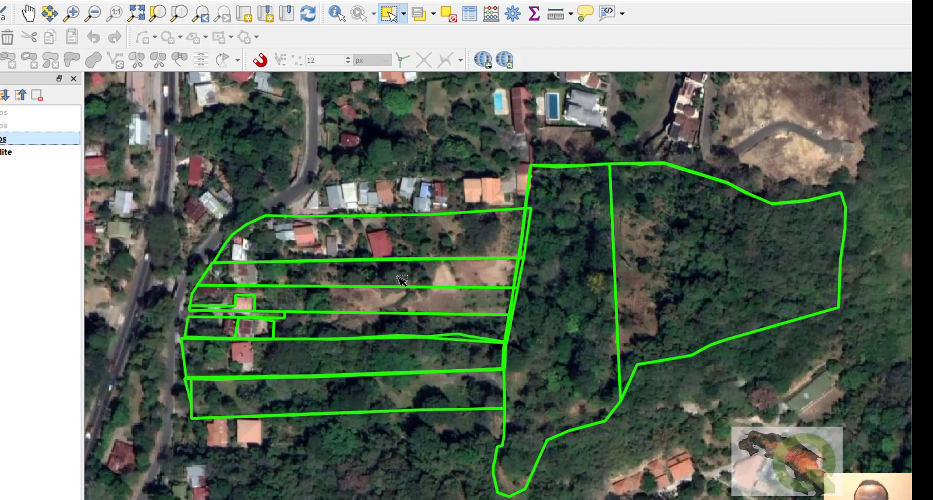
{"action": "scroll", "coordinate": [396, 258], "scroll_direction": "down", "scroll_amount": 3}
{"action": "scroll", "coordinate": [396, 257], "scroll_direction": "down", "scroll_amount": 2}
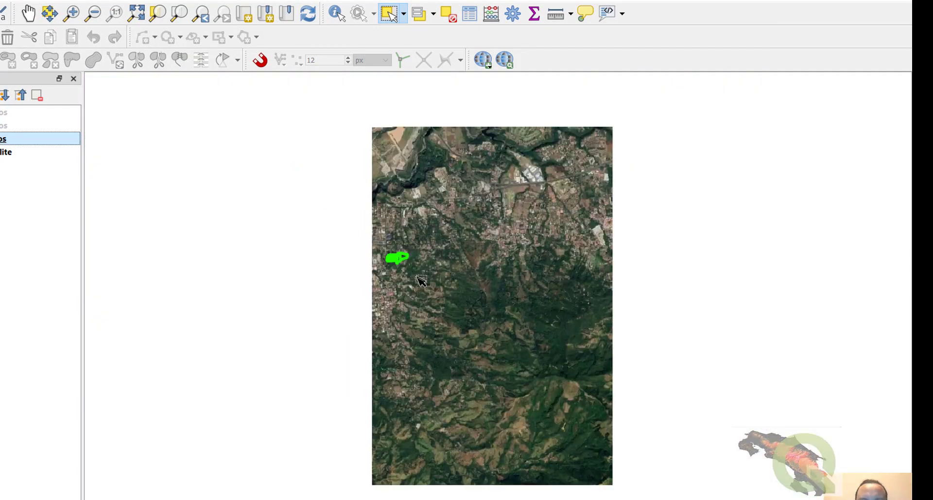
{"action": "scroll", "coordinate": [320, 296], "scroll_direction": "down", "scroll_amount": 2}
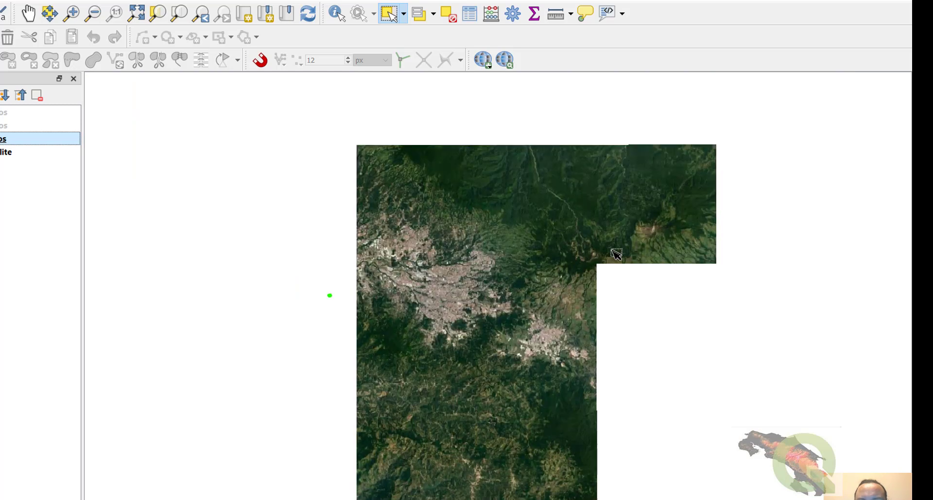
{"action": "scroll", "coordinate": [503, 277], "scroll_direction": "up", "scroll_amount": 1}
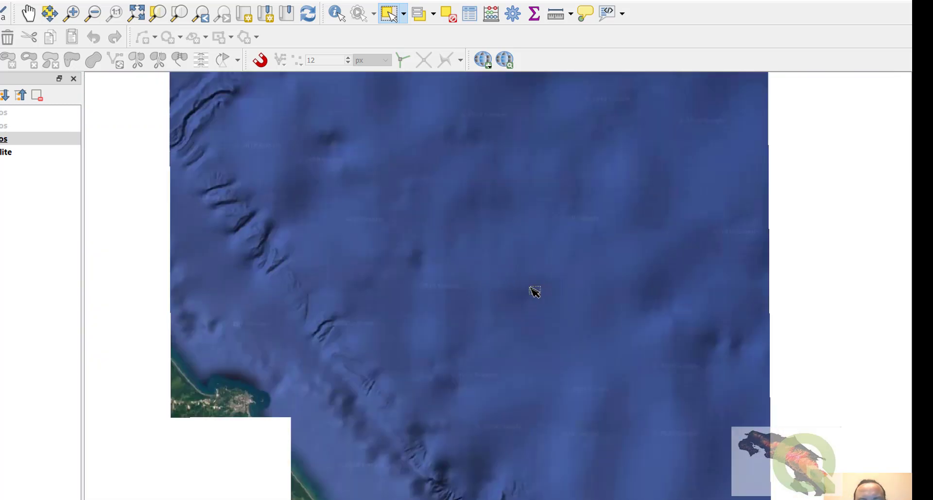
{"action": "left_click_drag", "start_coordinate": [262, 309], "coordinate": [516, 153]}
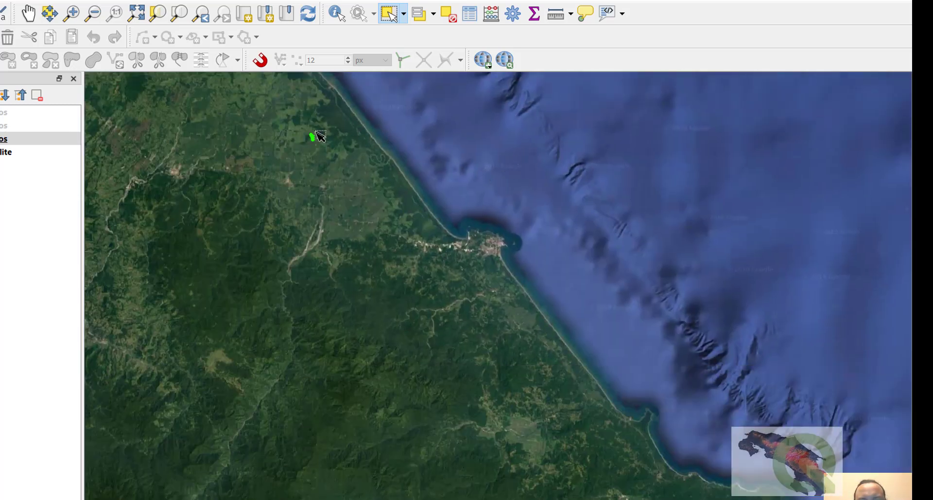
{"action": "scroll", "coordinate": [318, 136], "scroll_direction": "up", "scroll_amount": 3}
{"action": "scroll", "coordinate": [240, 158], "scroll_direction": "up", "scroll_amount": 1}
{"action": "scroll", "coordinate": [293, 126], "scroll_direction": "up", "scroll_amount": 1}
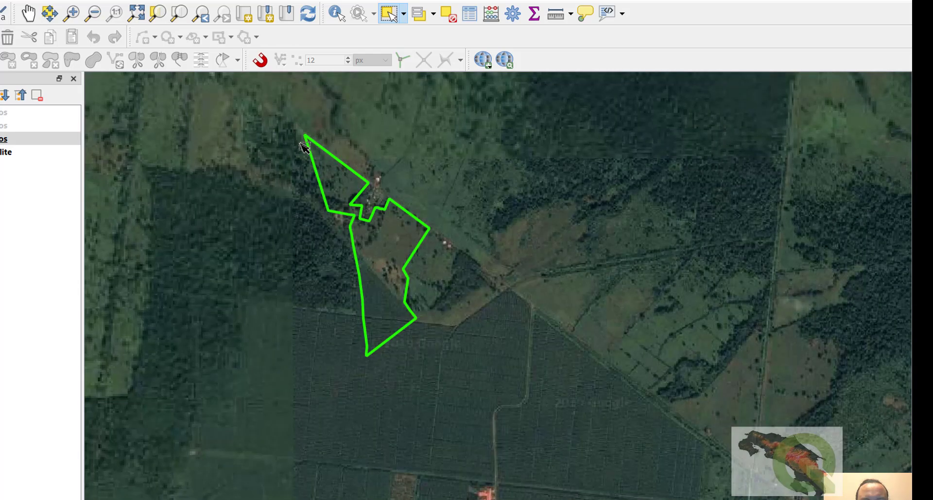
{"action": "scroll", "coordinate": [306, 144], "scroll_direction": "up", "scroll_amount": 1}
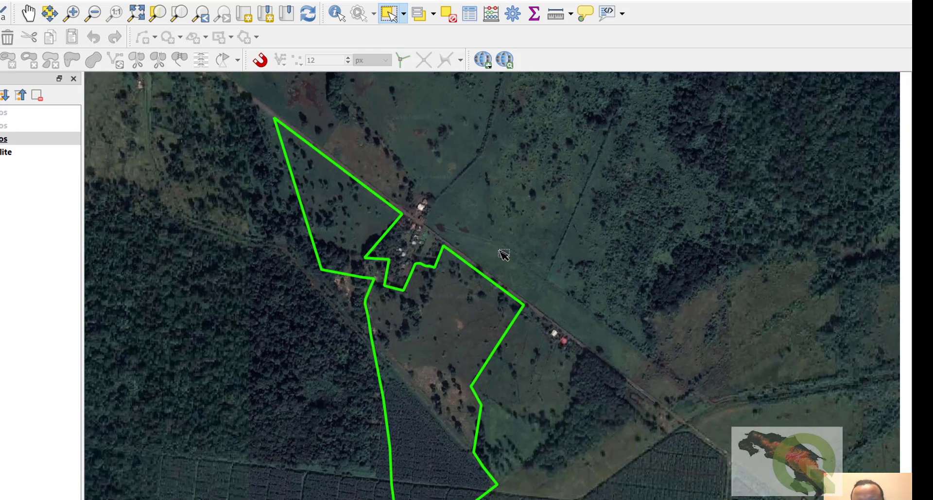
{"action": "left_click_drag", "start_coordinate": [500, 250], "coordinate": [488, 236]}
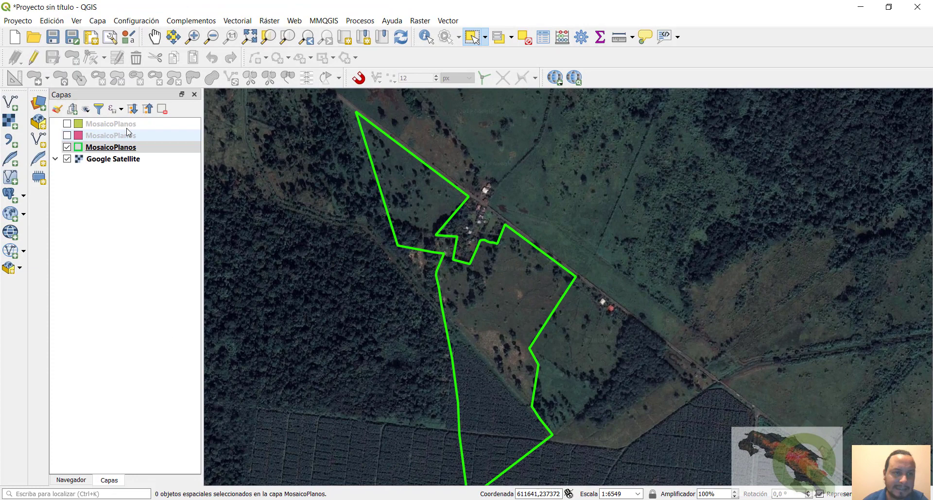
Step: Remove the three MosaicoPlanos layers from the project, keeping Google Satellite
{"action": "left_click", "coordinate": [127, 126]}
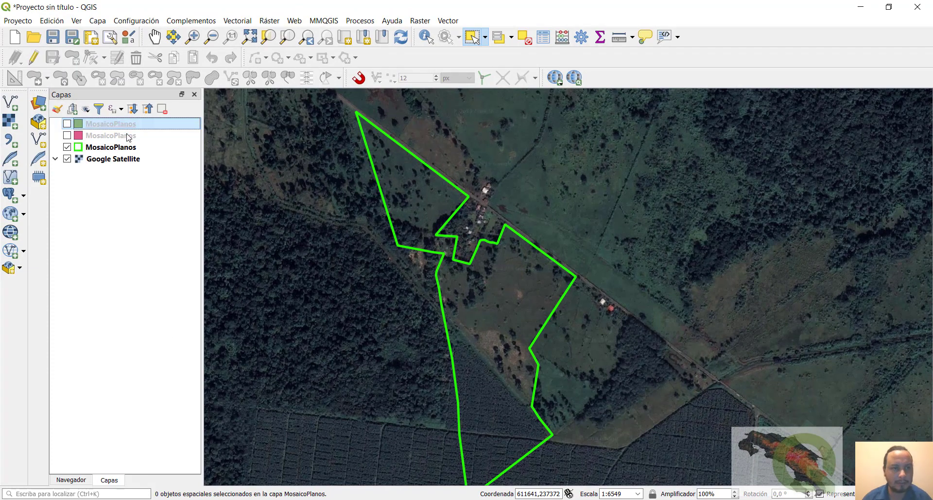
{"action": "left_click", "coordinate": [128, 137], "text": "ctrl"}
{"action": "left_click", "coordinate": [127, 147], "text": "ctrl"}
{"action": "right_click", "coordinate": [128, 147]}
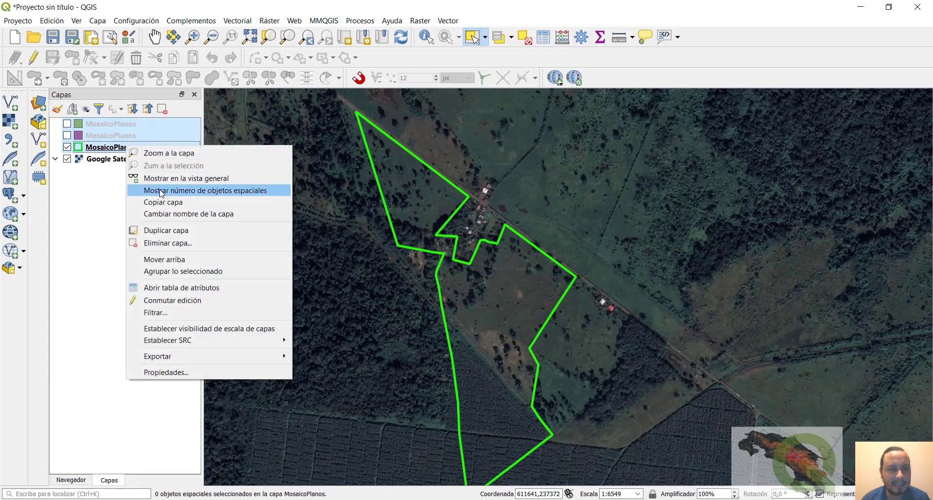
{"action": "left_click", "coordinate": [161, 244]}
{"action": "left_click", "coordinate": [466, 271]}
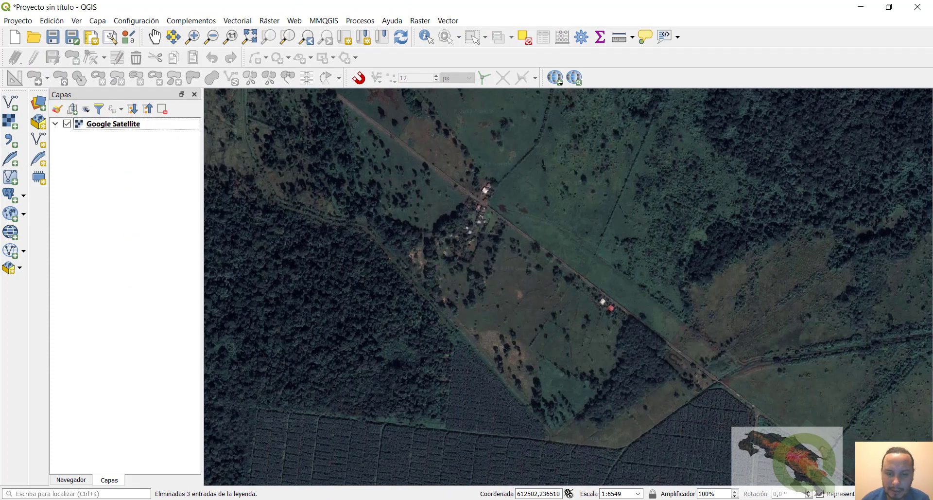
Step: Load MosaicoPlanos.shp from Ejemplo Sin SRC again and assign it the WGS 84 (EPSG:4326) coordinate system
{"action": "mouse_move", "coordinate": [575, 419]}
{"action": "left_click", "coordinate": [551, 462]}
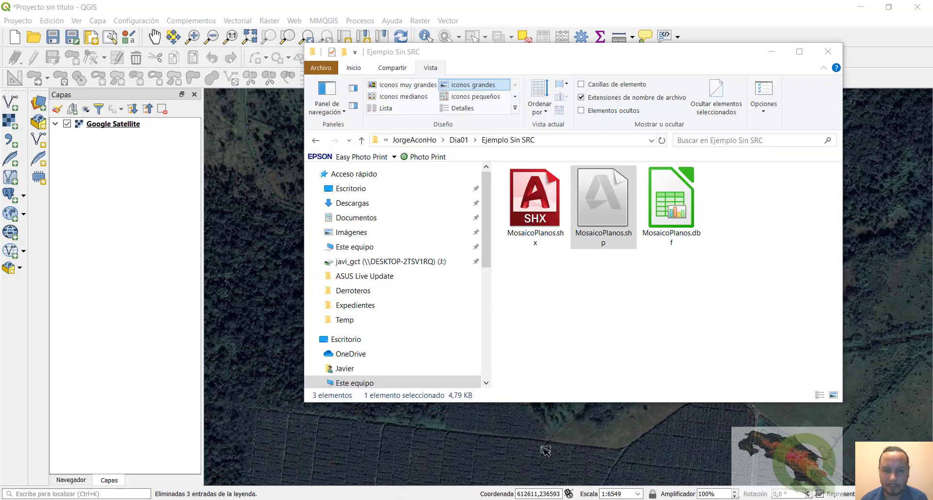
{"action": "left_click", "coordinate": [579, 304]}
{"action": "left_click", "coordinate": [605, 206]}
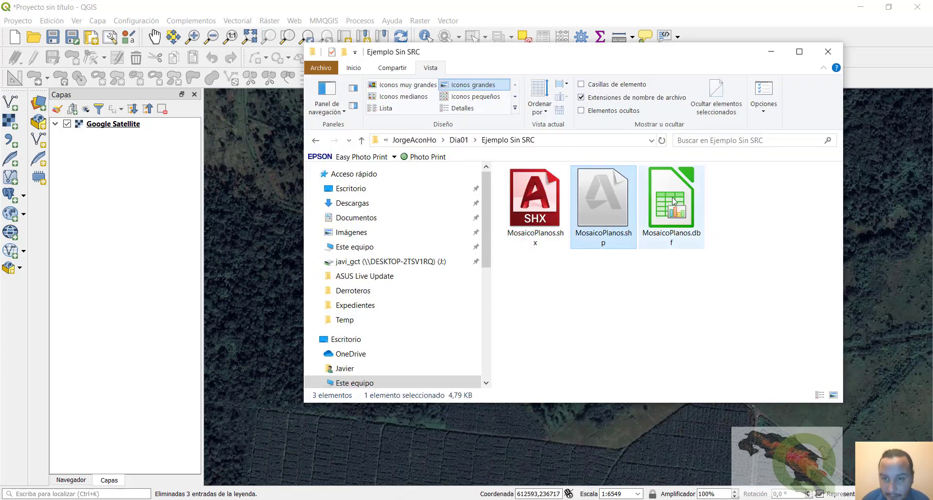
{"action": "left_click_drag", "start_coordinate": [605, 202], "coordinate": [266, 214]}
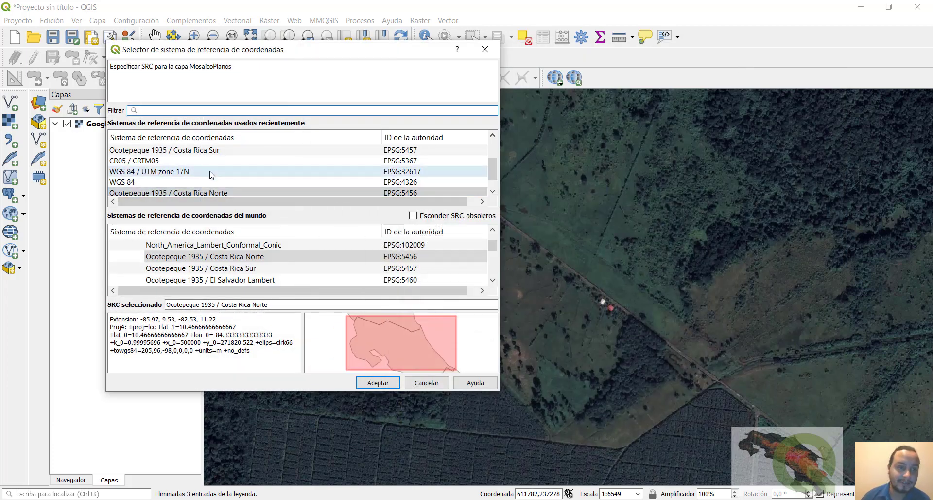
{"action": "left_click", "coordinate": [141, 183]}
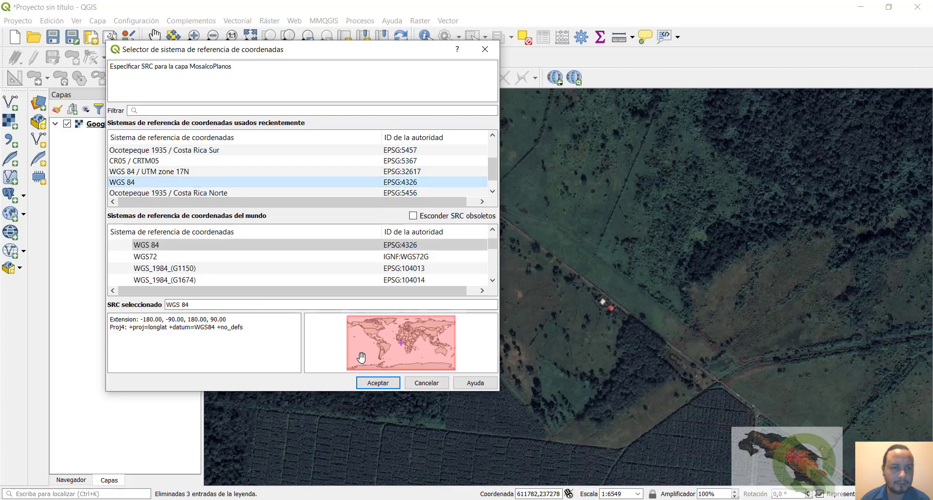
{"action": "left_click", "coordinate": [386, 383]}
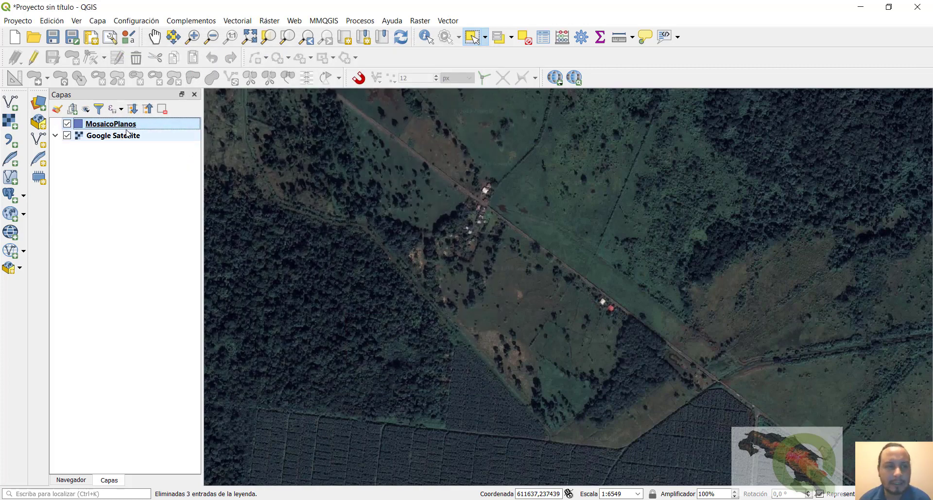
Step: Set the MosaicoPlanos layer's source coordinate system to the project SRC, EPSG:5456 - Ocotepeque 1935 / Costa Rica Norte, and accept the properties
{"action": "right_click", "coordinate": [125, 125]}
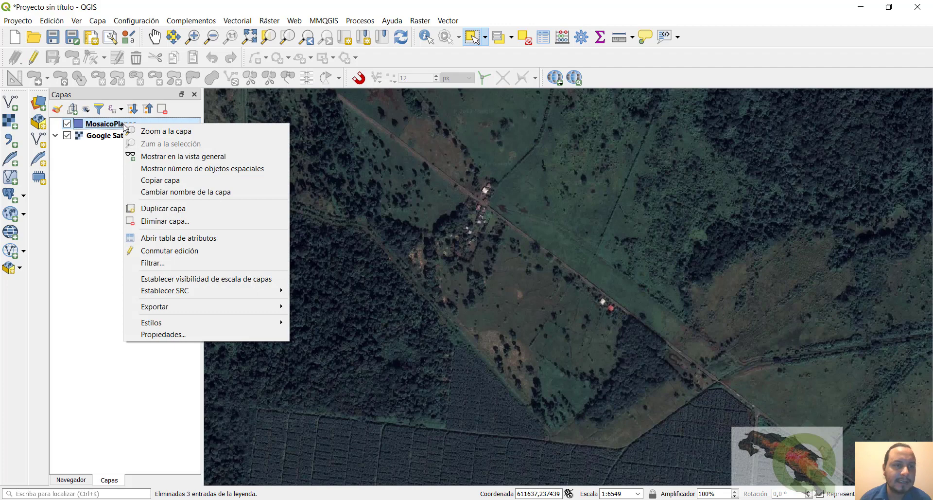
{"action": "left_click", "coordinate": [167, 342]}
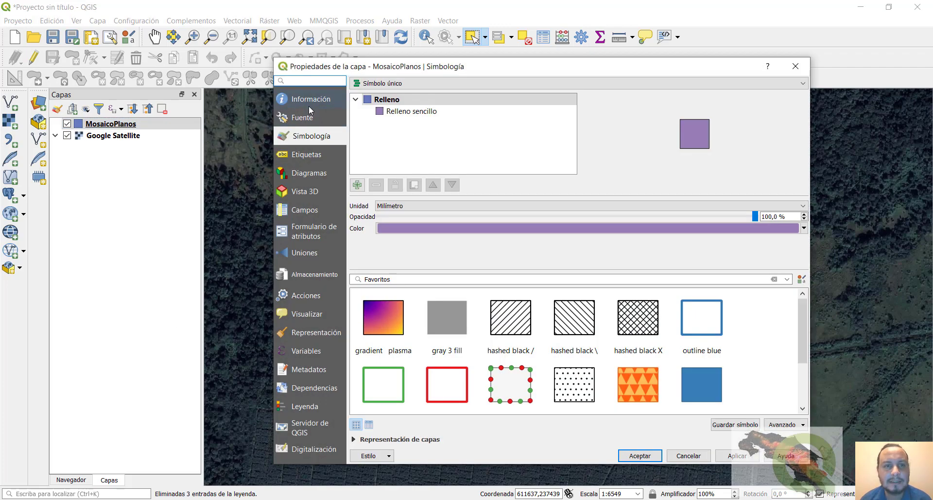
{"action": "left_click", "coordinate": [308, 118]}
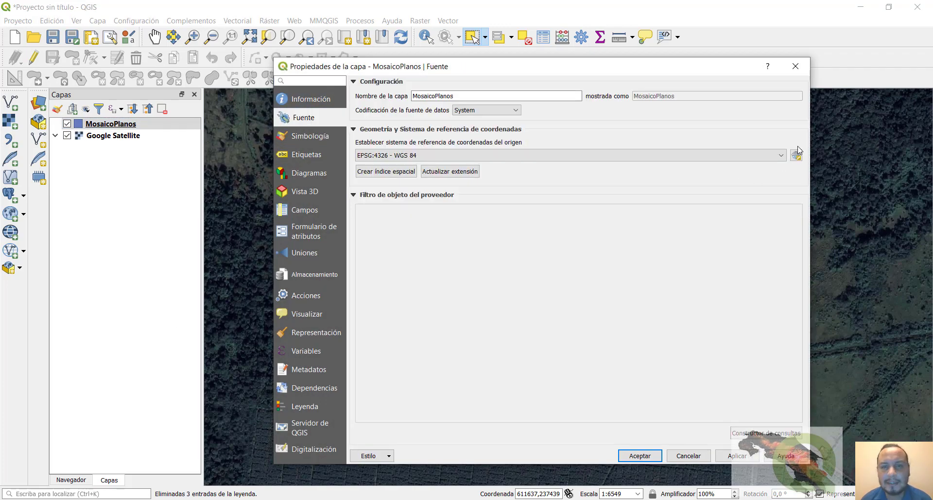
{"action": "left_click", "coordinate": [781, 155]}
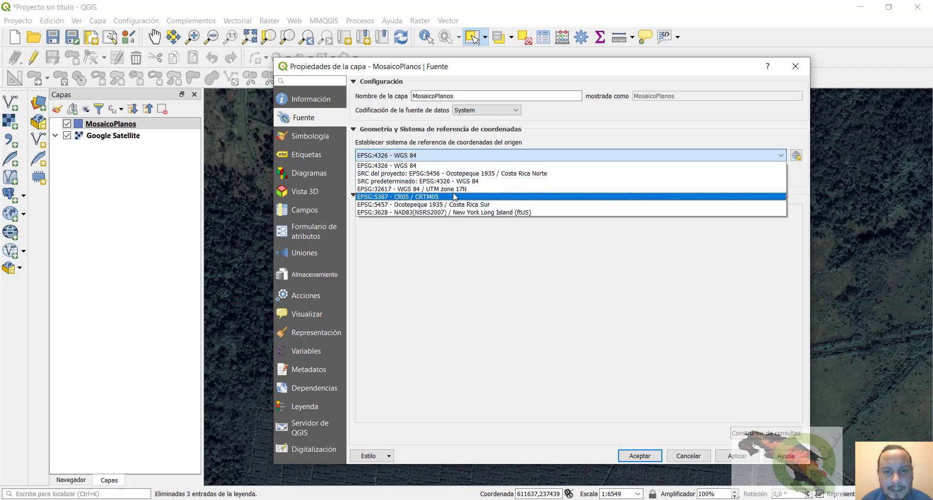
{"action": "left_click", "coordinate": [469, 173]}
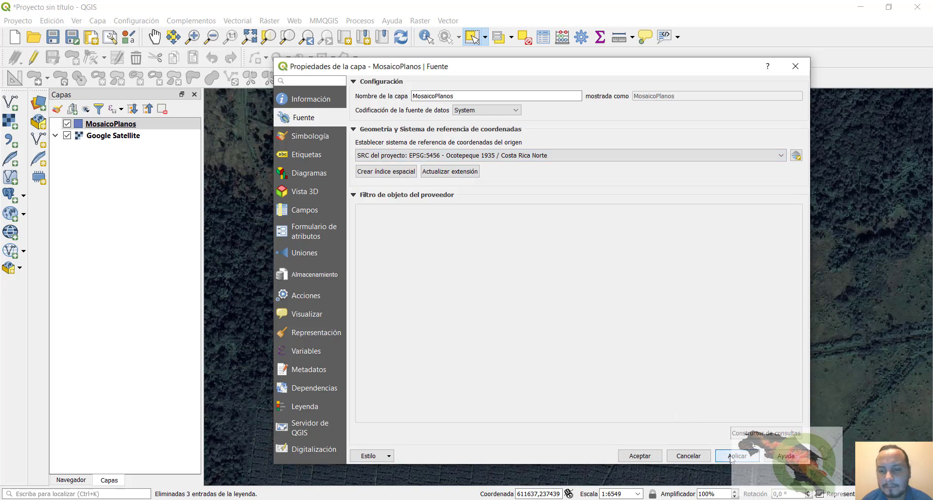
{"action": "left_click", "coordinate": [731, 455]}
{"action": "left_click", "coordinate": [639, 455]}
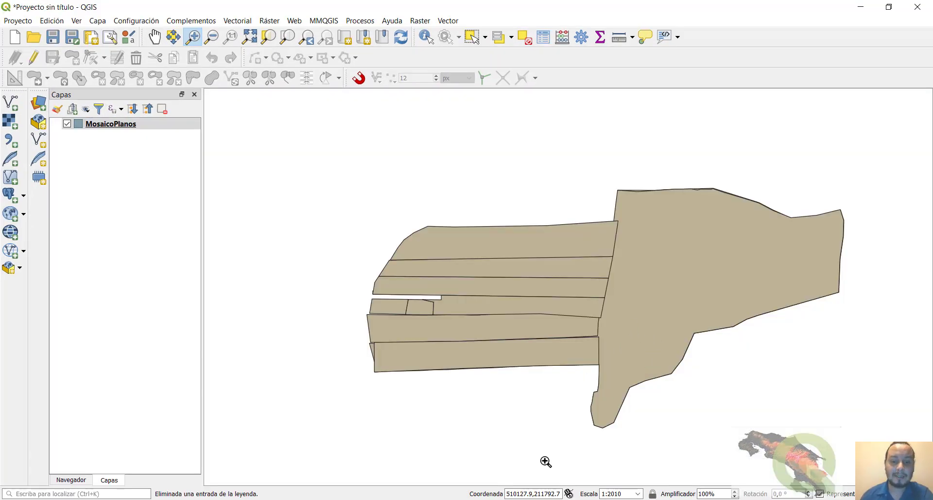
Step: Load MosaicoPlanos.shp from the Ejemplo Con SRC folder in the file explorer into the QGIS project
{"action": "mouse_move", "coordinate": [495, 498]}
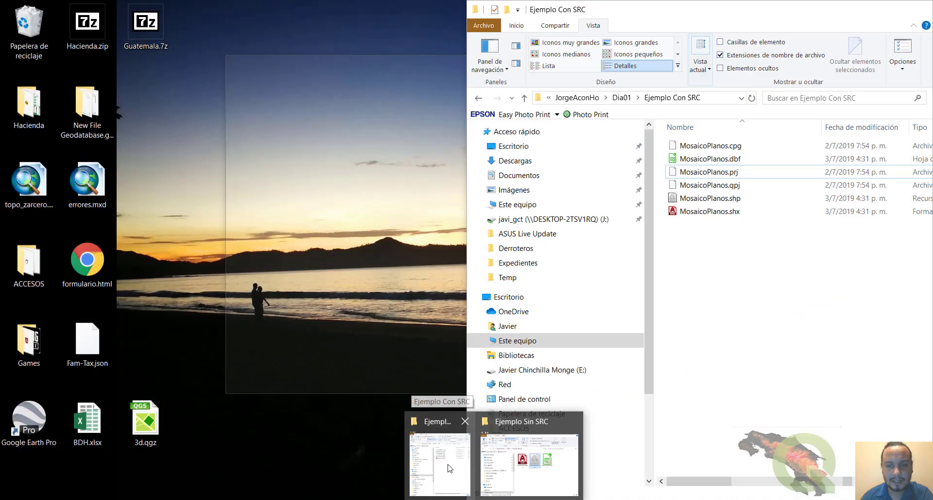
{"action": "left_click", "coordinate": [451, 468]}
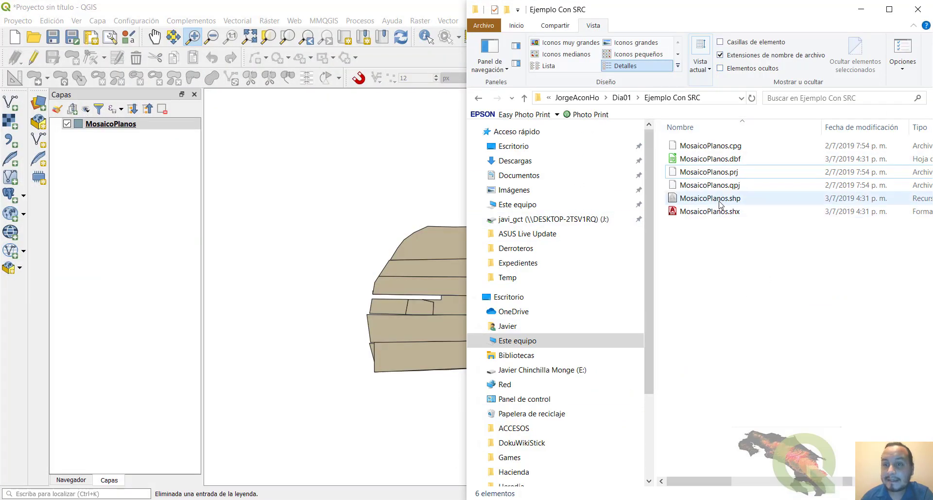
{"action": "left_click", "coordinate": [720, 204]}
{"action": "key", "text": "Up"}
{"action": "key", "text": "Up"}
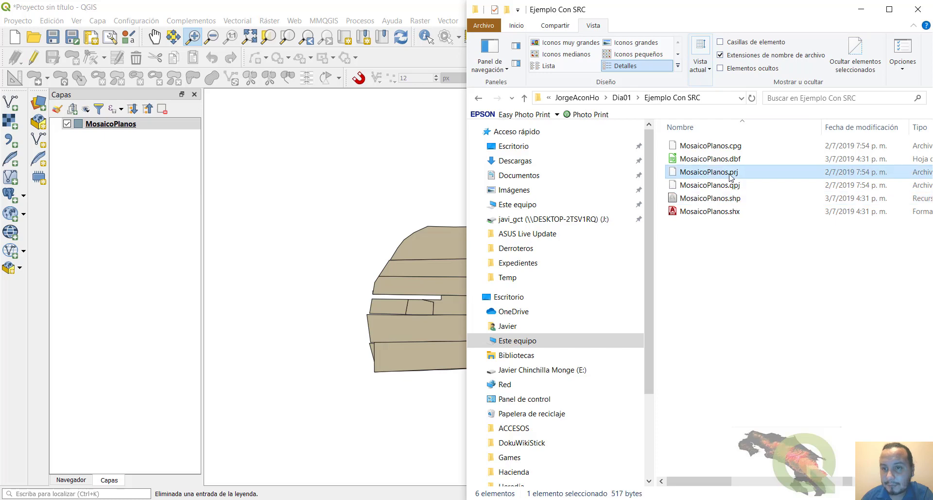
{"action": "left_click_drag", "start_coordinate": [726, 203], "coordinate": [354, 198]}
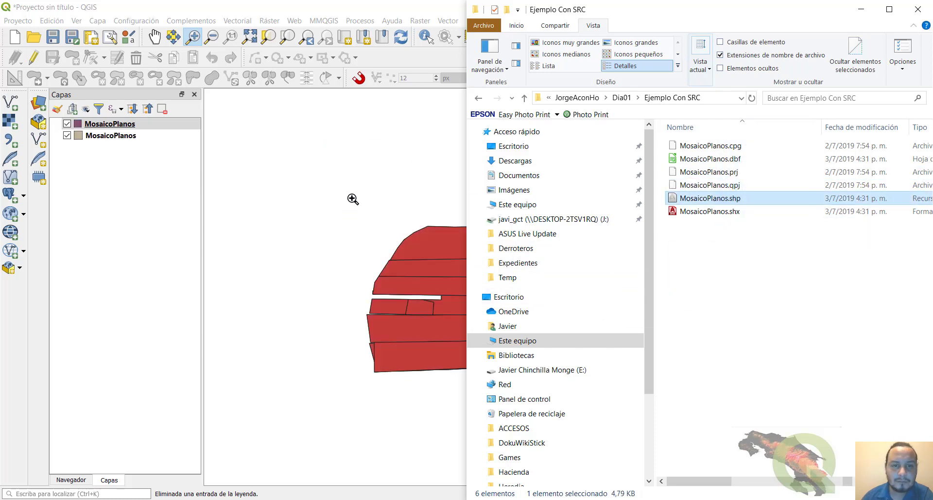
{"action": "double_click", "coordinate": [369, 8]}
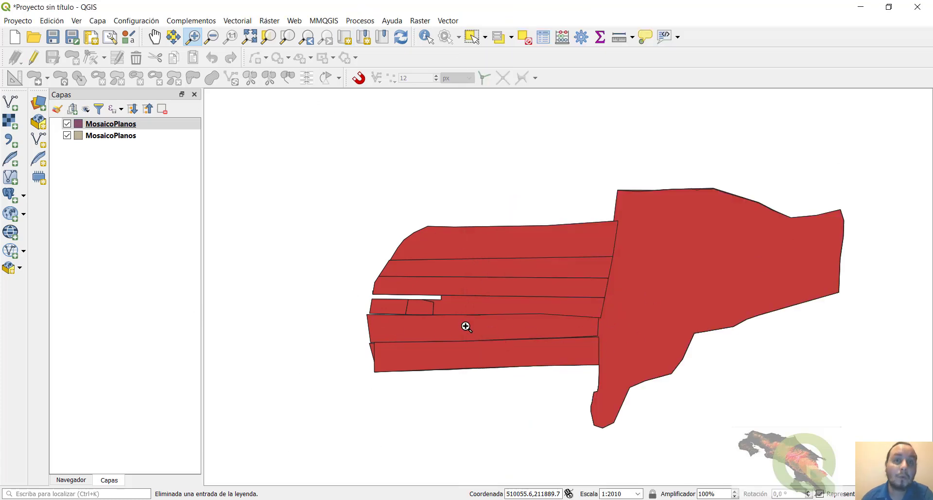
Step: Remove both MosaicoPlanos layers from the project
{"action": "right_click", "coordinate": [132, 129]}
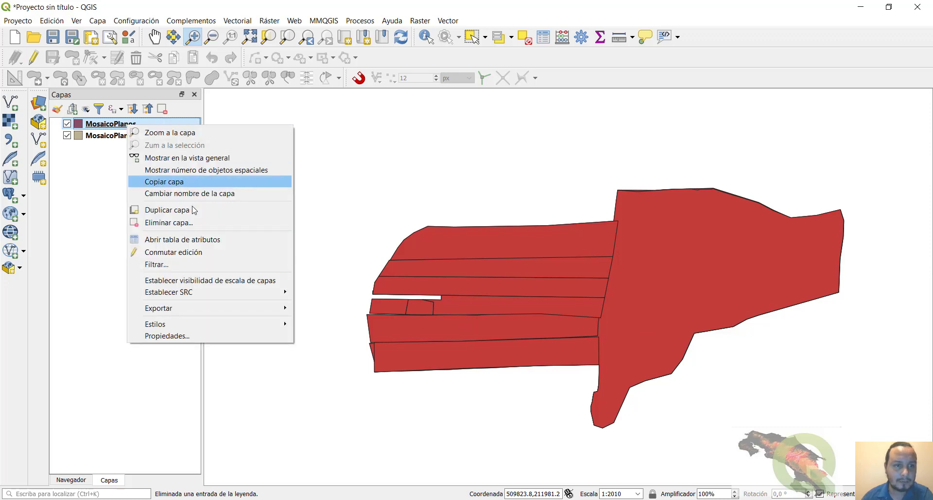
{"action": "left_click", "coordinate": [194, 222]}
{"action": "left_click", "coordinate": [462, 270]}
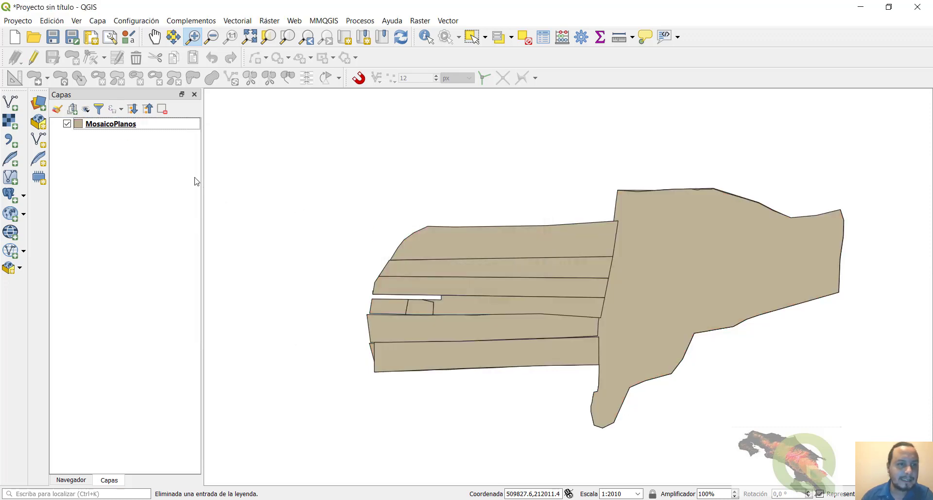
{"action": "right_click", "coordinate": [128, 127]}
{"action": "left_click", "coordinate": [180, 223]}
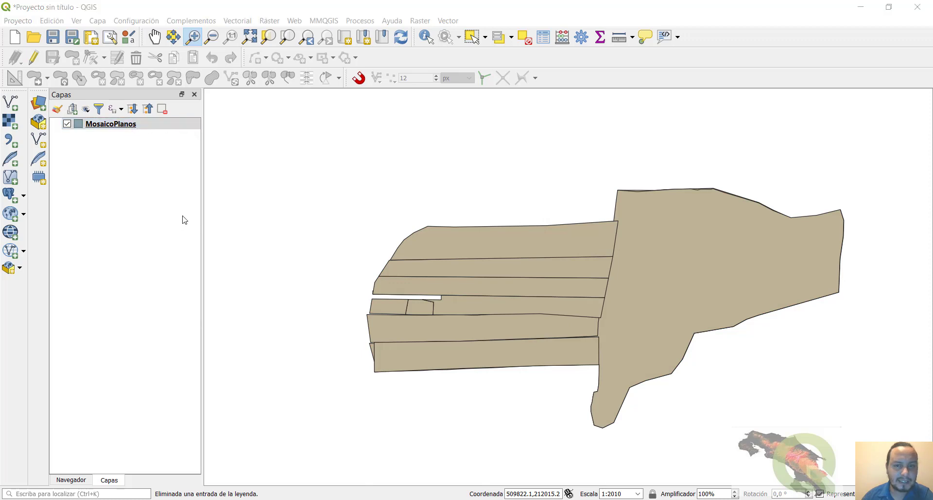
{"action": "left_click", "coordinate": [465, 271]}
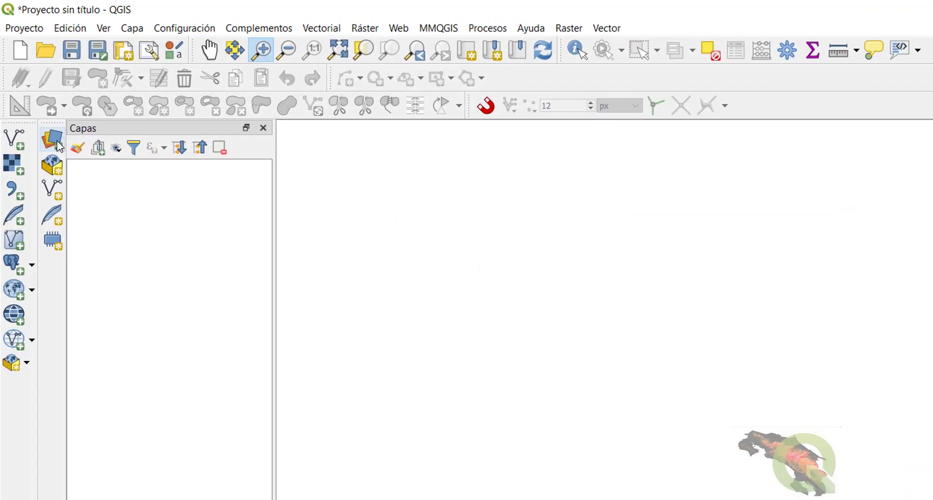
Step: Float the data source manager toolbar over the map and open the manager's vector source settings
{"action": "left_click_drag", "start_coordinate": [68, 154], "coordinate": [372, 248]}
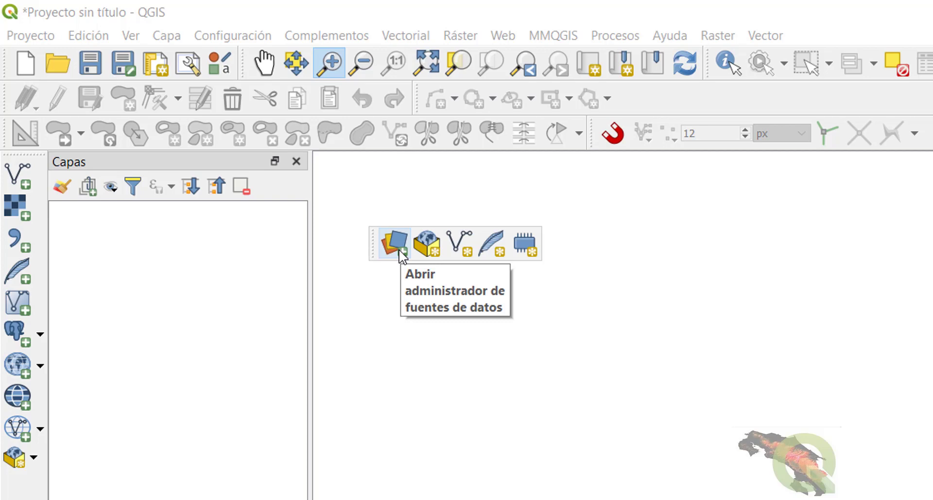
{"action": "left_click", "coordinate": [399, 252]}
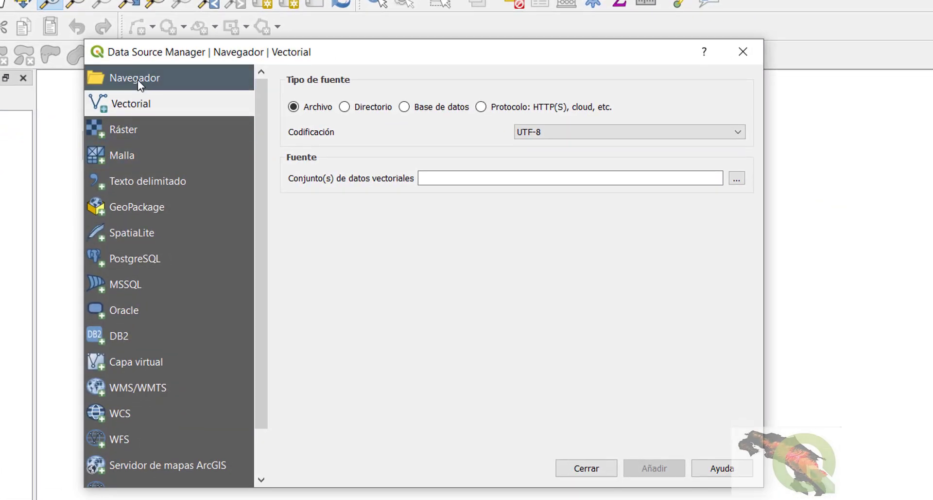
{"action": "left_click", "coordinate": [138, 79]}
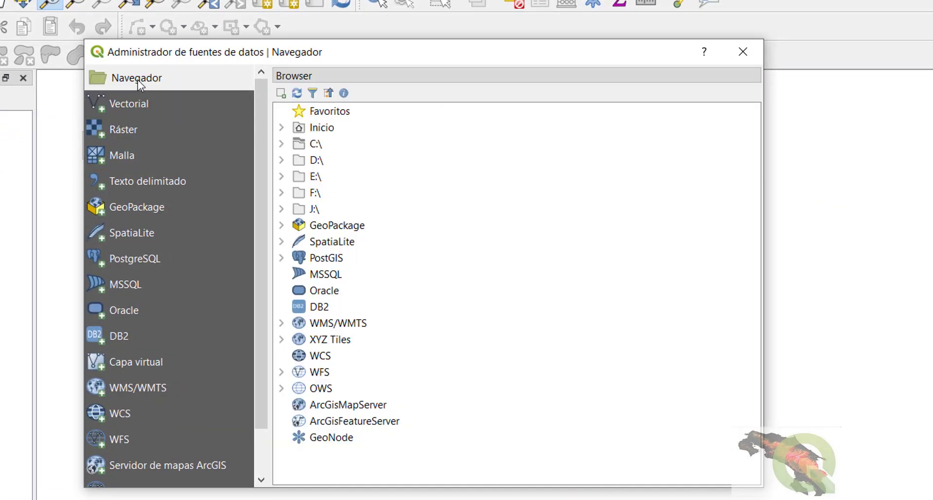
{"action": "left_click", "coordinate": [139, 104]}
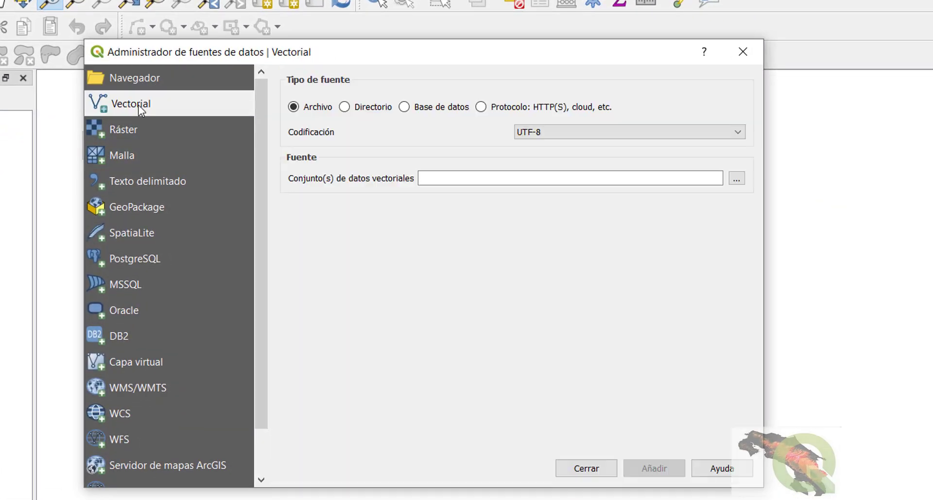
Step: Browse for the vector dataset to the Ejemplo Sin SRC folder inside Dia01 and select MosaicoPlanos.shp
{"action": "left_click", "coordinate": [735, 178]}
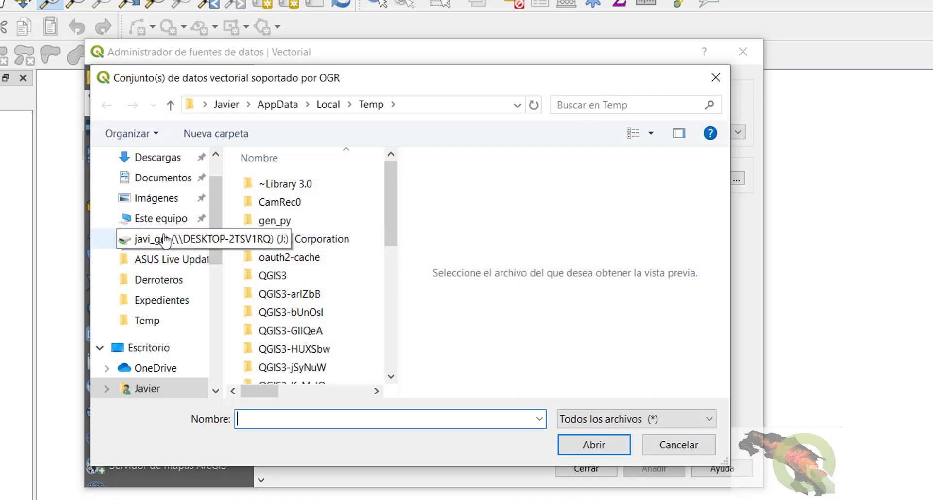
{"action": "left_click", "coordinate": [146, 238]}
{"action": "double_click", "coordinate": [301, 276]}
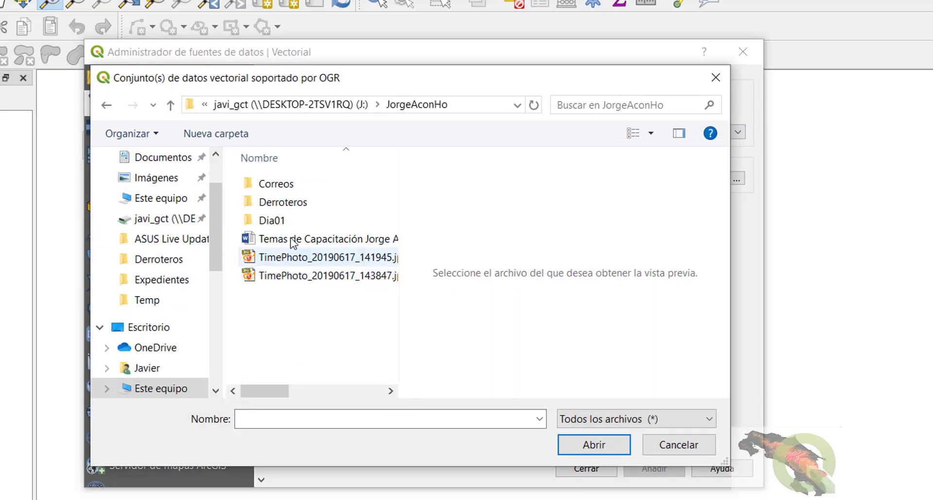
{"action": "double_click", "coordinate": [281, 219]}
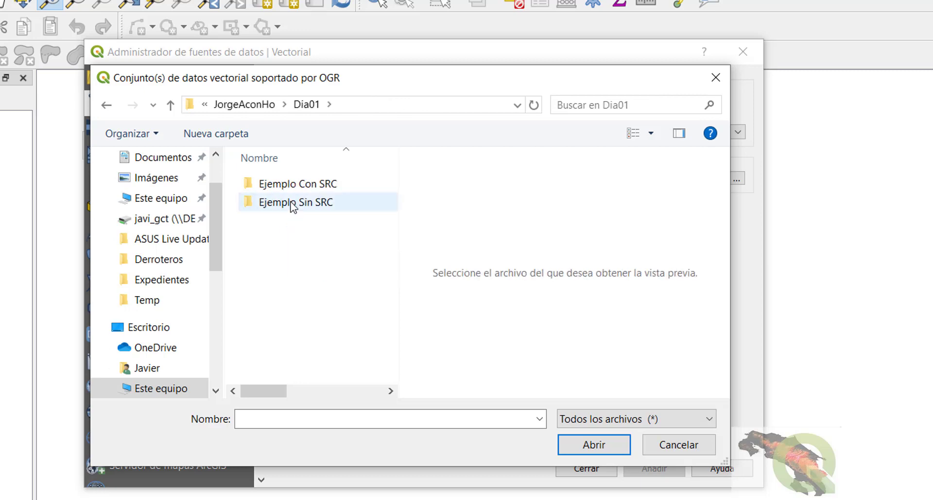
{"action": "double_click", "coordinate": [292, 200]}
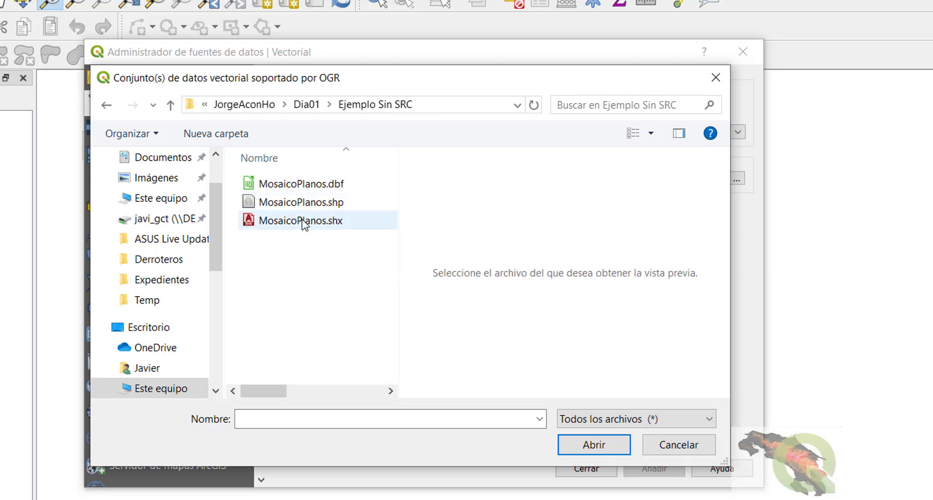
{"action": "left_click", "coordinate": [304, 207]}
Step: Try the Formato Special Use Airspace file filter and restore it to Todos los archivos (*)
{"action": "left_click", "coordinate": [638, 410]}
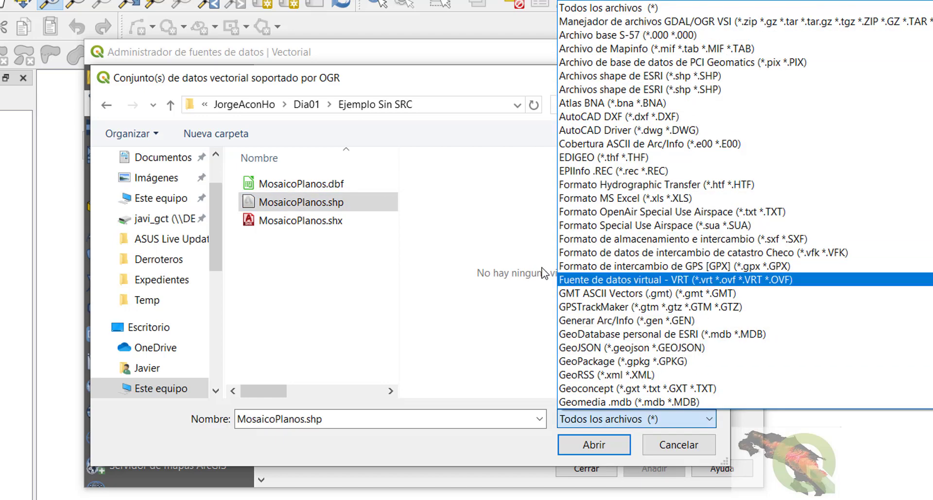
{"action": "left_click", "coordinate": [571, 225]}
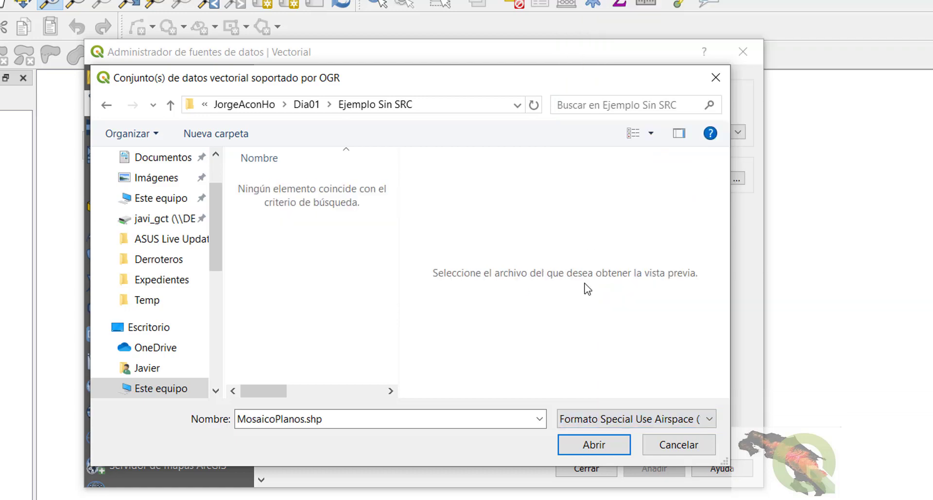
{"action": "left_click", "coordinate": [598, 419]}
{"action": "scroll", "coordinate": [631, 279], "scroll_direction": "up", "scroll_amount": 5}
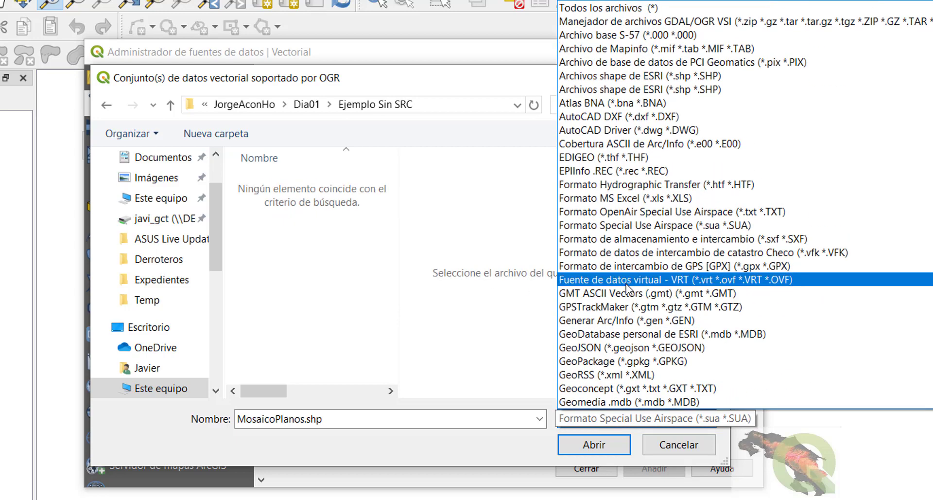
{"action": "left_click", "coordinate": [639, 9]}
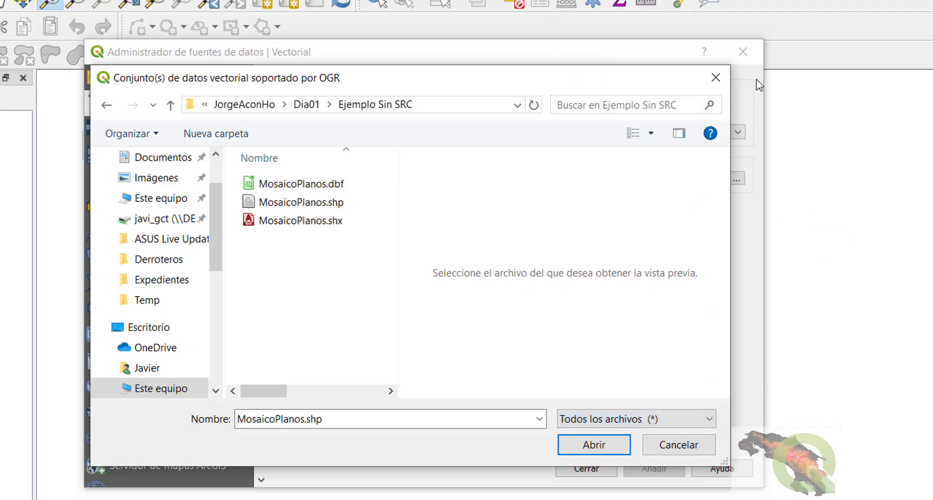
Step: Add MosaicoPlanos.shp as a vector layer with Ocotepeque 1935 / Costa Rica Norte (EPSG:5456) and close the data source manager
{"action": "left_click", "coordinate": [342, 204]}
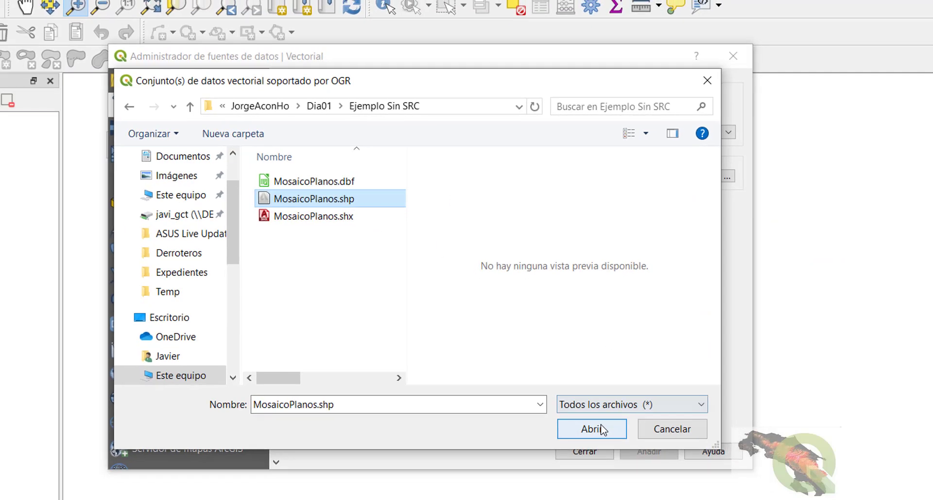
{"action": "left_click", "coordinate": [593, 444]}
{"action": "left_click", "coordinate": [636, 379]}
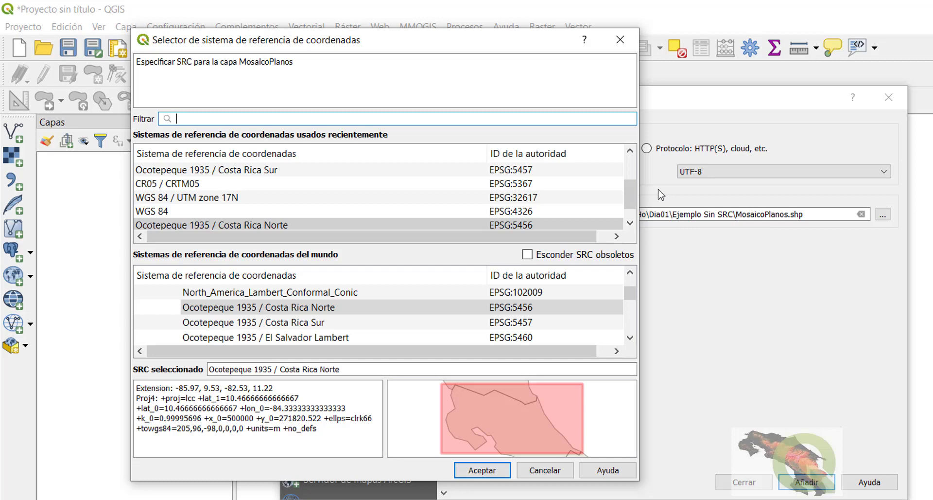
{"action": "left_click", "coordinate": [287, 225]}
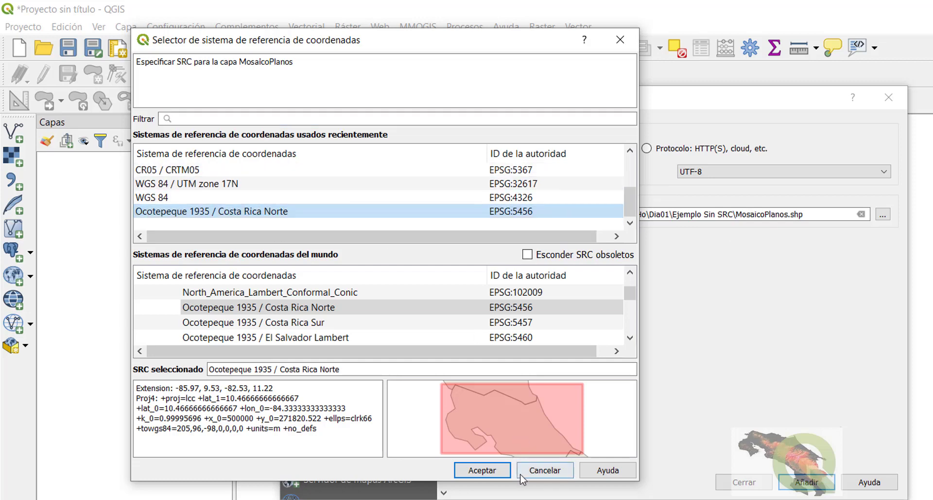
{"action": "left_click", "coordinate": [495, 470]}
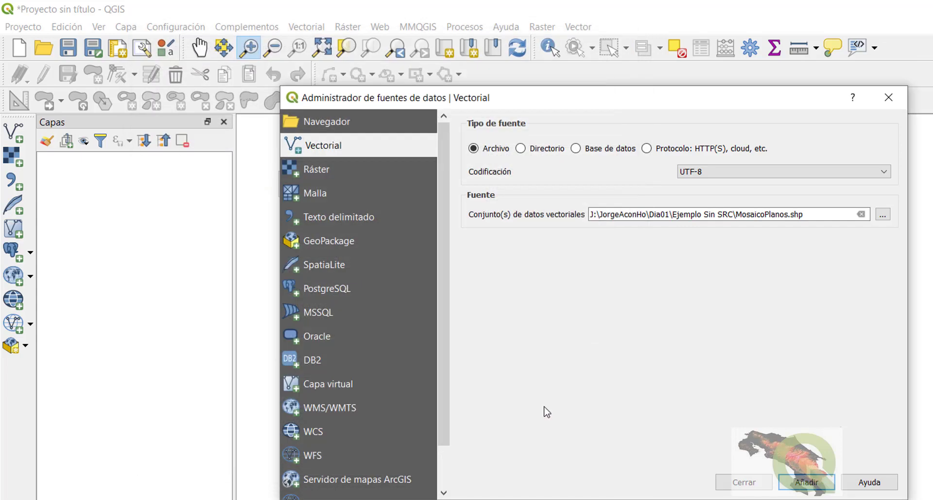
{"action": "left_click", "coordinate": [743, 482]}
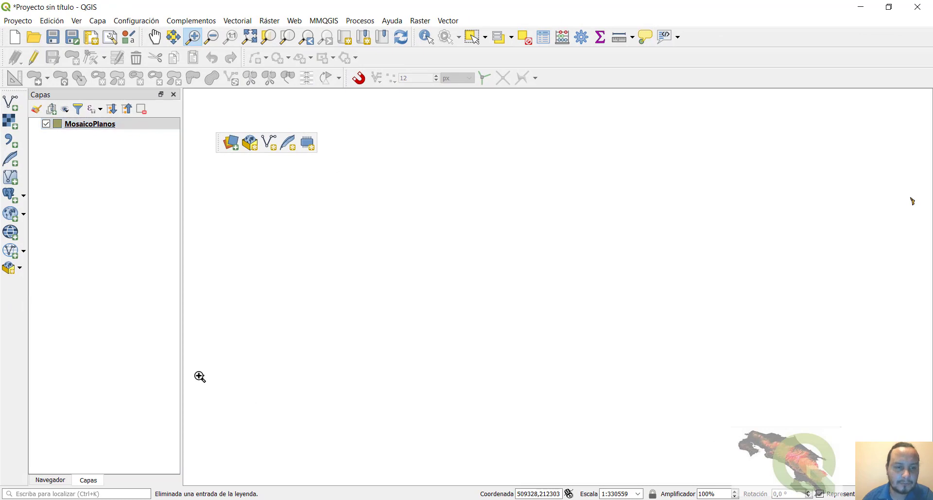
{"action": "left_click_drag", "start_coordinate": [411, 117], "coordinate": [543, 228]}
Step: Load MosaicoPlanos.shp again from the Ejemplo Sin SRC folder in the file explorer, dismissing the coordinate system selector without accepting a system
{"action": "left_click", "coordinate": [486, 499]}
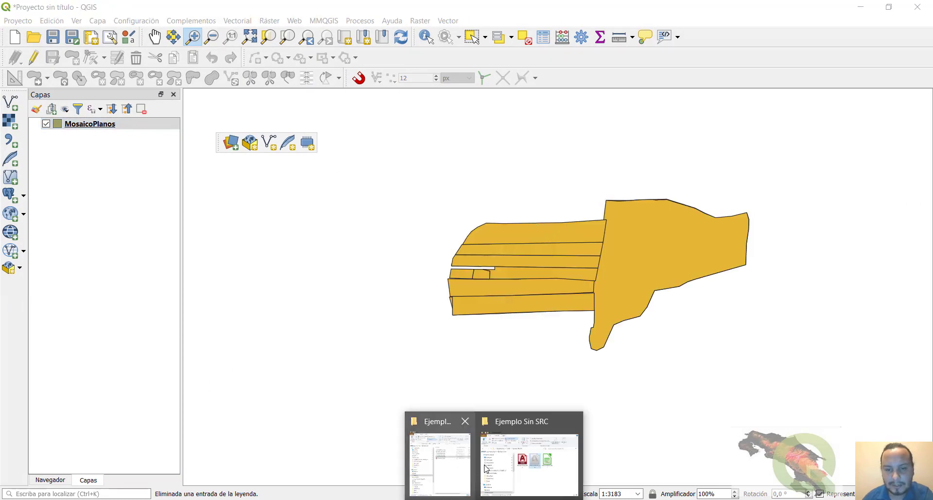
{"action": "left_click", "coordinate": [486, 468]}
{"action": "left_click_drag", "start_coordinate": [601, 199], "coordinate": [246, 262]}
{"action": "left_click", "coordinate": [302, 43]}
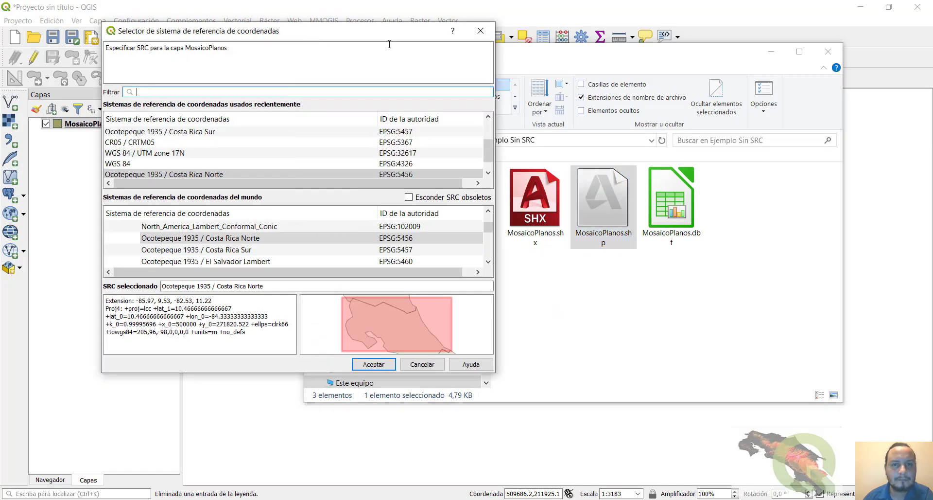
{"action": "left_click", "coordinate": [481, 31]}
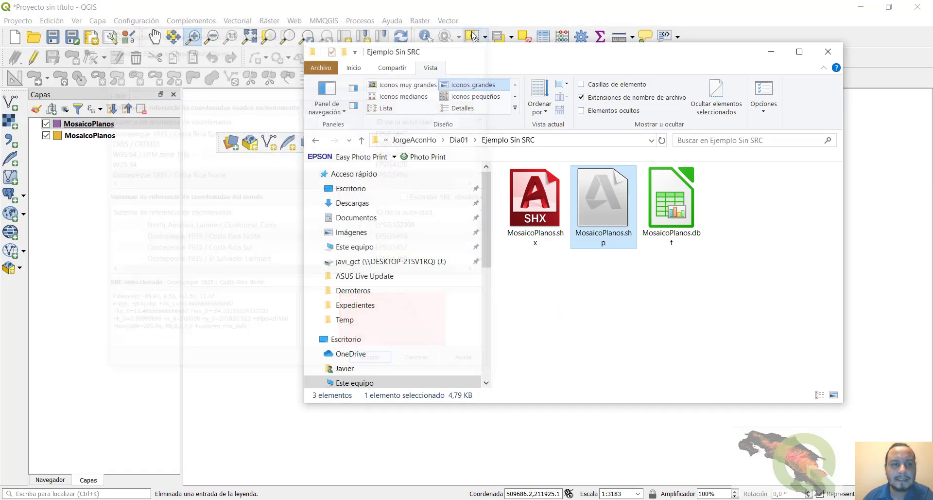
Step: Hide the Administrar capas toolbar and show it again
{"action": "left_click", "coordinate": [212, 8]}
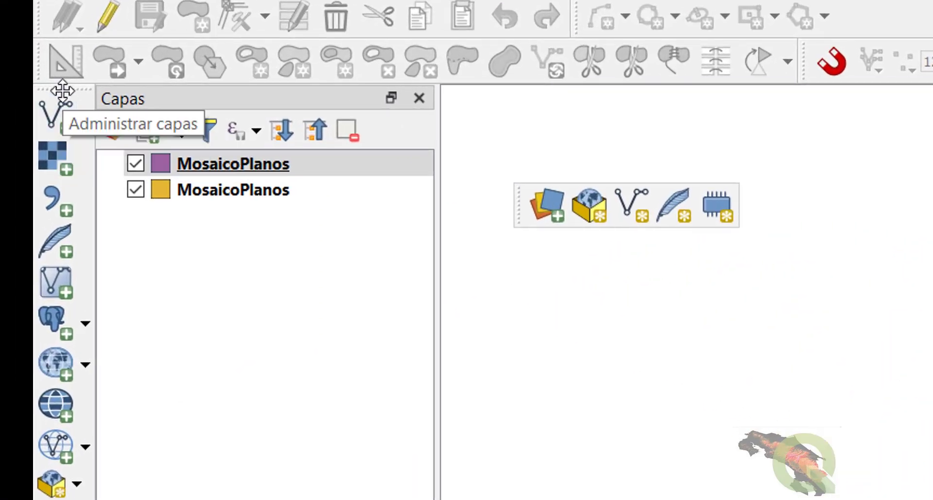
{"action": "left_click_drag", "start_coordinate": [63, 90], "coordinate": [63, 197]}
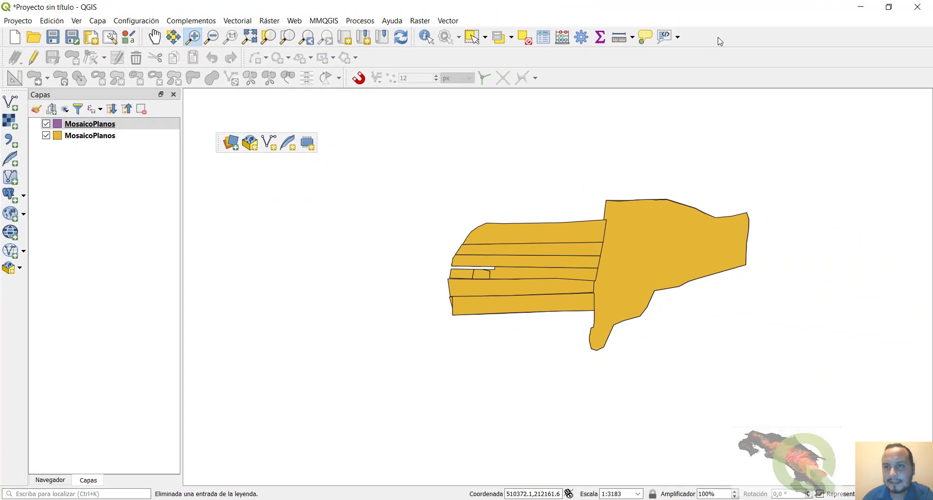
{"action": "right_click", "coordinate": [719, 39]}
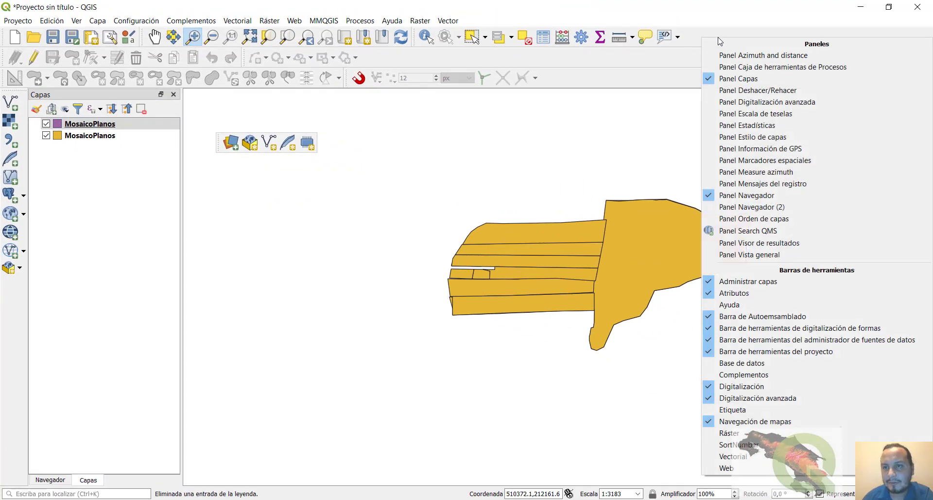
{"action": "left_click", "coordinate": [745, 283]}
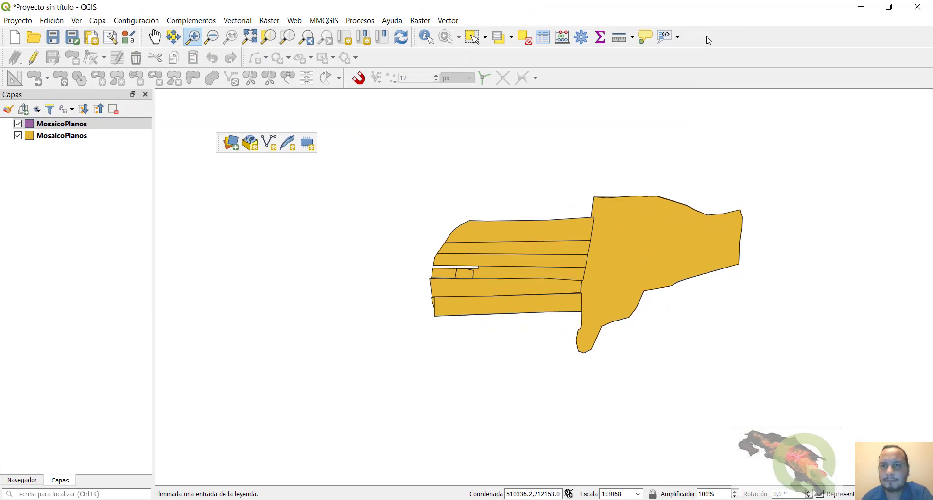
{"action": "right_click", "coordinate": [706, 38]}
{"action": "left_click", "coordinate": [85, 23]}
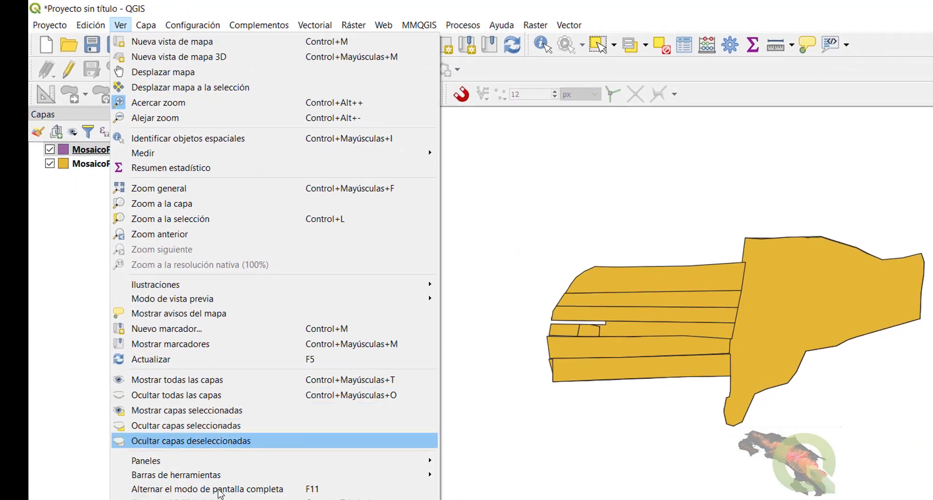
{"action": "mouse_move", "coordinate": [272, 475]}
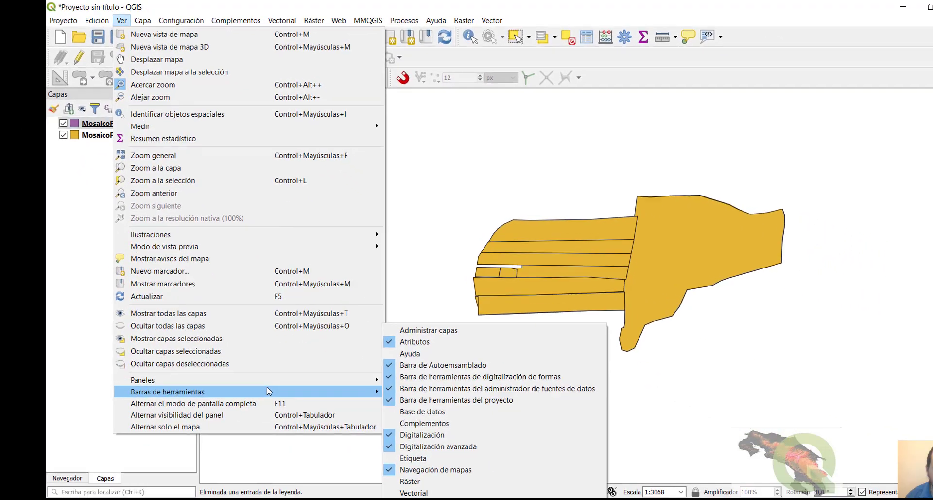
{"action": "mouse_move", "coordinate": [365, 386]}
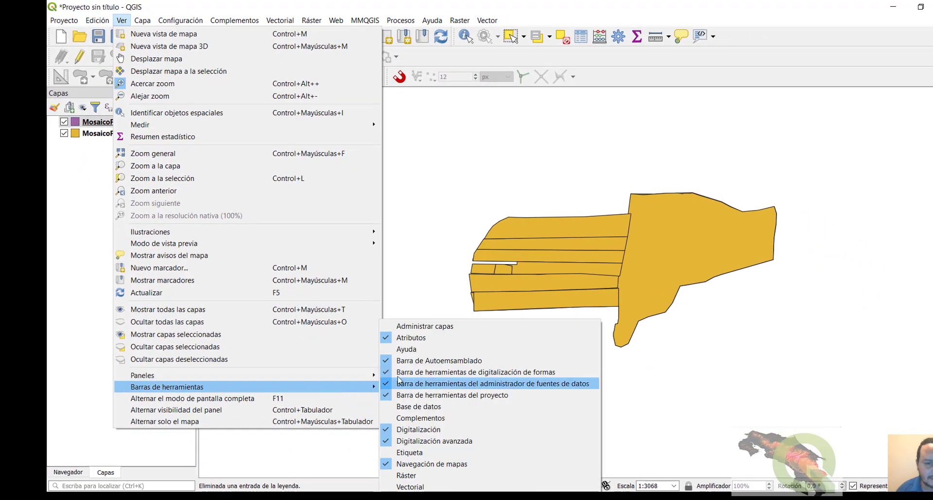
{"action": "left_click", "coordinate": [420, 331]}
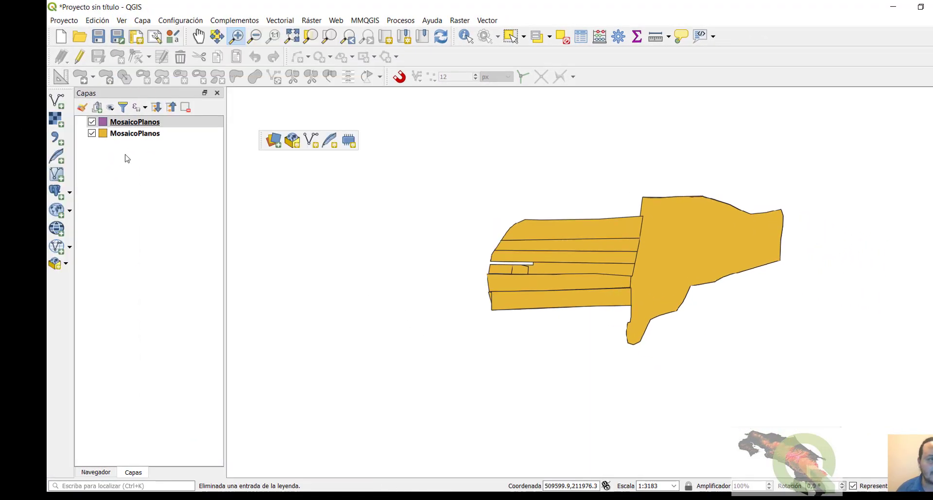
Step: Review the vector data source options and the dataset files in the Ejemplo Sin SRC folder, closing both dialogs without adding a layer
{"action": "left_click", "coordinate": [61, 103]}
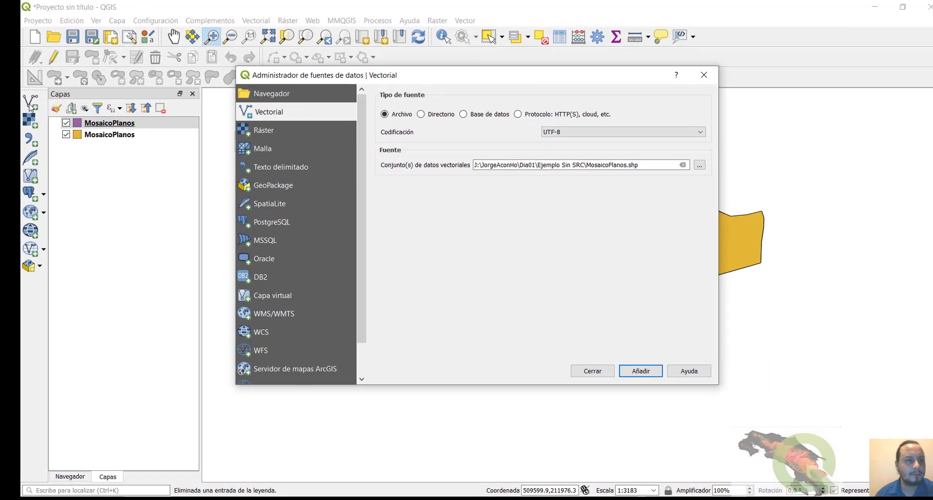
{"action": "key", "text": "Escape"}
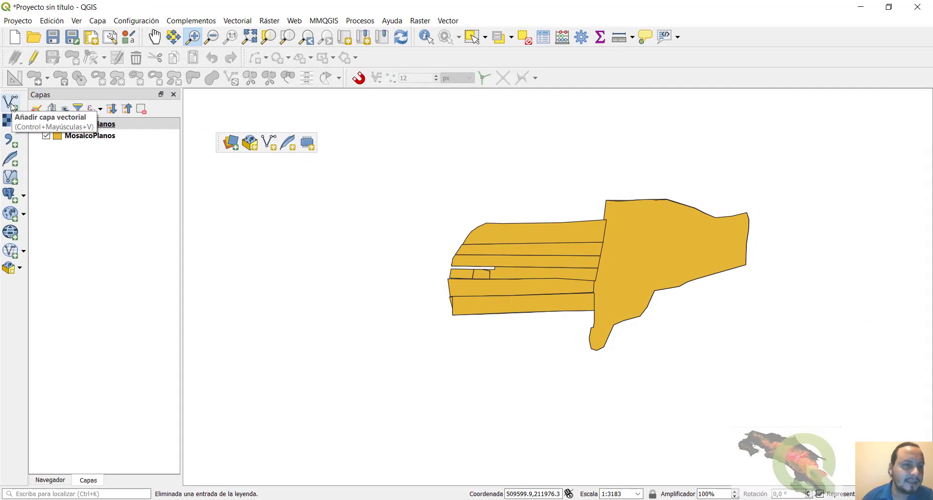
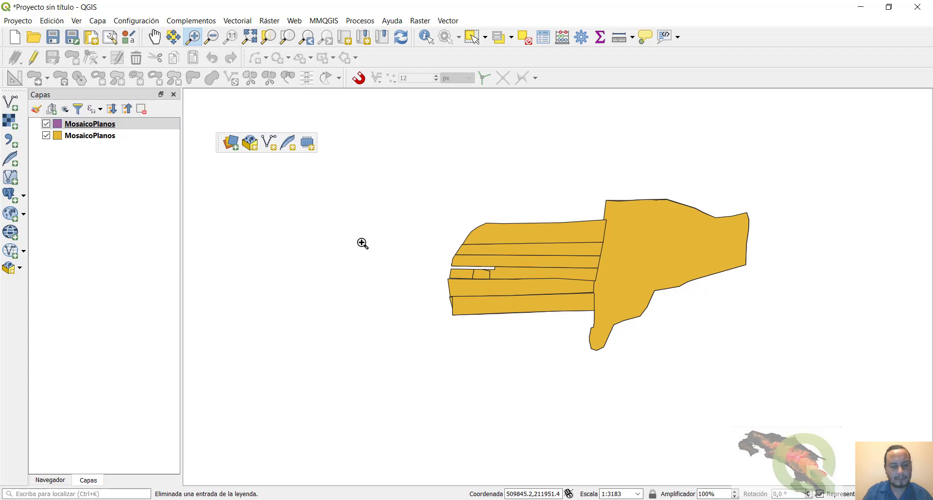
{"action": "left_click", "coordinate": [11, 103]}
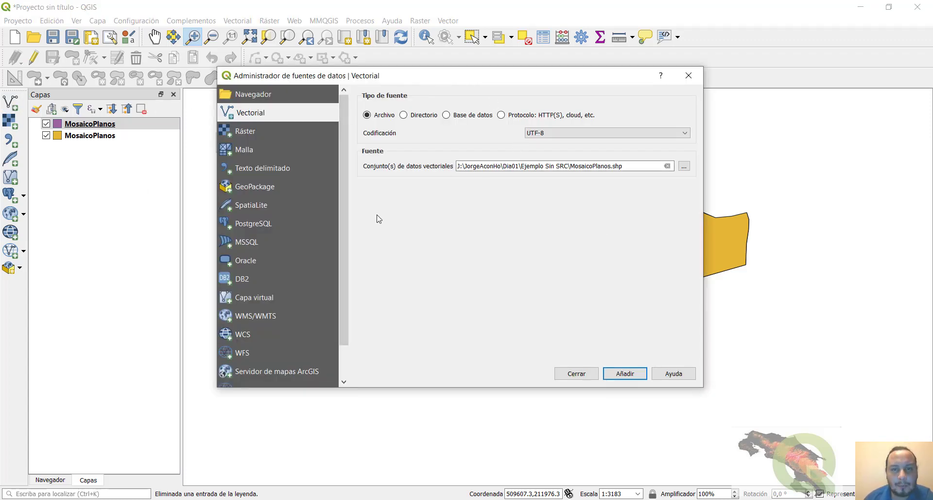
{"action": "left_click", "coordinate": [685, 168]}
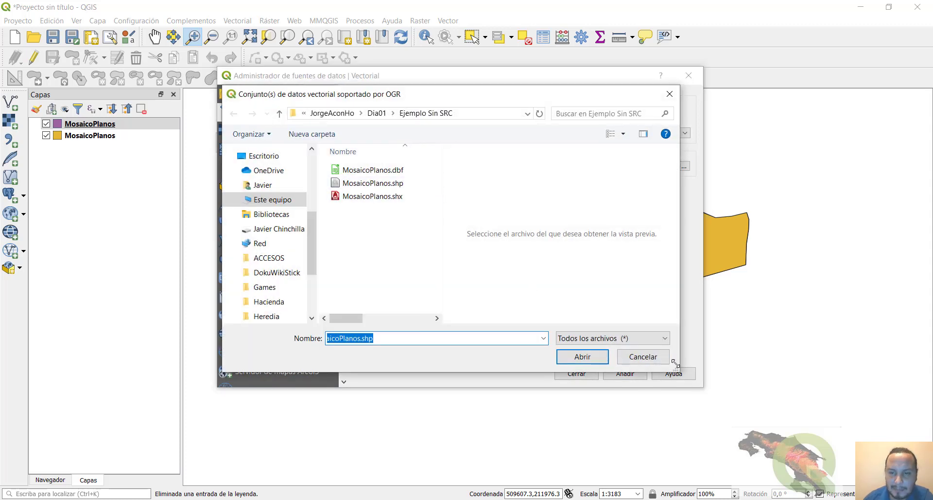
{"action": "left_click", "coordinate": [653, 356]}
{"action": "left_click", "coordinate": [578, 374]}
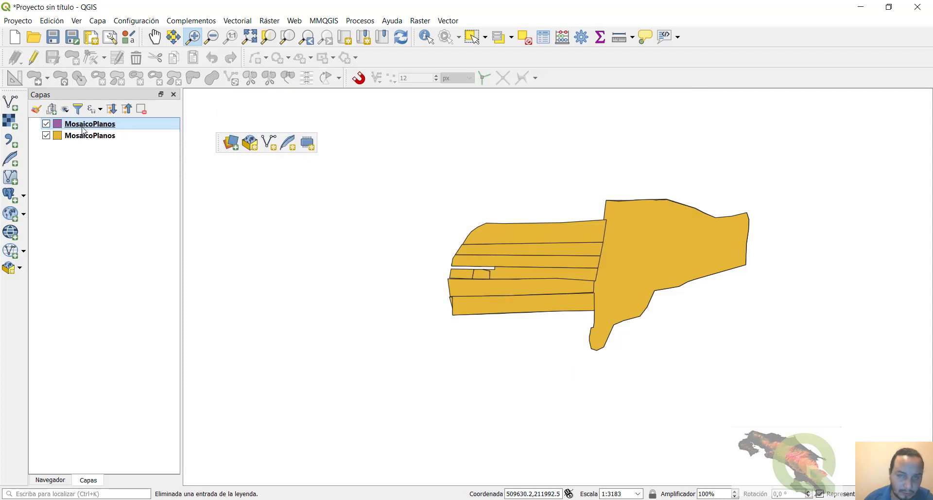
Step: Dock the floating data source manager toolbar vertically between the layer management toolbar and the layer list
{"action": "mouse_move", "coordinate": [84, 130]}
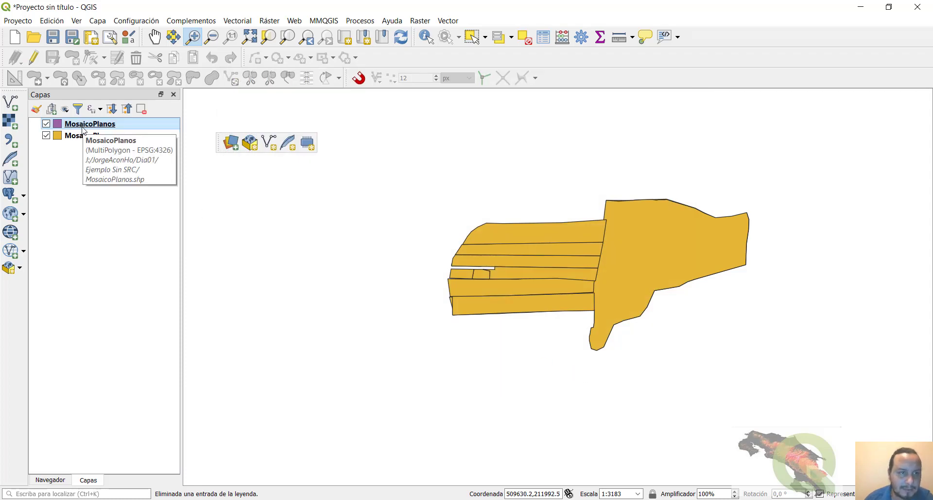
{"action": "left_click", "coordinate": [217, 142]}
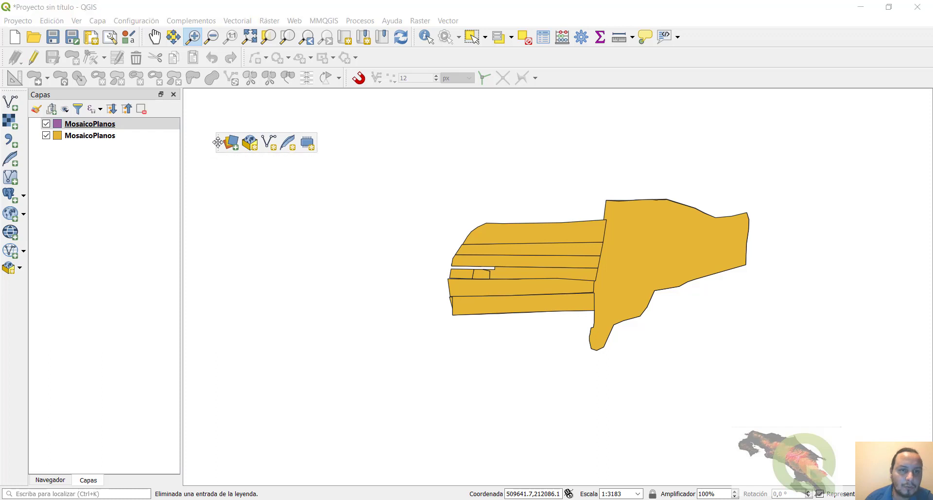
{"action": "left_click_drag", "start_coordinate": [218, 142], "coordinate": [36, 111]}
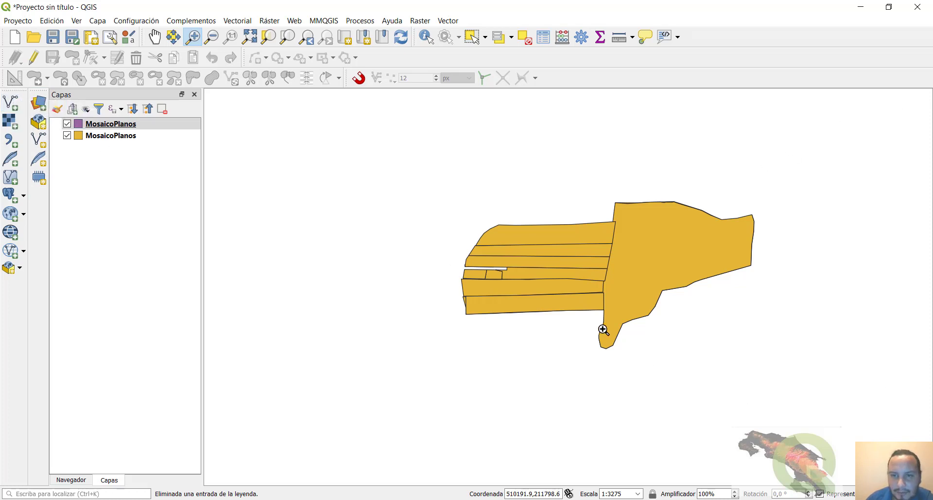
{"action": "left_click", "coordinate": [98, 21]}
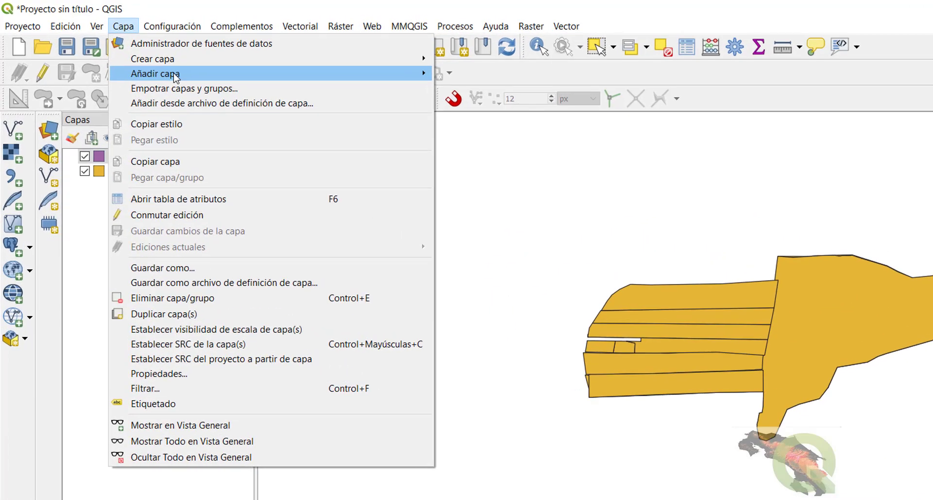
{"action": "mouse_move", "coordinate": [148, 59]}
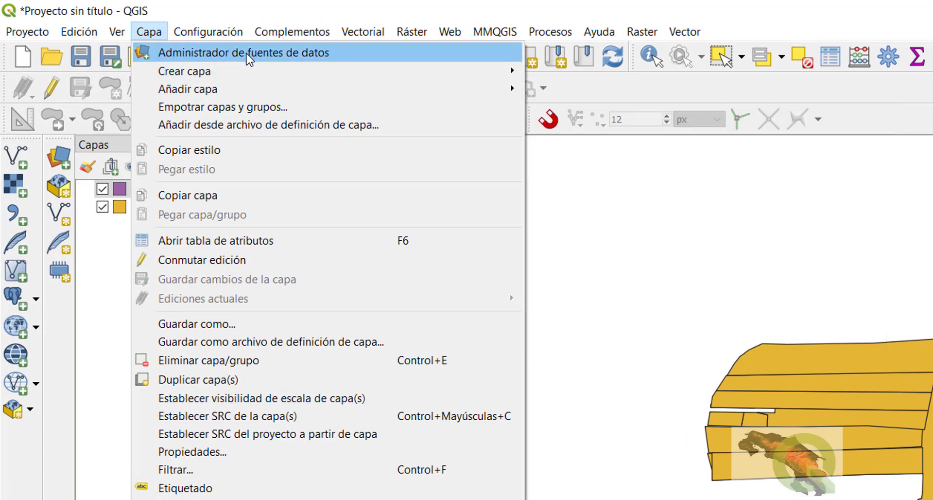
{"action": "mouse_move", "coordinate": [234, 32]}
{"action": "key", "text": "Escape"}
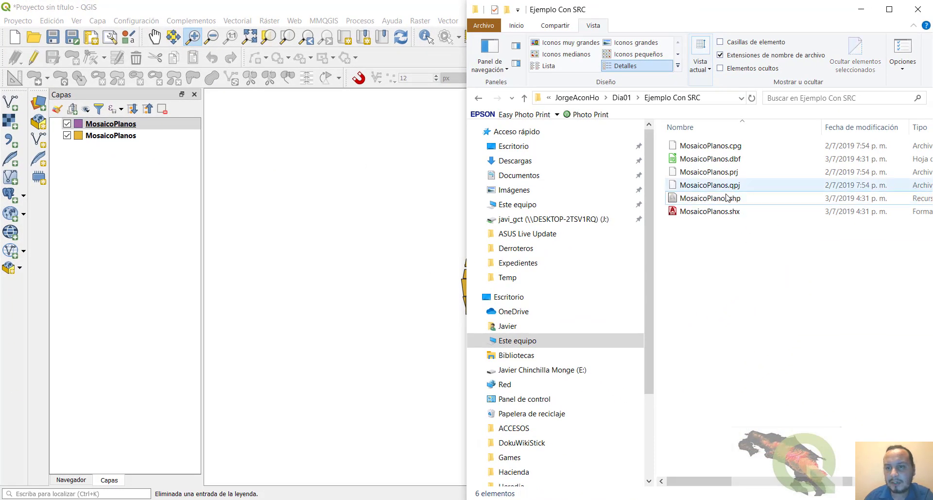
Step: Load MosaicoPlanos.shp into the map from the Ejemplo Con SRC folder in the file explorer and return to the project
{"action": "left_click_drag", "start_coordinate": [727, 200], "coordinate": [350, 231]}
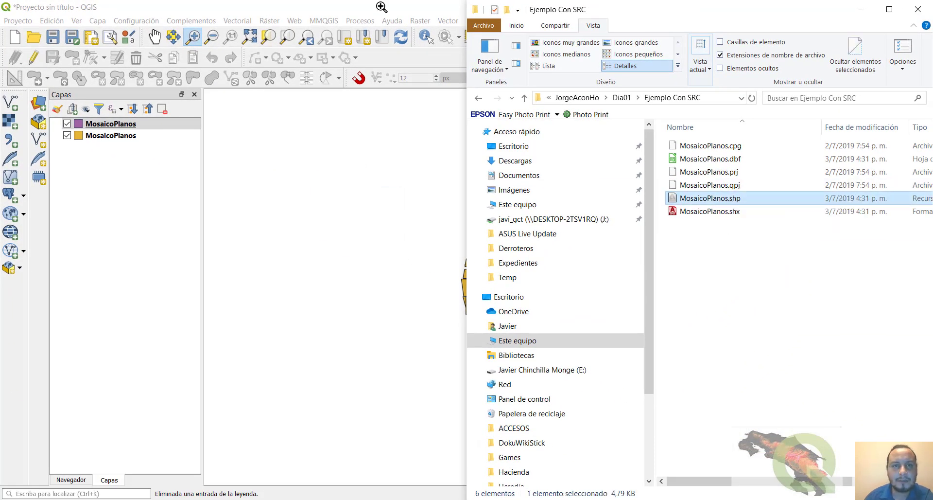
{"action": "double_click", "coordinate": [382, 6]}
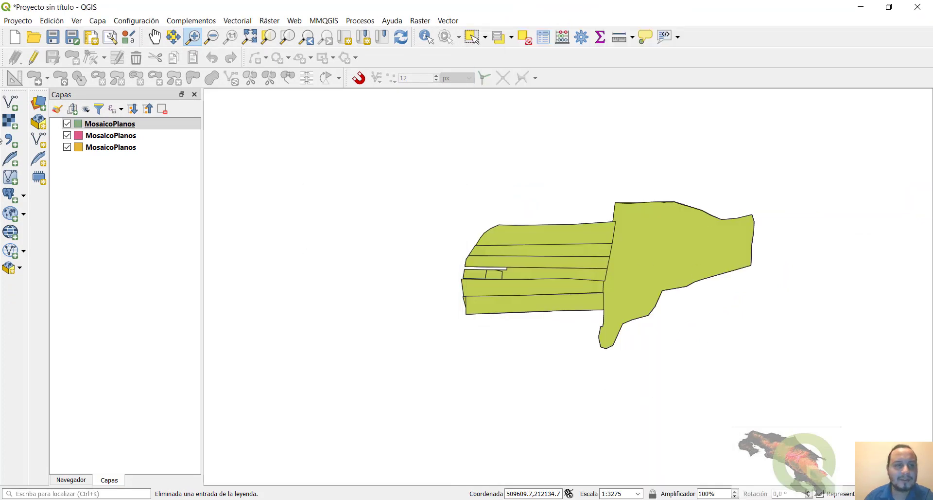
Step: Compare the MosaicoPlanos layers by switching their visibility, leaving only the green layer from Ejemplo Con SRC shown
{"action": "left_click", "coordinate": [67, 136]}
{"action": "left_click", "coordinate": [67, 123]}
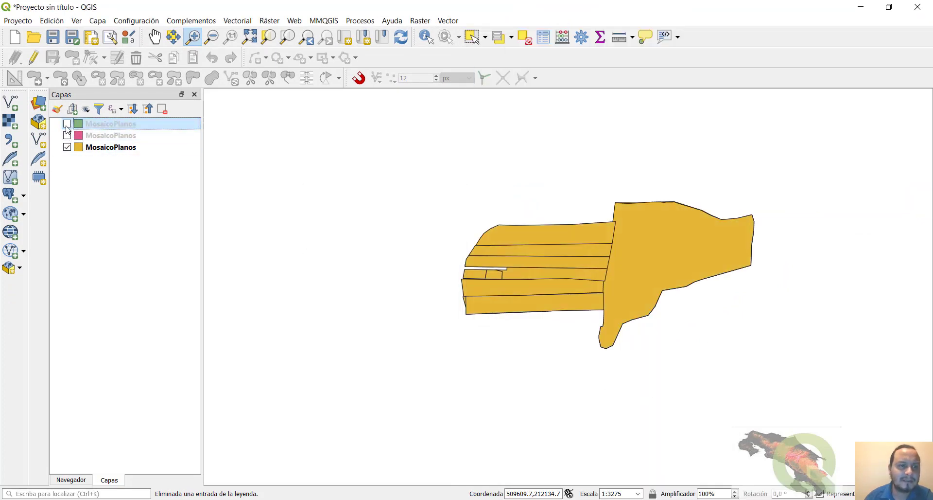
{"action": "left_click", "coordinate": [67, 124]}
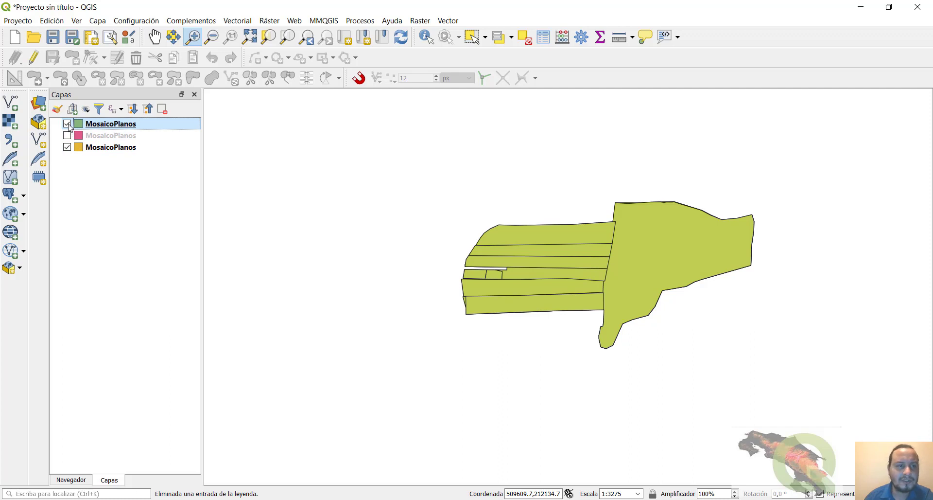
{"action": "left_click", "coordinate": [67, 124]}
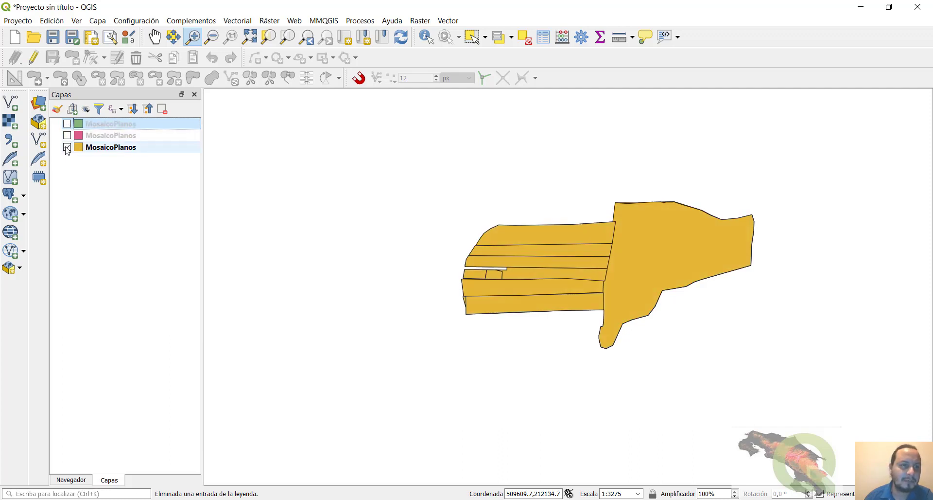
{"action": "left_click", "coordinate": [67, 147]}
{"action": "left_click", "coordinate": [67, 123]}
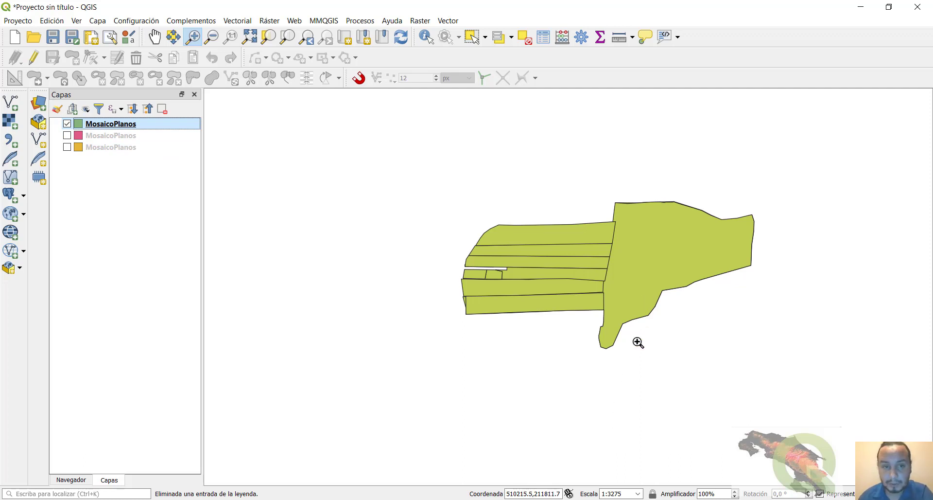
Step: Examine the SRC settings in the program options, including the default system for new projects, and cancel without changes
{"action": "left_click", "coordinate": [135, 22]}
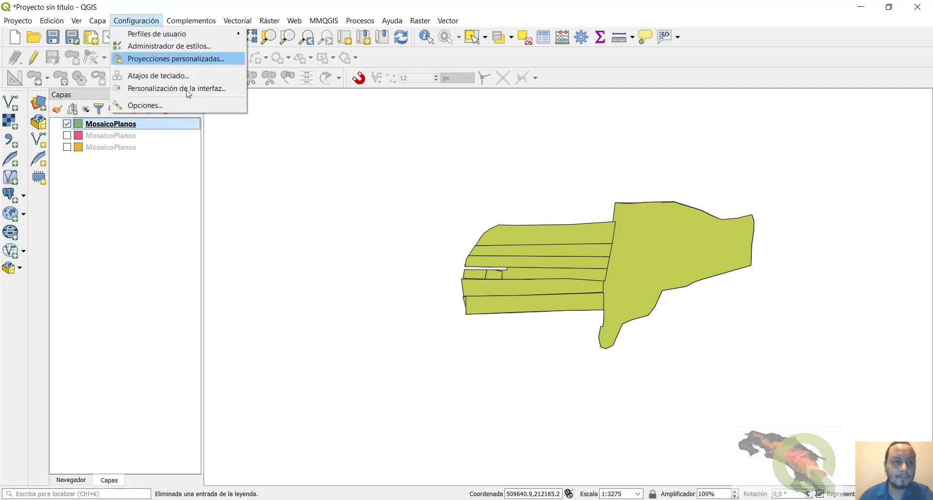
{"action": "left_click", "coordinate": [183, 109]}
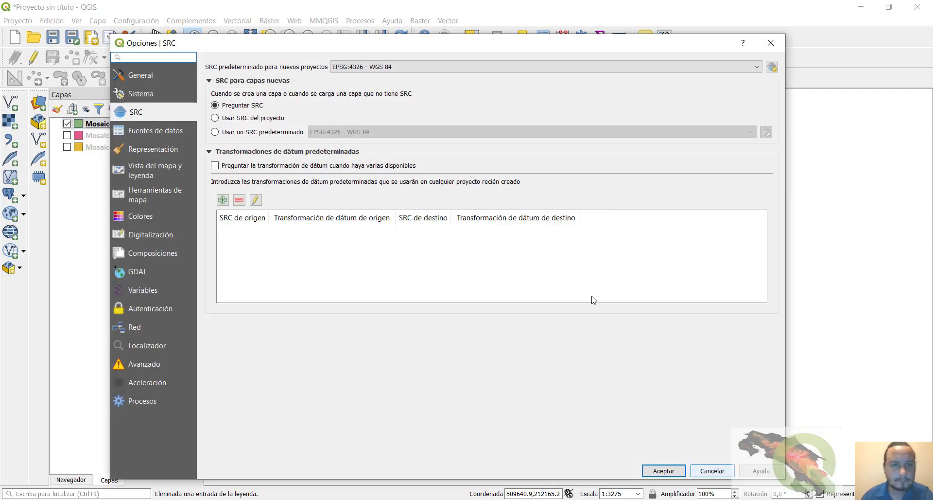
{"action": "left_click", "coordinate": [359, 68]}
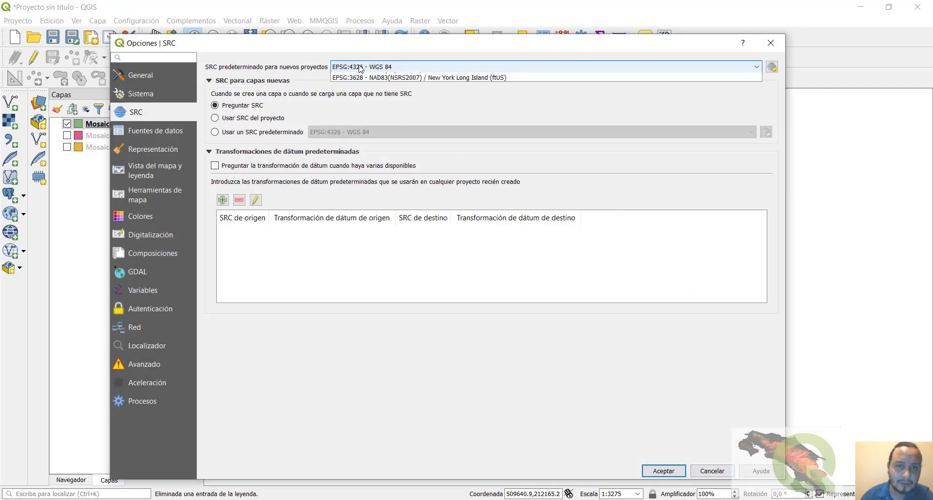
{"action": "left_click", "coordinate": [326, 47]}
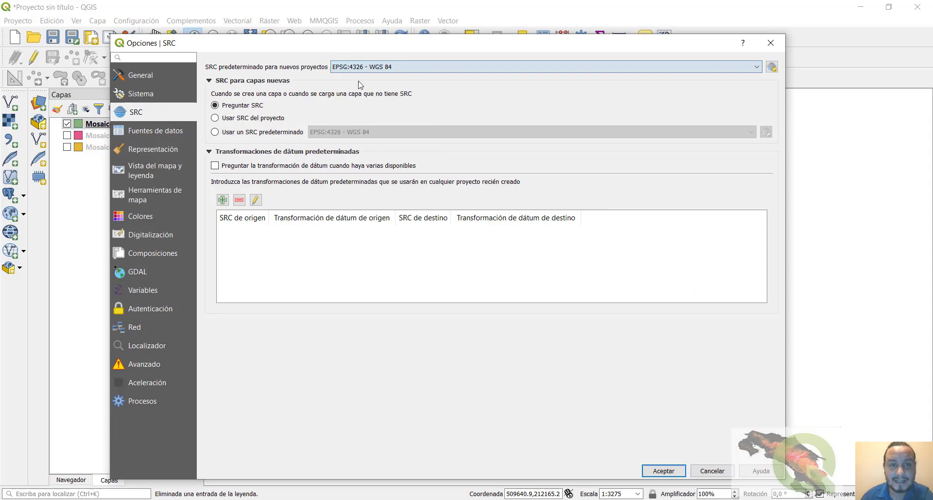
{"action": "left_click", "coordinate": [712, 470]}
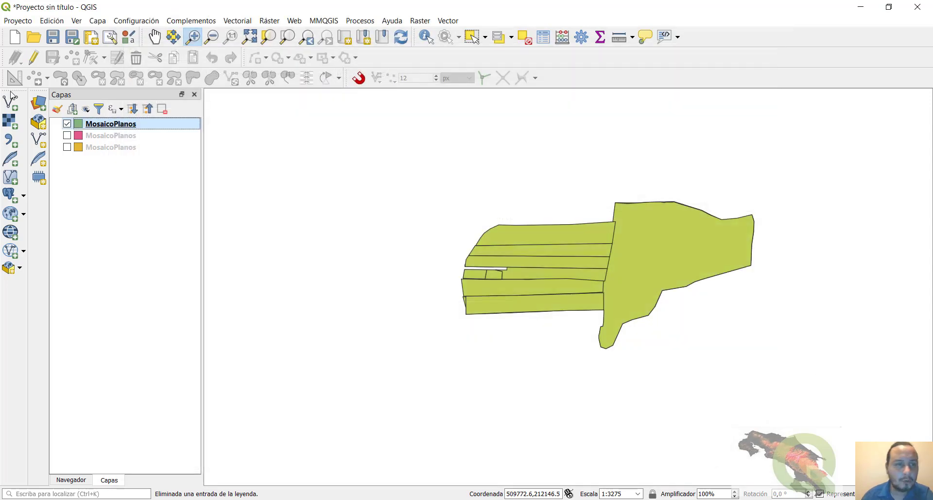
{"action": "left_click", "coordinate": [67, 124]}
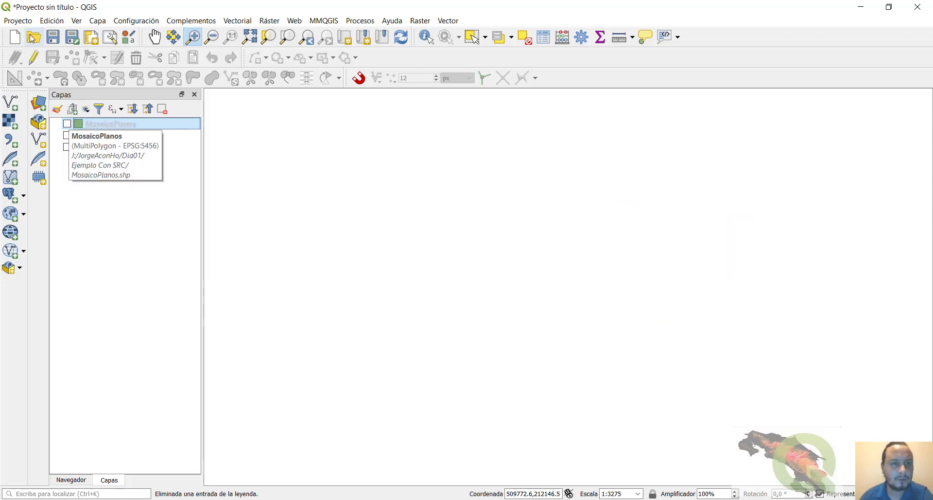
{"action": "left_click", "coordinate": [68, 124]}
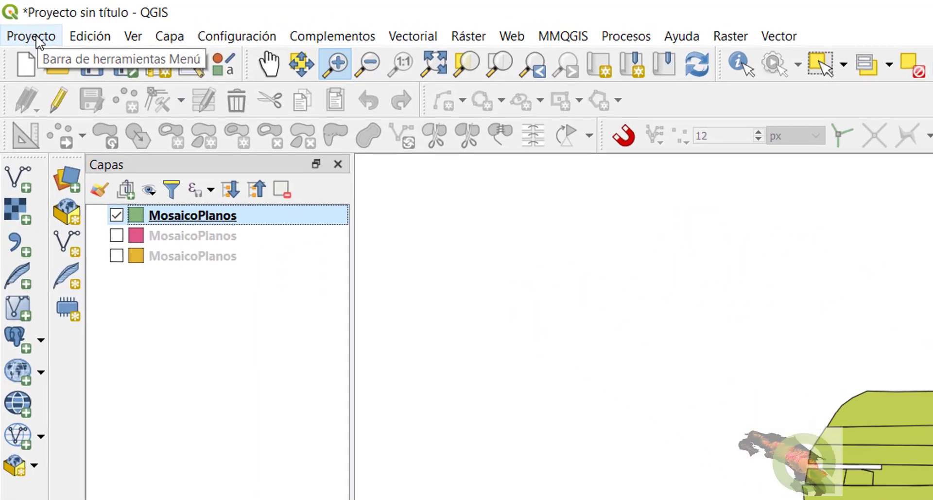
Step: Set the project's background colour to black in the general project properties and accept the change
{"action": "left_click", "coordinate": [22, 22]}
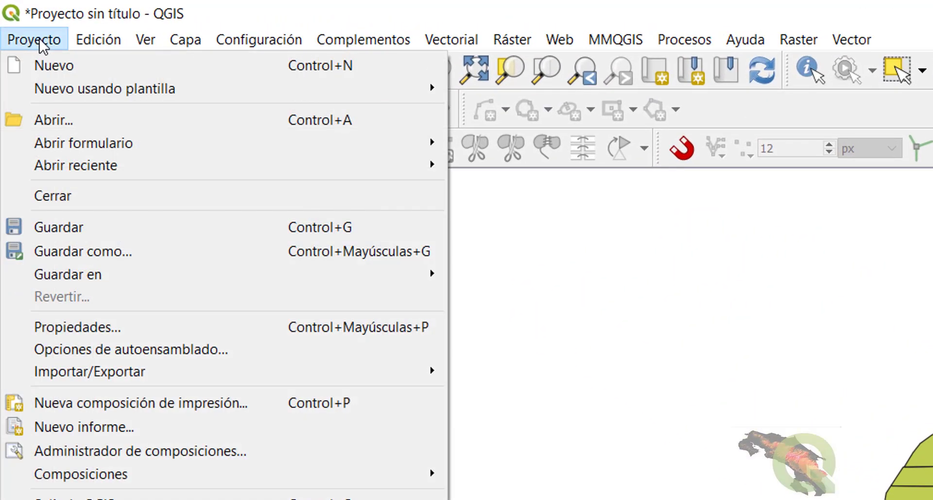
{"action": "left_click", "coordinate": [92, 326]}
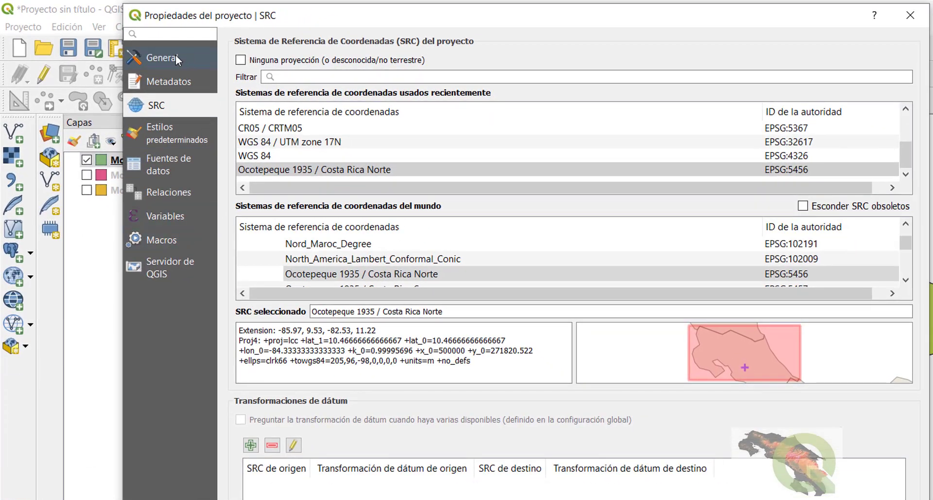
{"action": "left_click", "coordinate": [176, 57]}
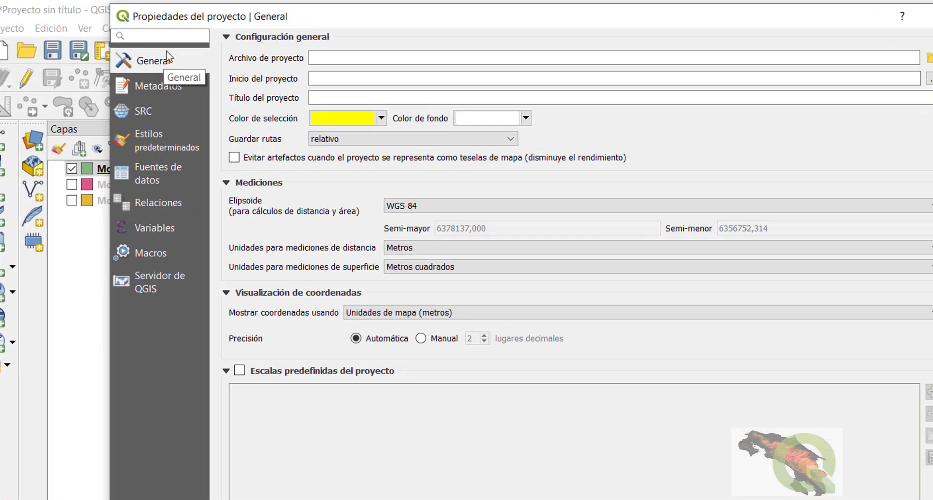
{"action": "left_click", "coordinate": [525, 117]}
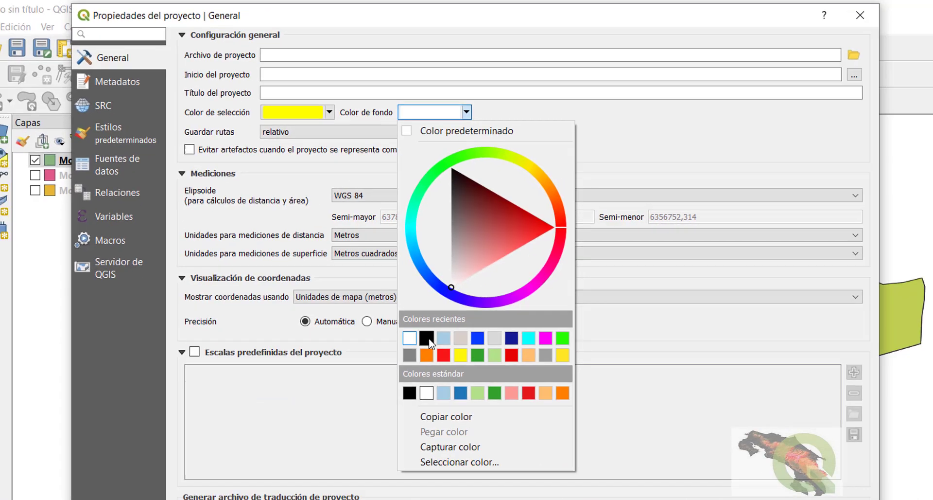
{"action": "left_click", "coordinate": [522, 465]}
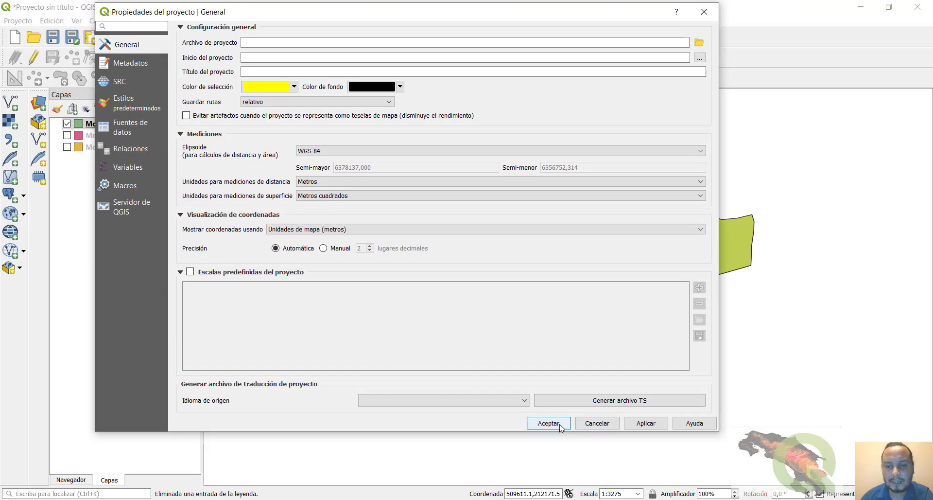
{"action": "left_click", "coordinate": [559, 424]}
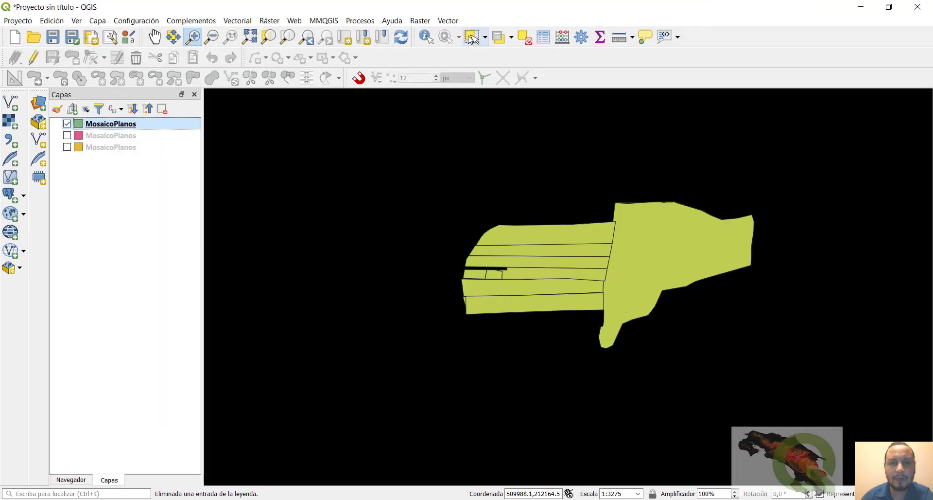
Step: Leave only the orange MosaicoPlanos layer shown and select its large eastern parcel with an area selection
{"action": "left_click", "coordinate": [472, 38]}
{"action": "left_click", "coordinate": [67, 123]}
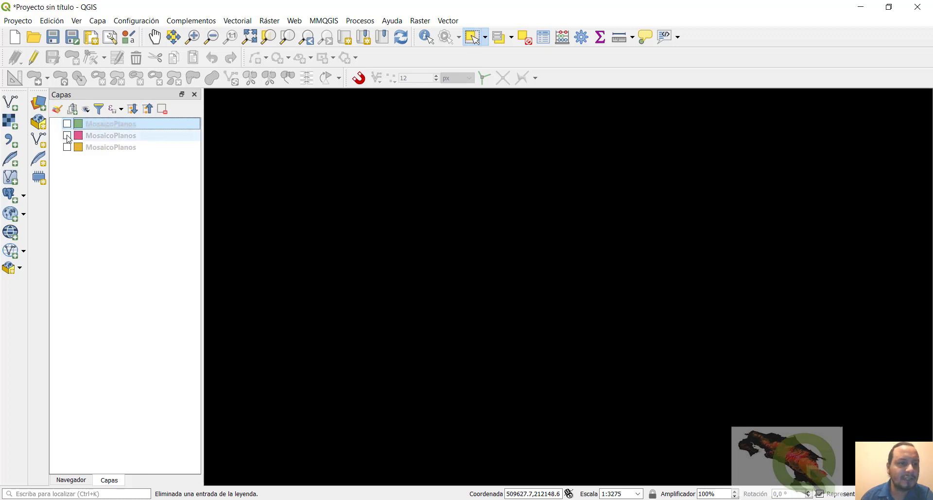
{"action": "left_click", "coordinate": [67, 136]}
{"action": "left_click", "coordinate": [67, 145]}
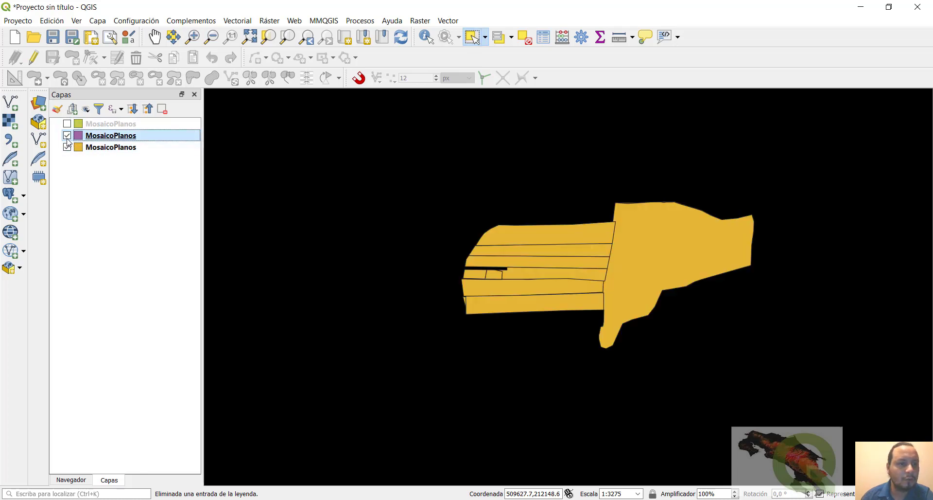
{"action": "left_click", "coordinate": [67, 136]}
{"action": "left_click", "coordinate": [95, 147]}
{"action": "left_click_drag", "start_coordinate": [663, 233], "coordinate": [706, 283]}
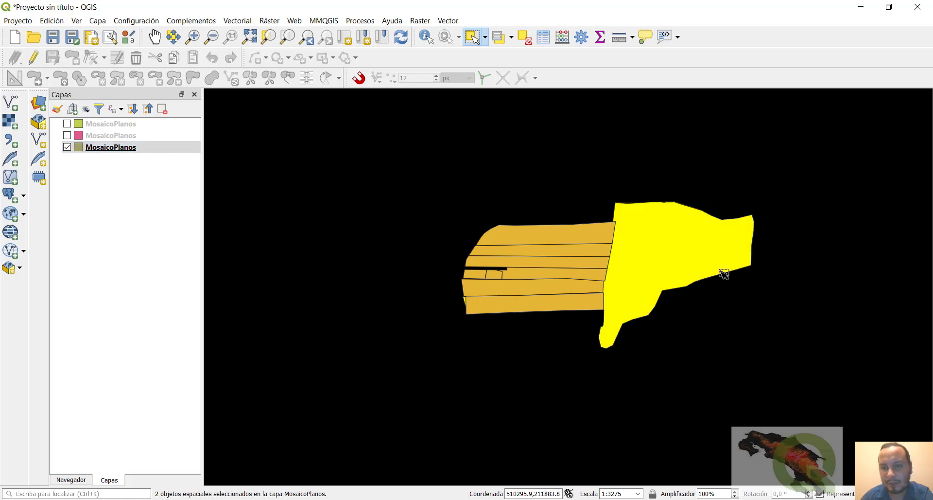
Step: Try blue and red as the project's selection colour, finally set it to a pale pink and apply it
{"action": "left_click", "coordinate": [21, 21]}
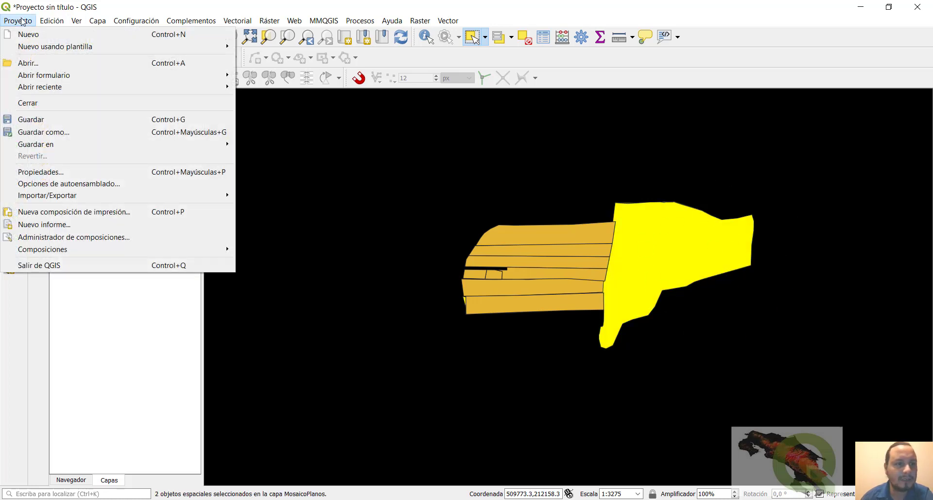
{"action": "left_click", "coordinate": [63, 172]}
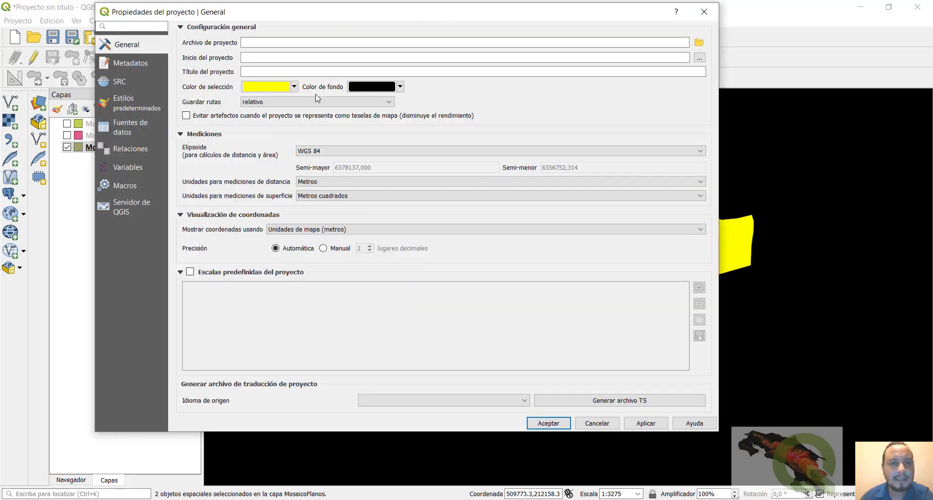
{"action": "left_click", "coordinate": [294, 87]}
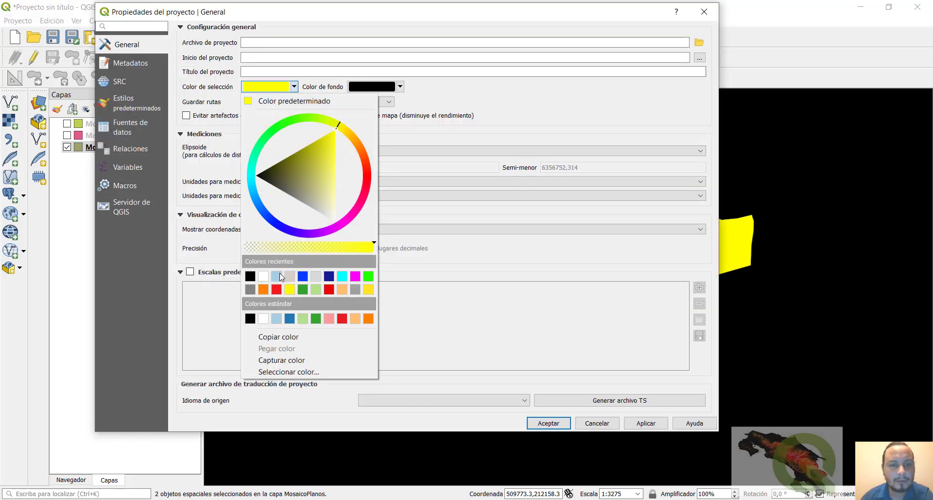
{"action": "left_click", "coordinate": [302, 276]}
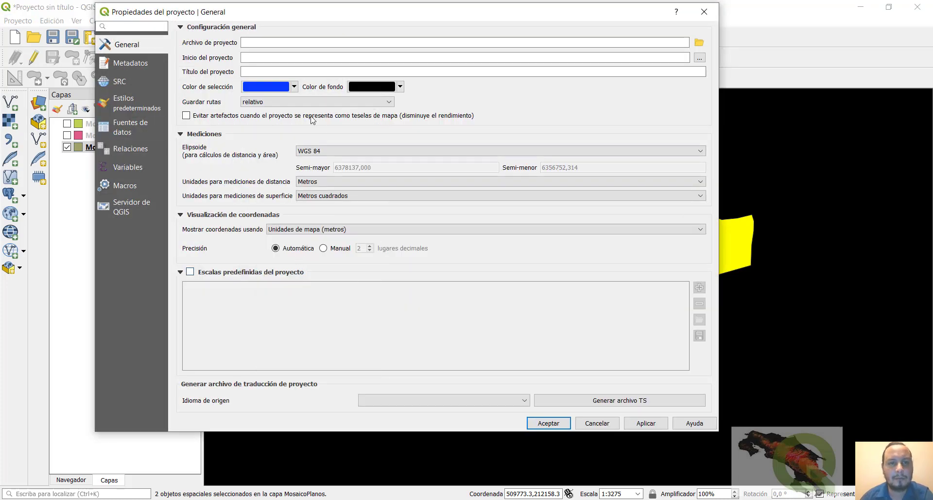
{"action": "left_click", "coordinate": [294, 87]}
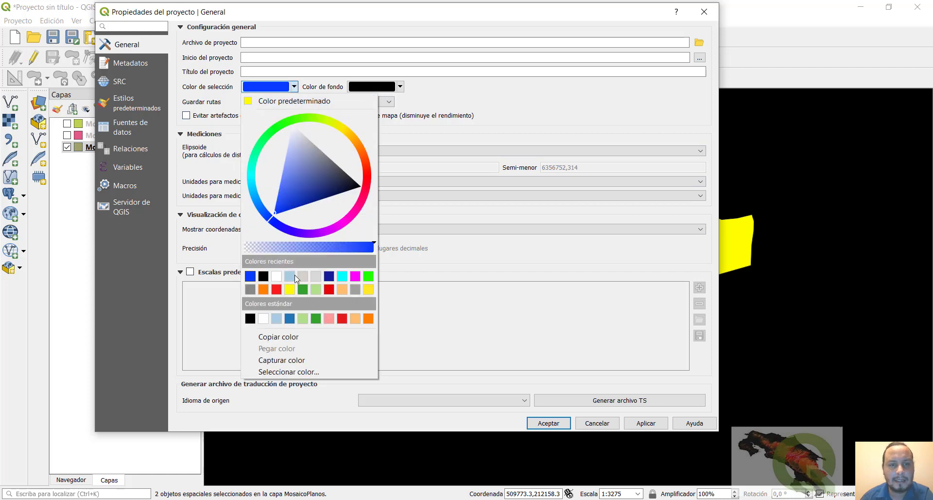
{"action": "left_click", "coordinate": [329, 289]}
{"action": "left_click", "coordinate": [294, 86]}
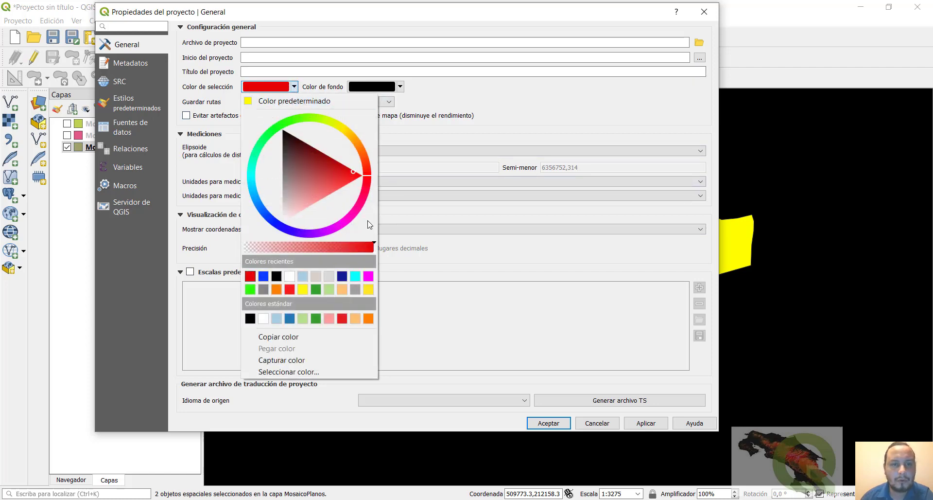
{"action": "left_click_drag", "start_coordinate": [345, 173], "coordinate": [293, 200]}
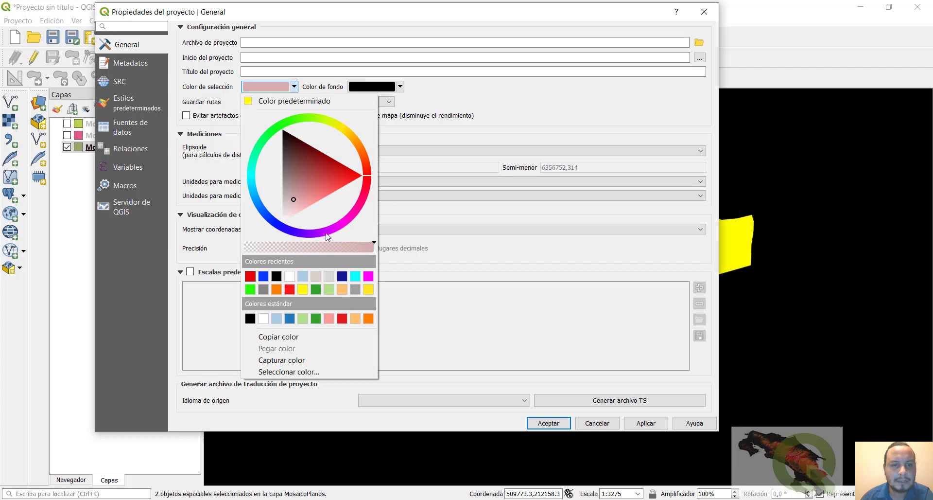
{"action": "left_click", "coordinate": [444, 220]}
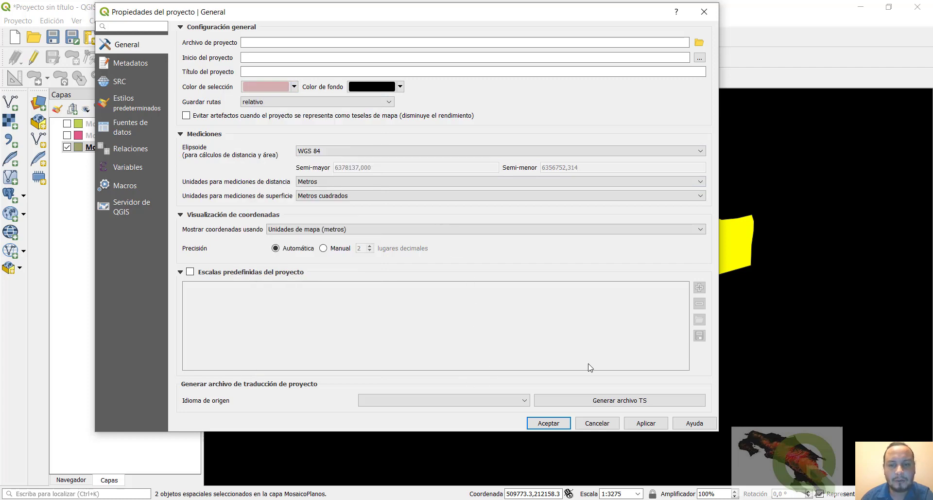
{"action": "left_click", "coordinate": [640, 423]}
{"action": "left_click", "coordinate": [547, 422]}
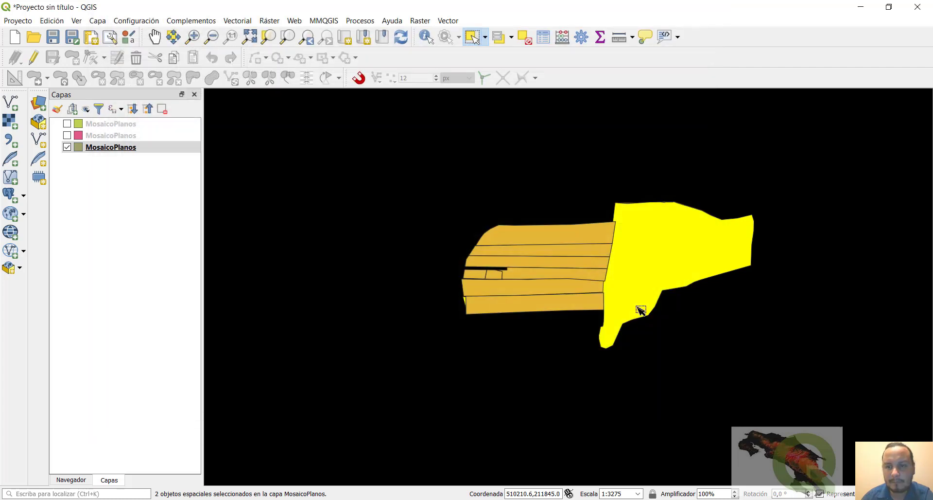
Step: Check the selection colour by alternately selecting the large eastern parcel and the narrow western parcels of the orange layer
{"action": "left_click", "coordinate": [573, 237]}
{"action": "left_click", "coordinate": [646, 274]}
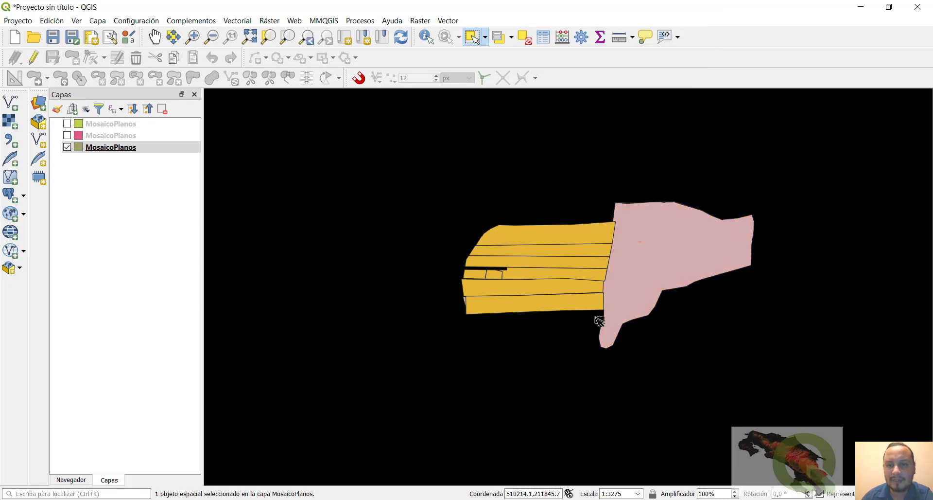
{"action": "left_click", "coordinate": [579, 300]}
{"action": "left_click", "coordinate": [669, 274]}
{"action": "left_click", "coordinate": [673, 257]}
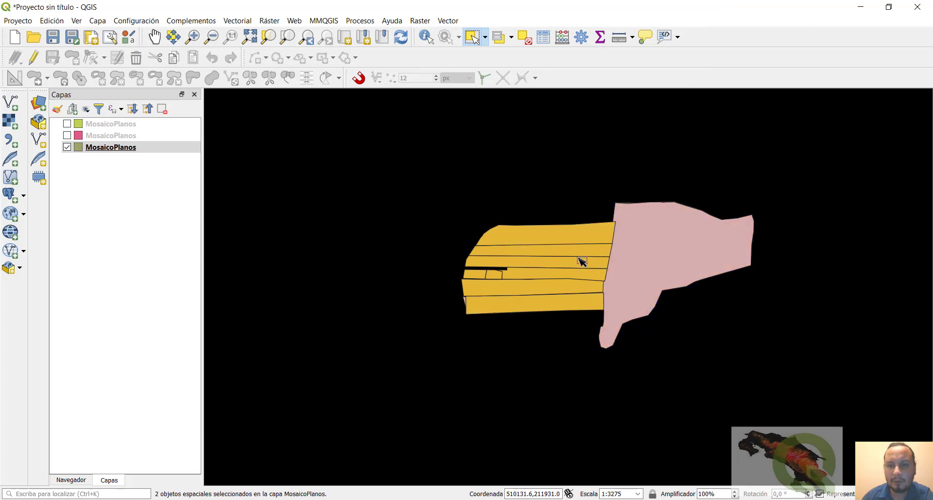
{"action": "left_click", "coordinate": [583, 260]}
{"action": "left_click", "coordinate": [667, 268]}
{"action": "left_click", "coordinate": [590, 242]}
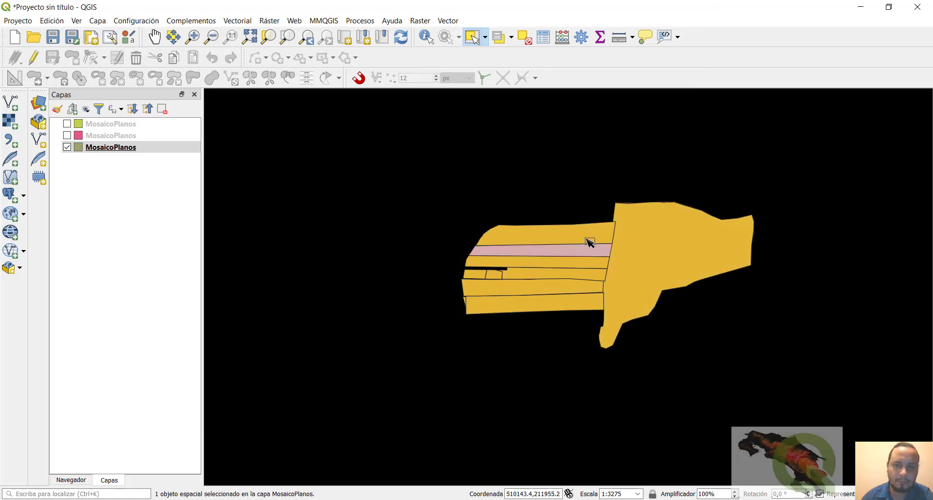
{"action": "left_click", "coordinate": [669, 251]}
Step: Set the project's selection colour to bright yellow and deselect all features
{"action": "left_click", "coordinate": [18, 20]}
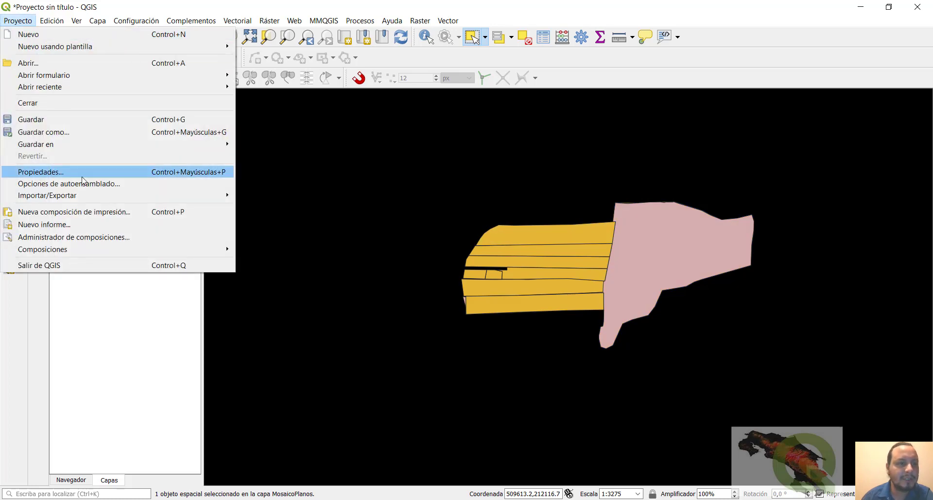
{"action": "left_click", "coordinate": [68, 173]}
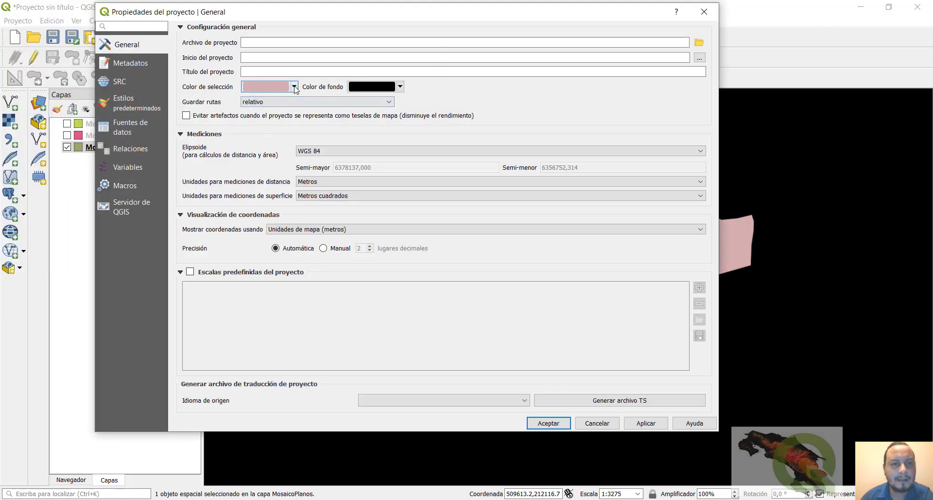
{"action": "left_click", "coordinate": [294, 87]}
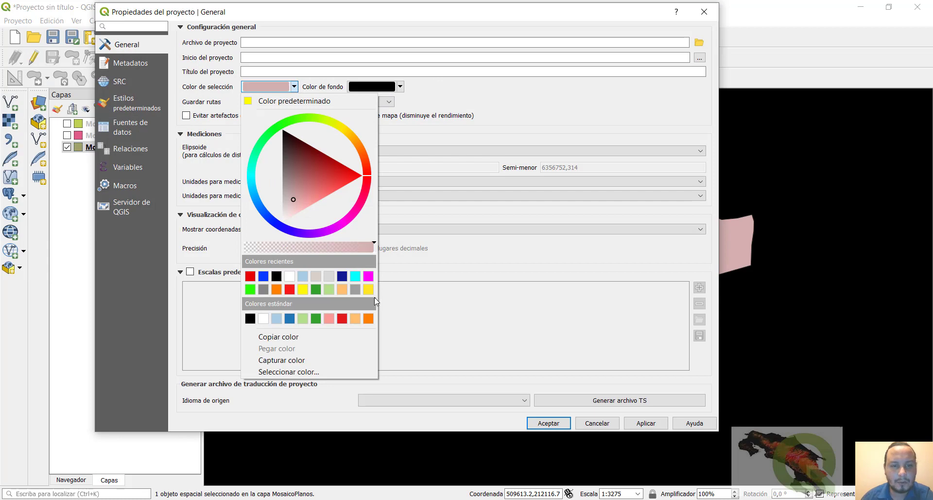
{"action": "left_click", "coordinate": [368, 290]}
{"action": "left_click", "coordinate": [294, 86]}
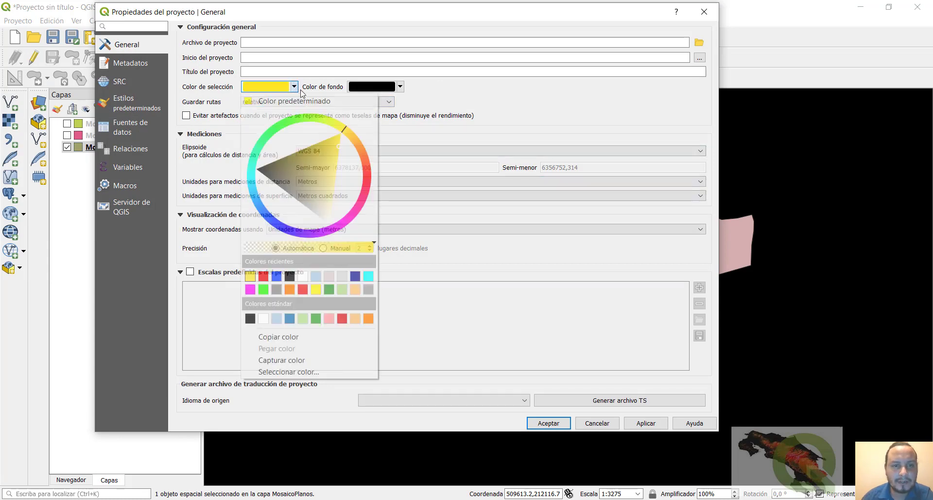
{"action": "left_click", "coordinate": [316, 293]}
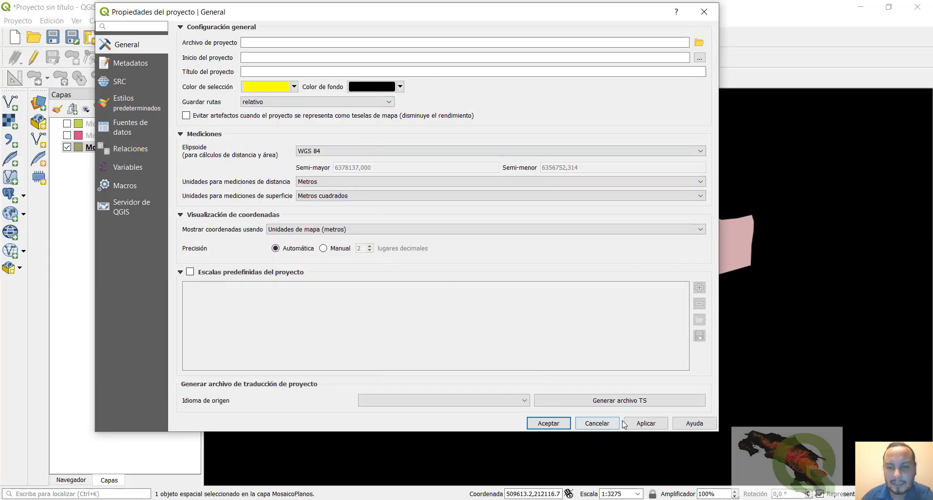
{"action": "left_click", "coordinate": [559, 423]}
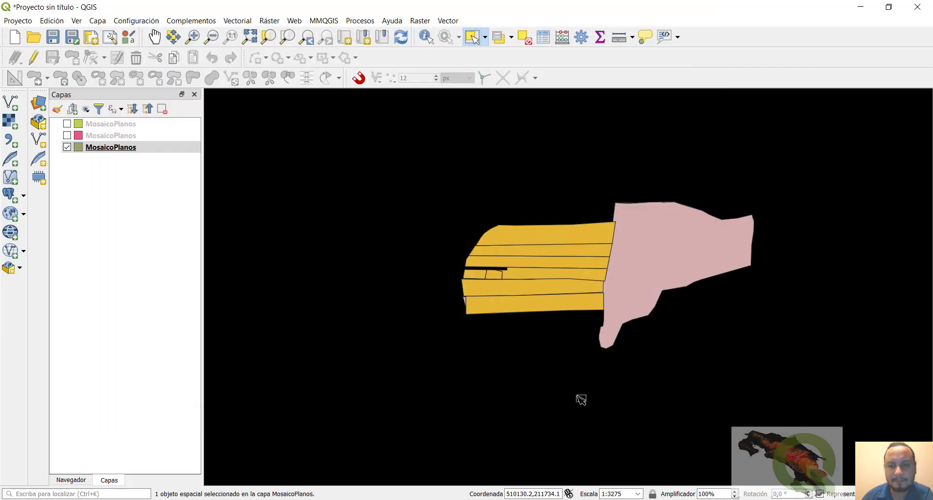
{"action": "left_click", "coordinate": [528, 42]}
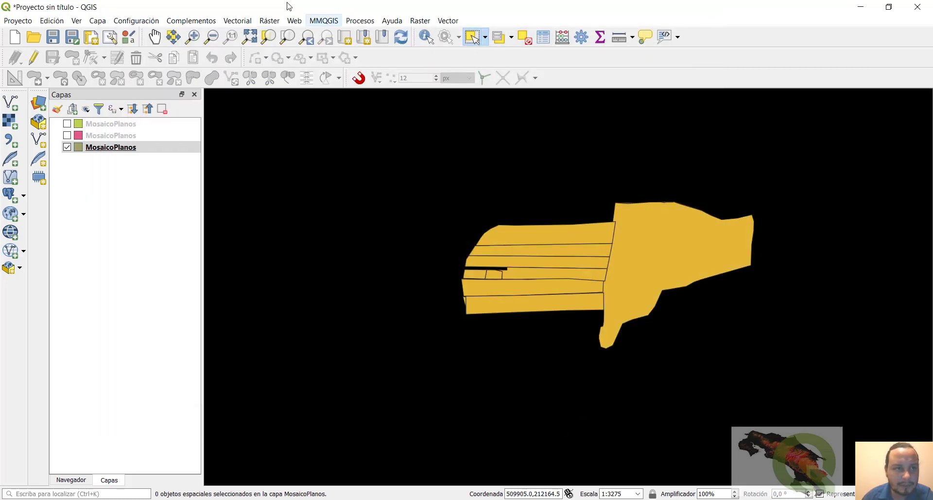
Step: Examine the save and save-as options for the project, including their file dialogs, and cancel without saving
{"action": "key", "text": "ctrl+s"}
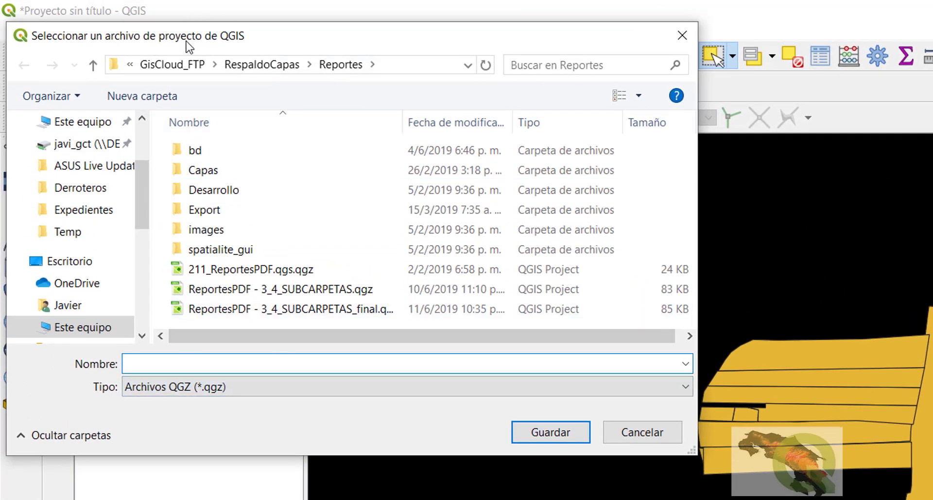
{"action": "left_click_drag", "start_coordinate": [141, 42], "coordinate": [662, 214]}
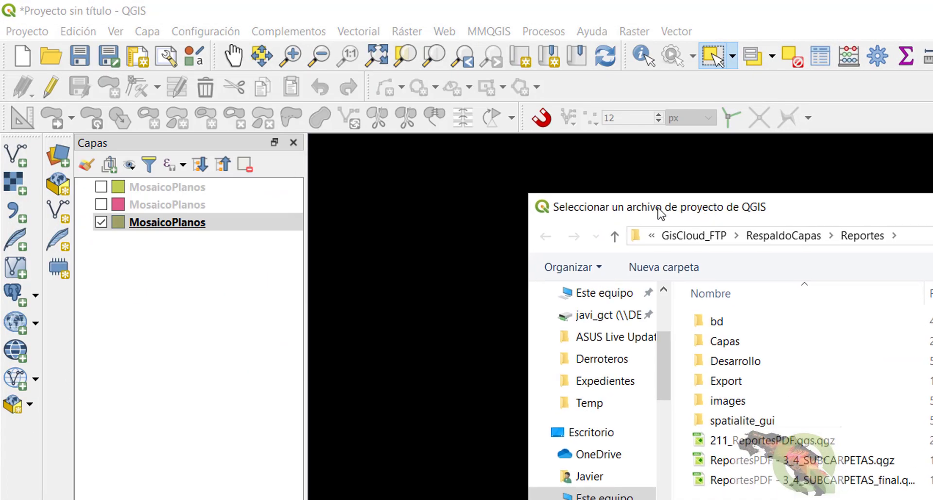
{"action": "key", "text": "Escape"}
{"action": "left_click", "coordinate": [115, 63]}
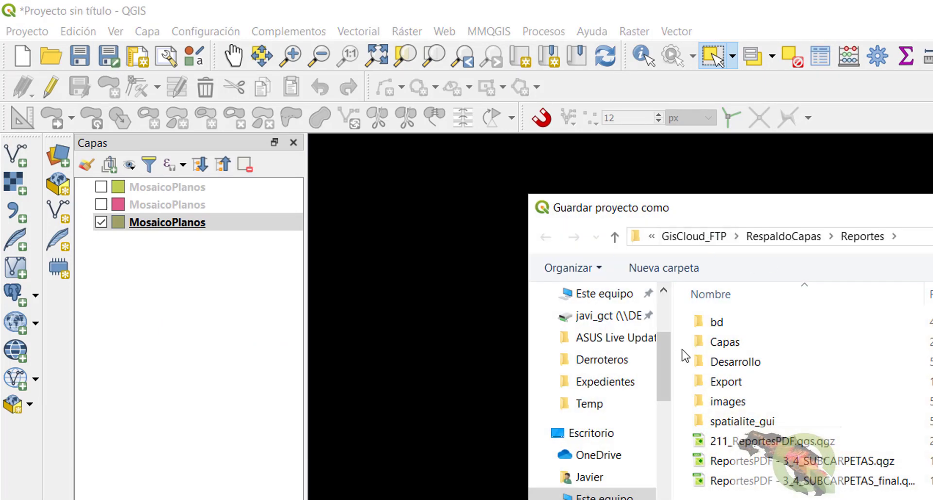
{"action": "key", "text": "Escape"}
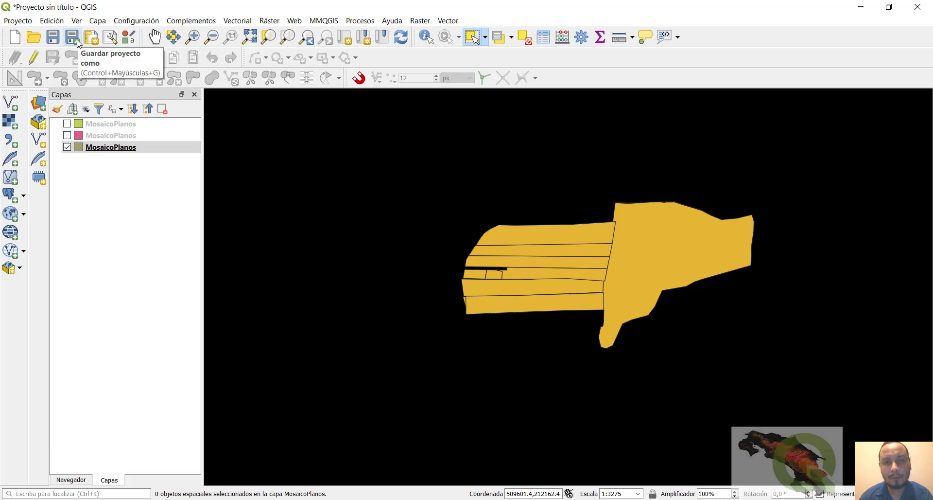
{"action": "left_click", "coordinate": [15, 21]}
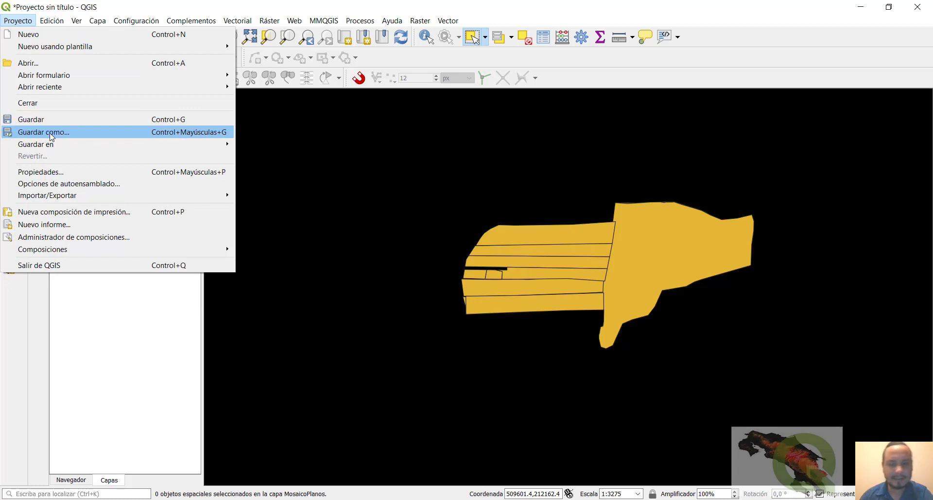
{"action": "key", "text": "Escape"}
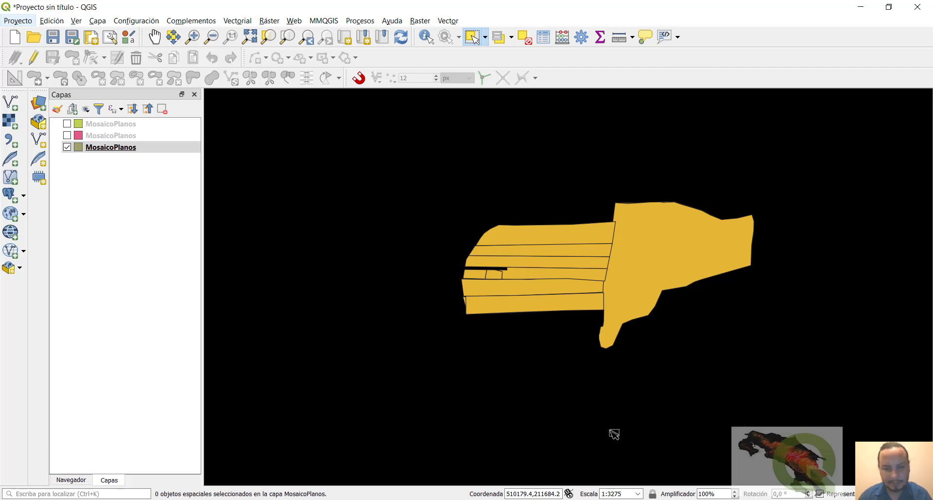
{"action": "mouse_move", "coordinate": [618, 493]}
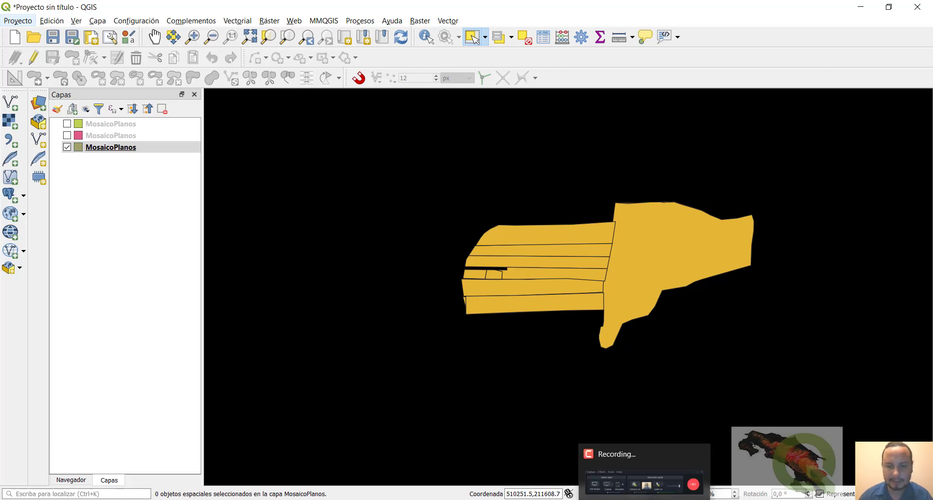